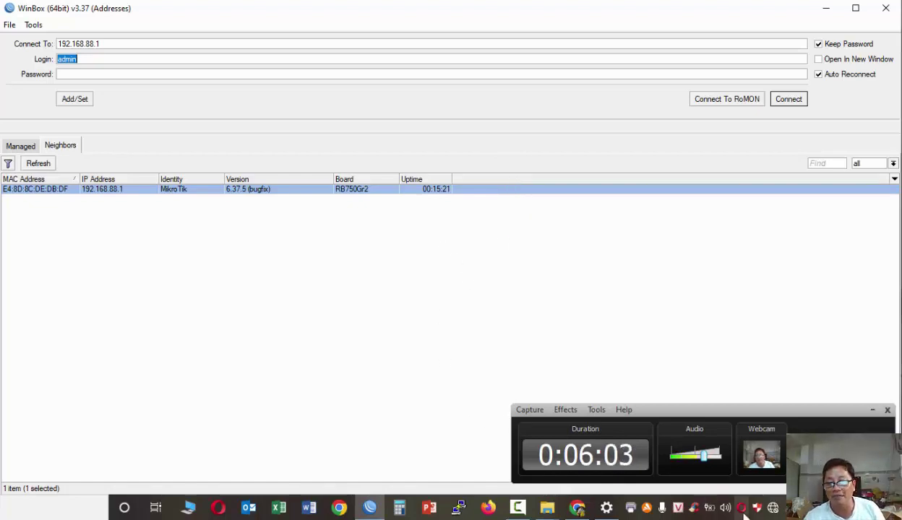
- Bring up the taskbar's network connection options
click(773, 508)
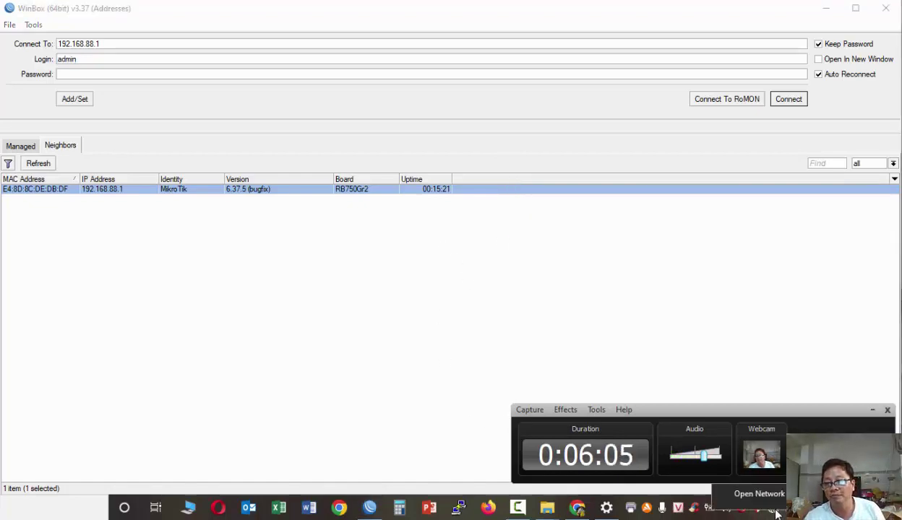
- Confirm in the Ethernet details that the PC has 192.168.88.253 from 192.168.88.1, then return to Settings
click(777, 493)
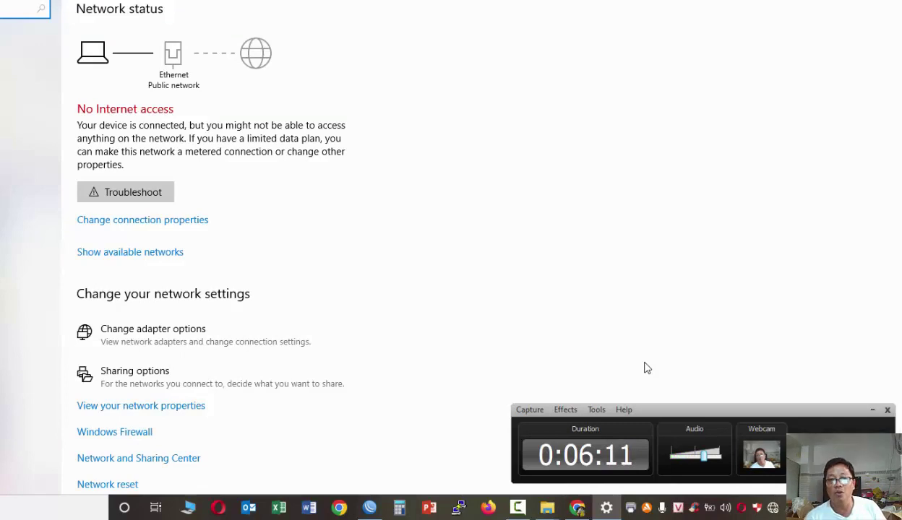
click(29, 167)
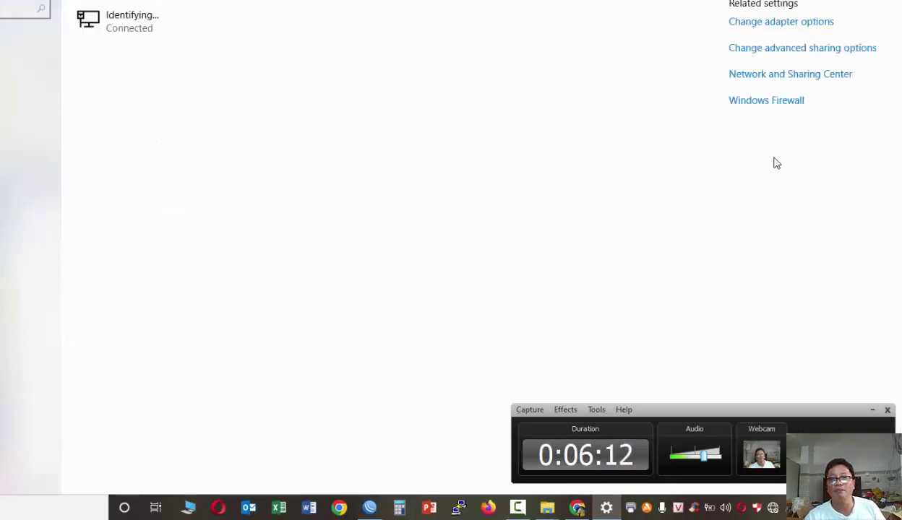
click(791, 75)
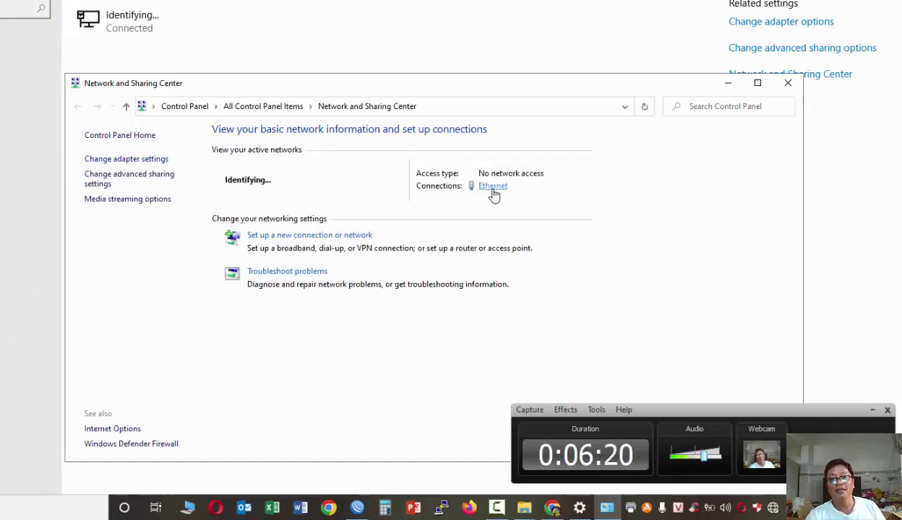
click(489, 190)
click(310, 209)
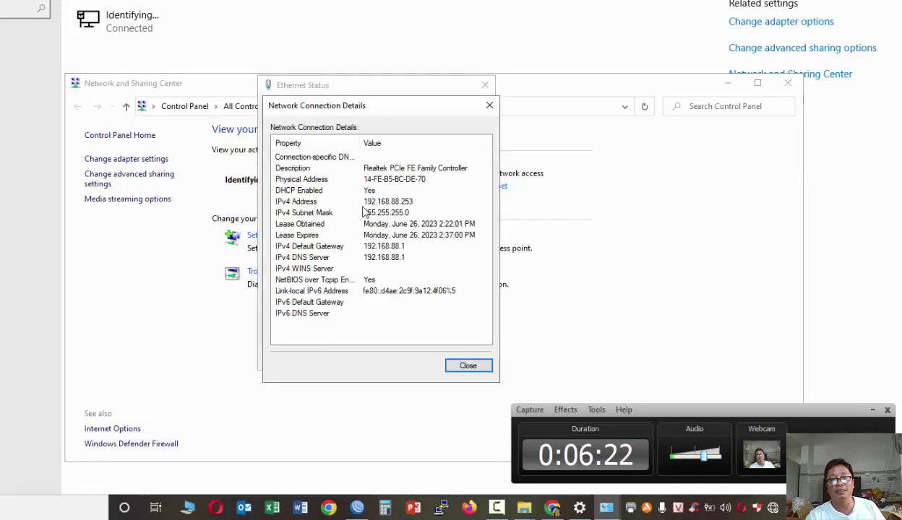
click(471, 358)
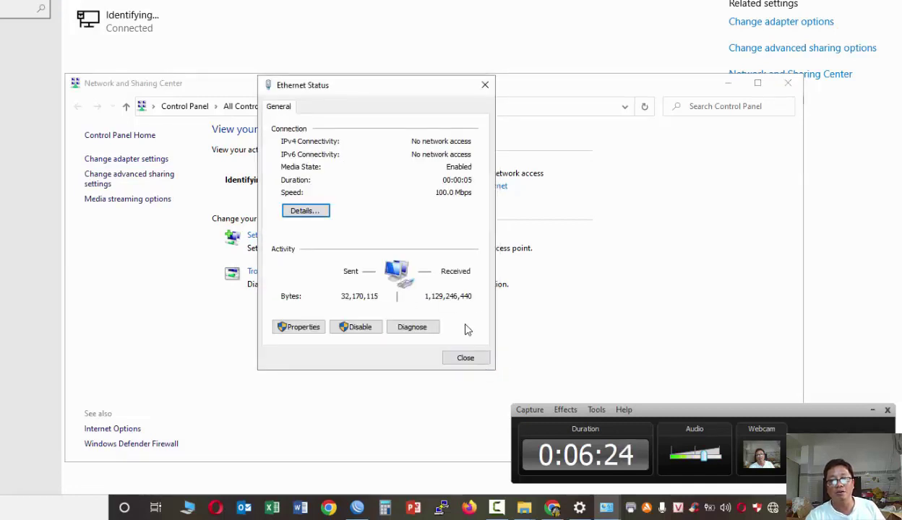
click(466, 358)
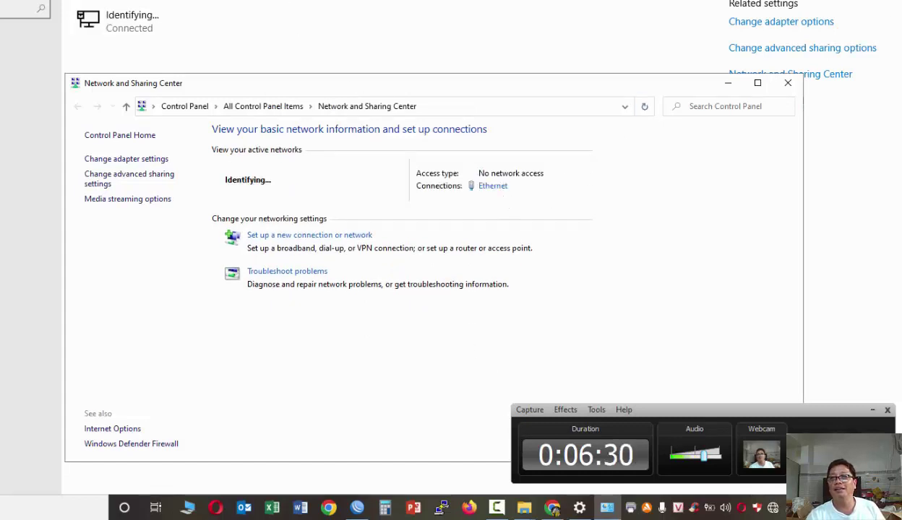
key(alt+Tab)
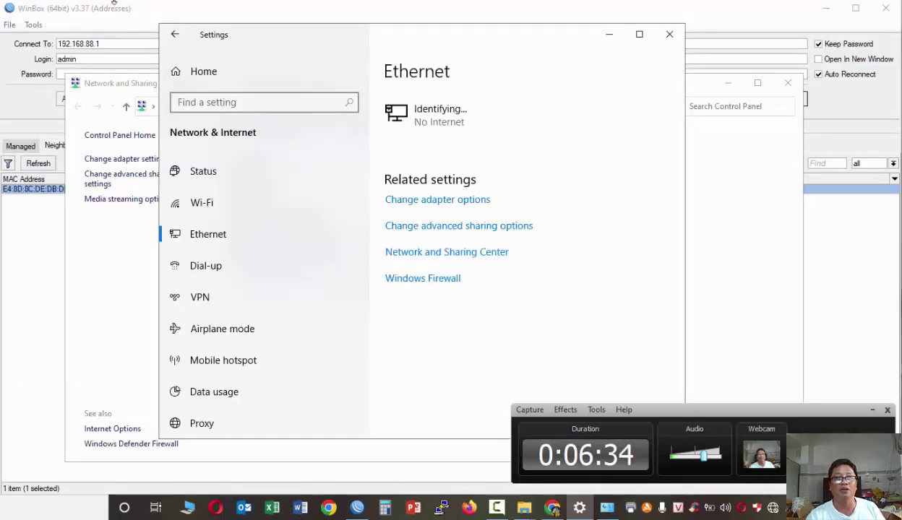
- Open the Ethernet adapter's TCP/IPv4 properties, then close them without changes
drag(156, 22, 4, 9)
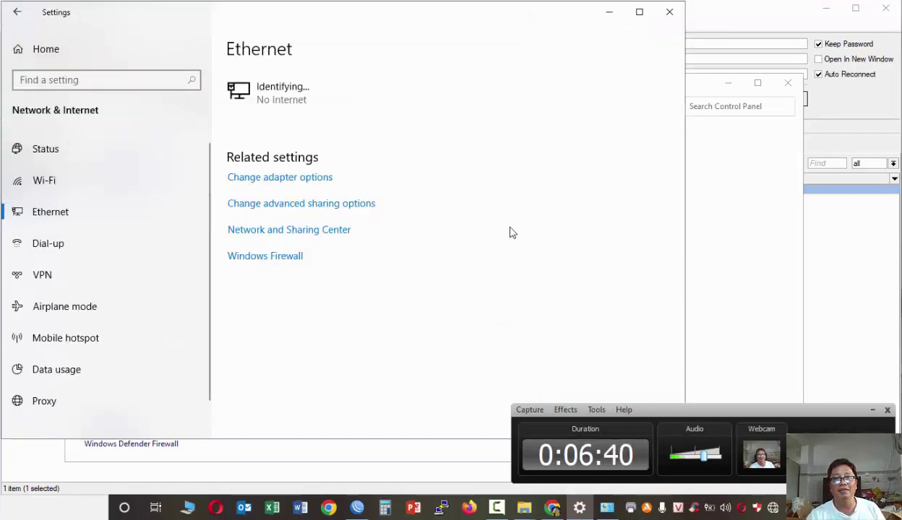
click(311, 230)
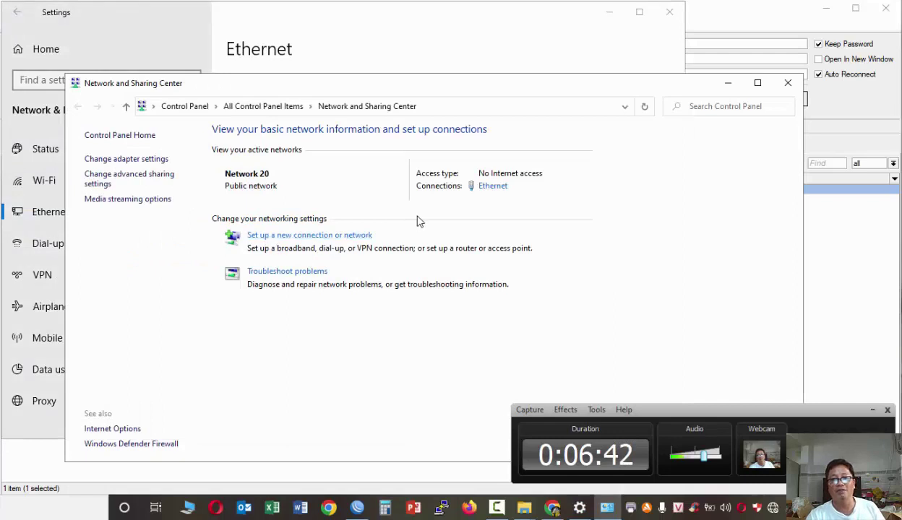
click(494, 190)
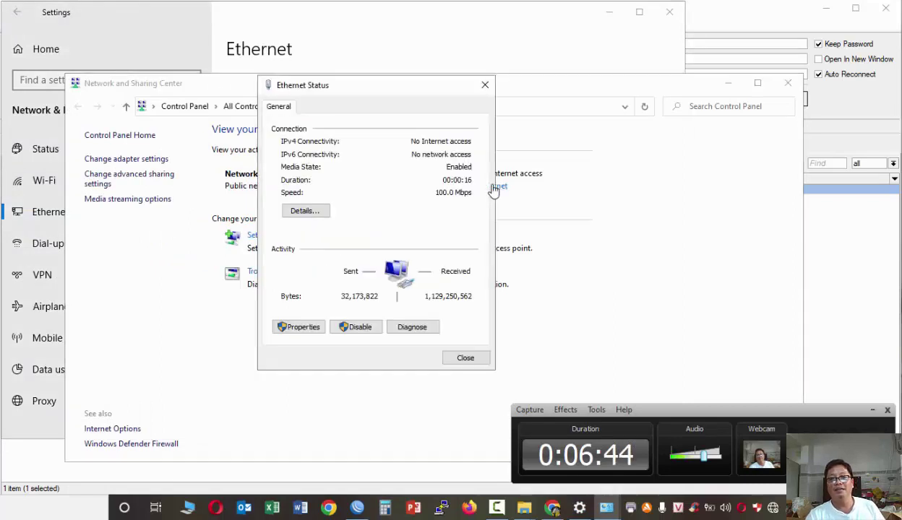
click(304, 328)
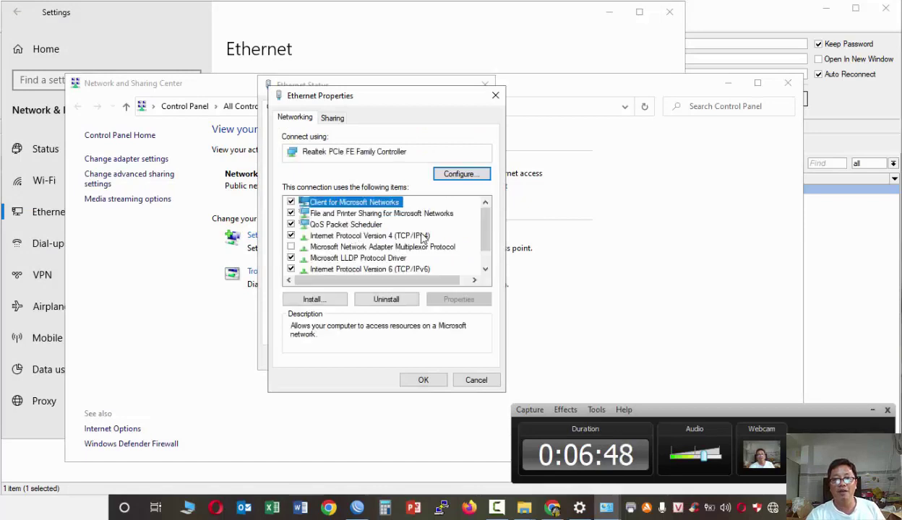
click(423, 237)
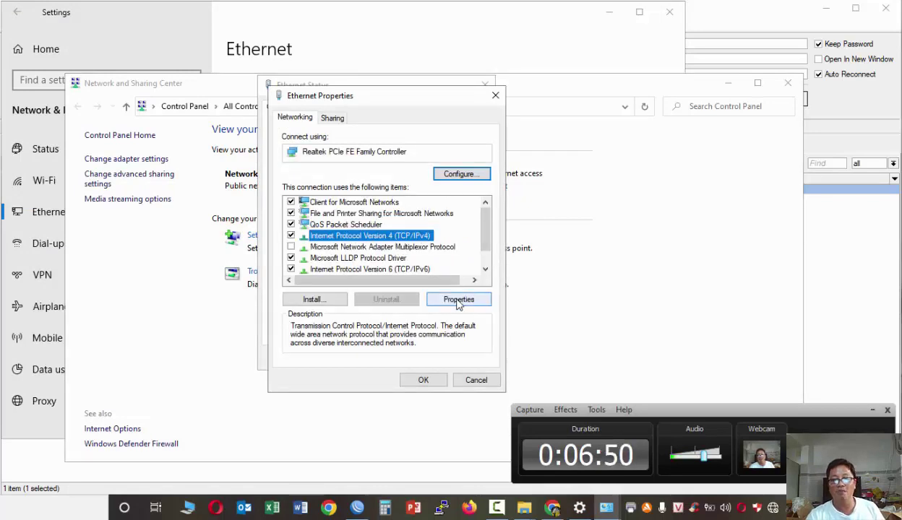
click(458, 301)
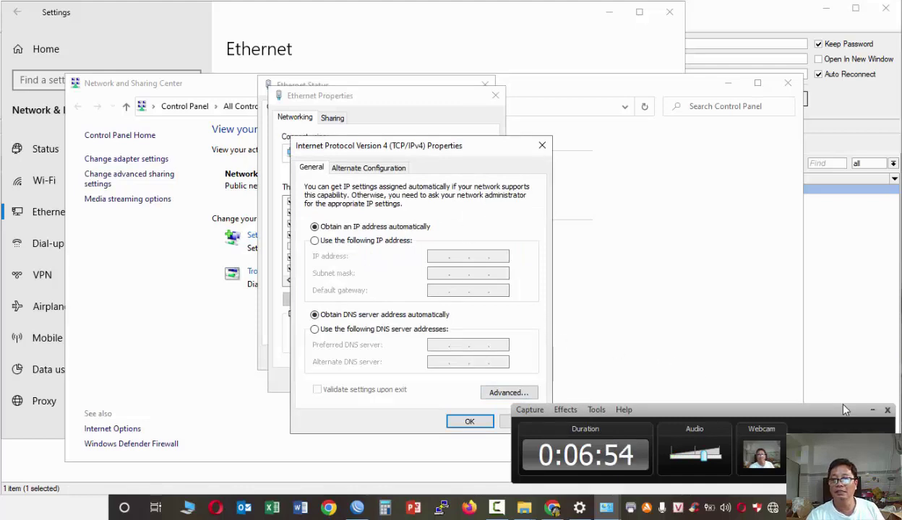
click(548, 412)
click(526, 422)
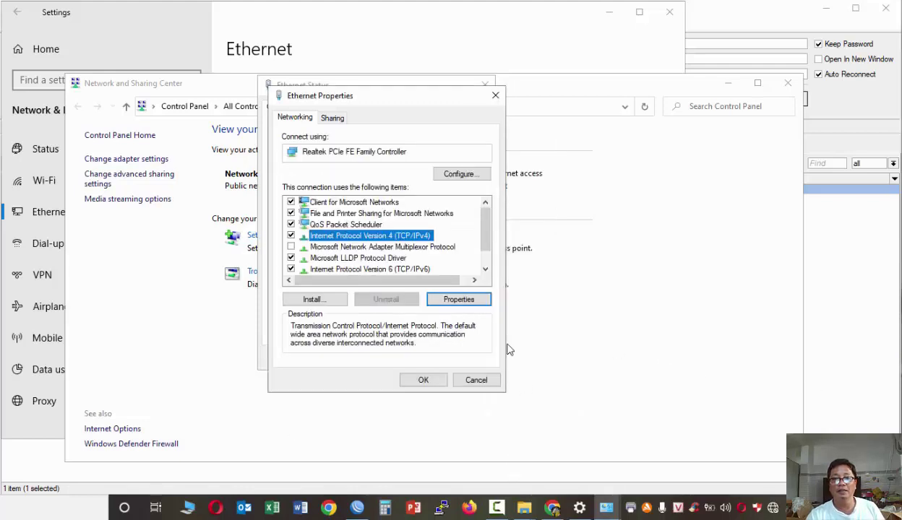
- Try a manual IPv4 address, then discard it and close the adapter windows
click(458, 300)
click(354, 241)
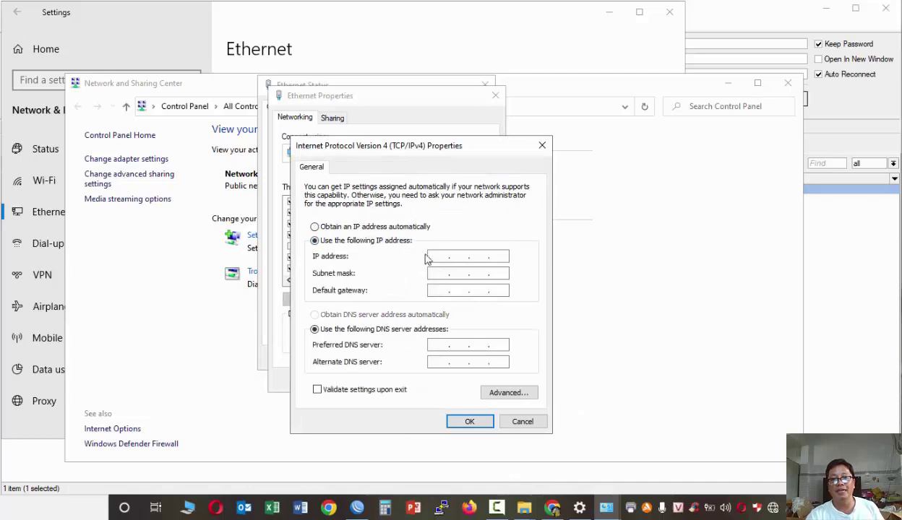
click(531, 425)
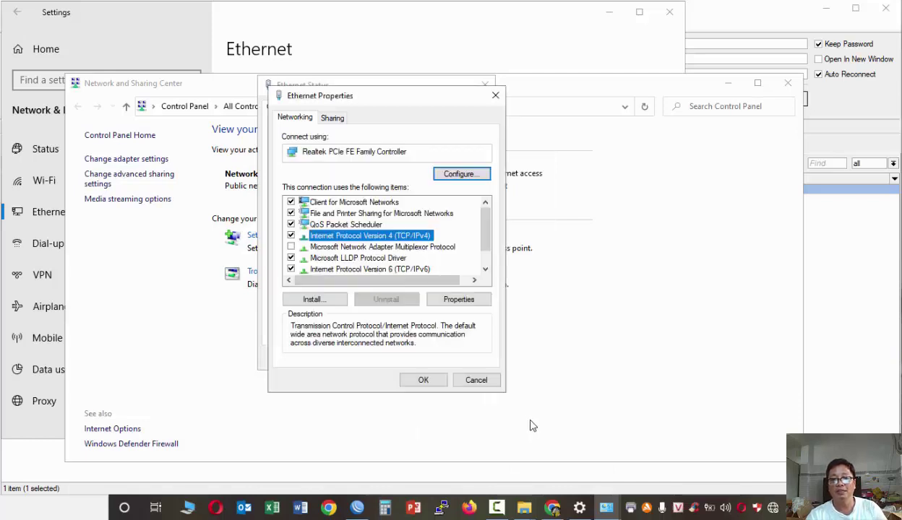
click(473, 382)
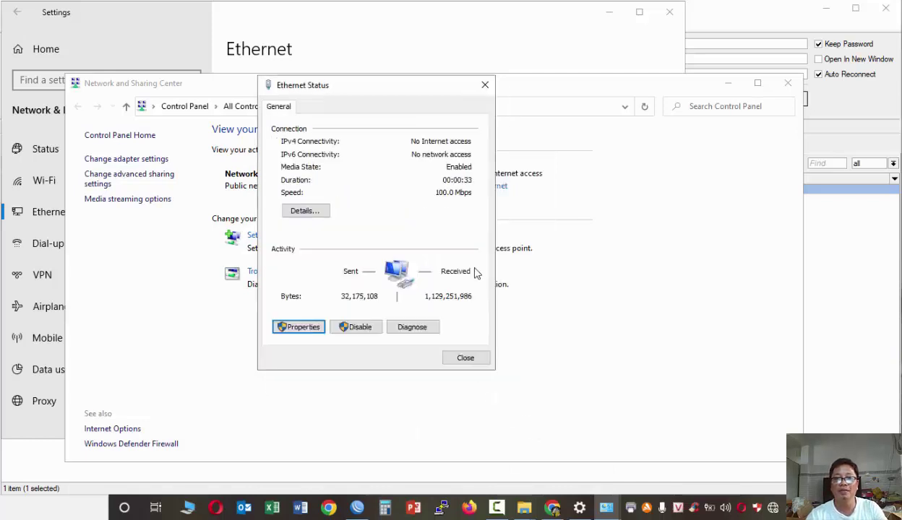
click(465, 358)
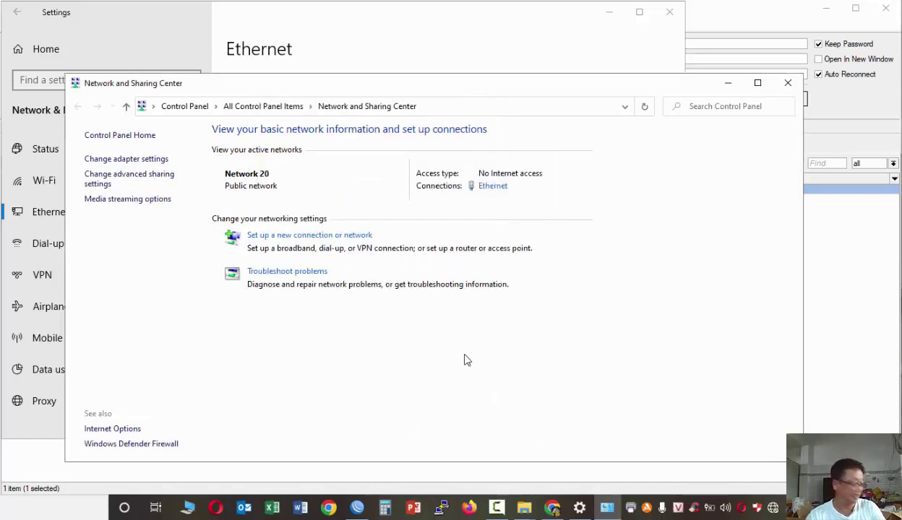
- Recheck the Ethernet details and reopen TCP/IPv4 properties, still set to automatic
click(493, 186)
click(304, 207)
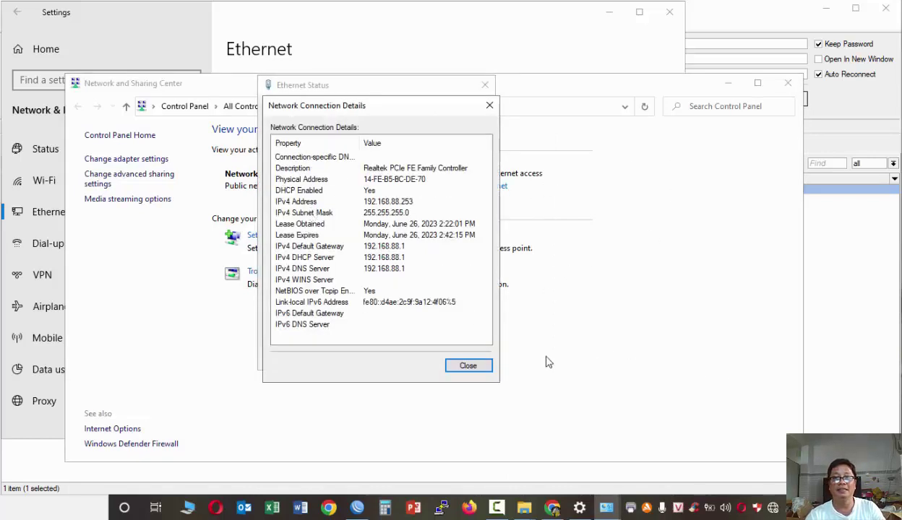
click(479, 366)
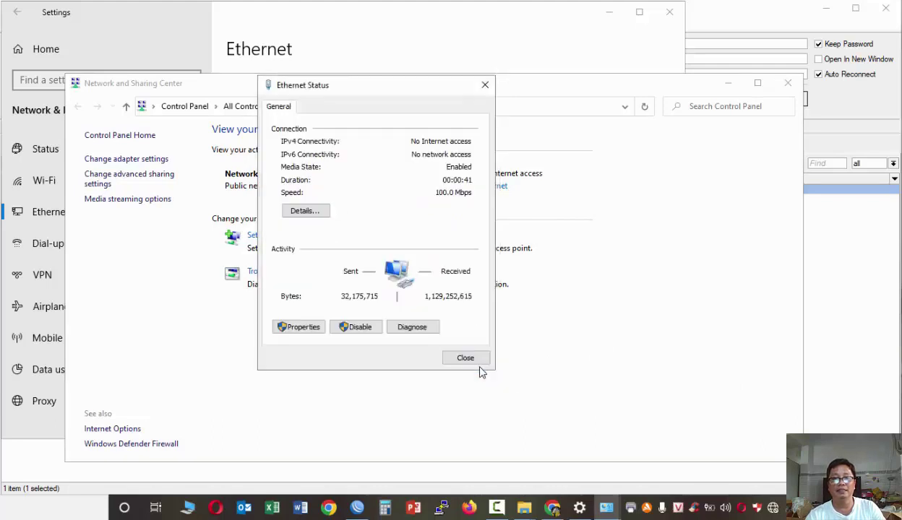
click(302, 328)
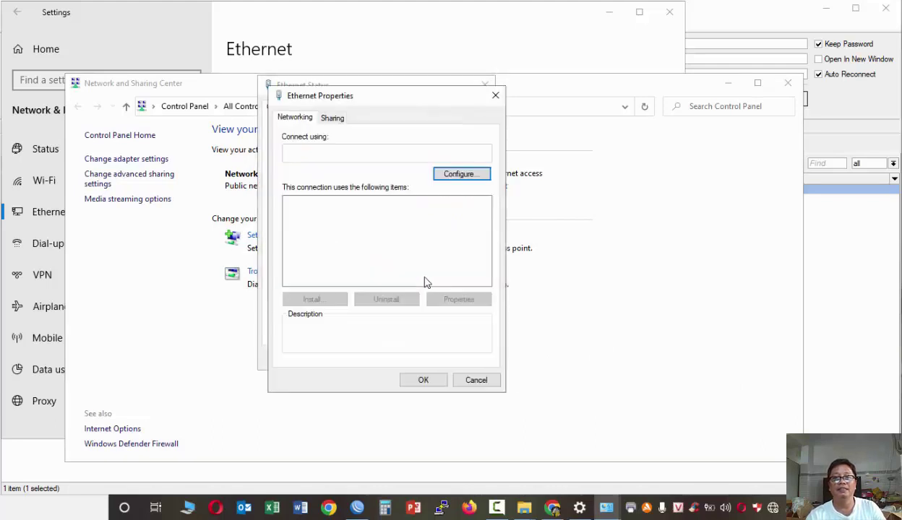
click(418, 238)
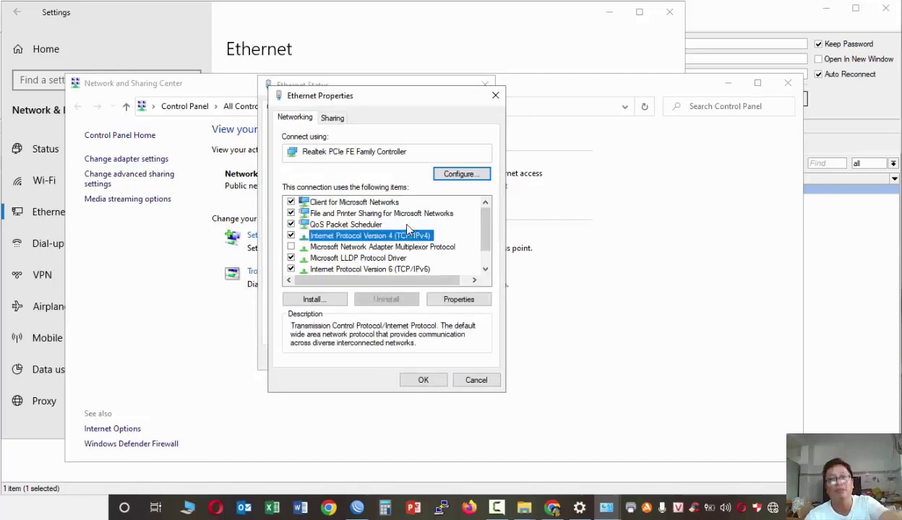
click(459, 299)
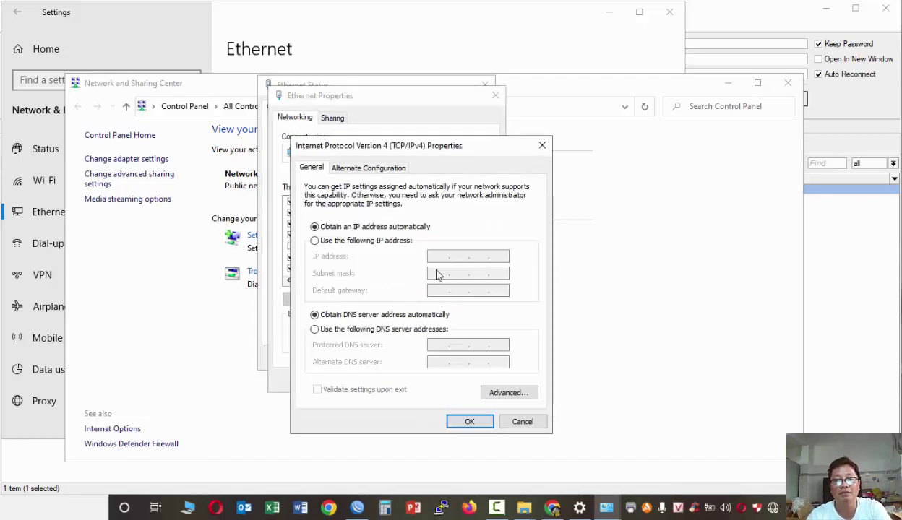
- Set static IP 192.168.88.2, mask 255.255.255.0, gateway and DNS 192.168.88.1
click(347, 240)
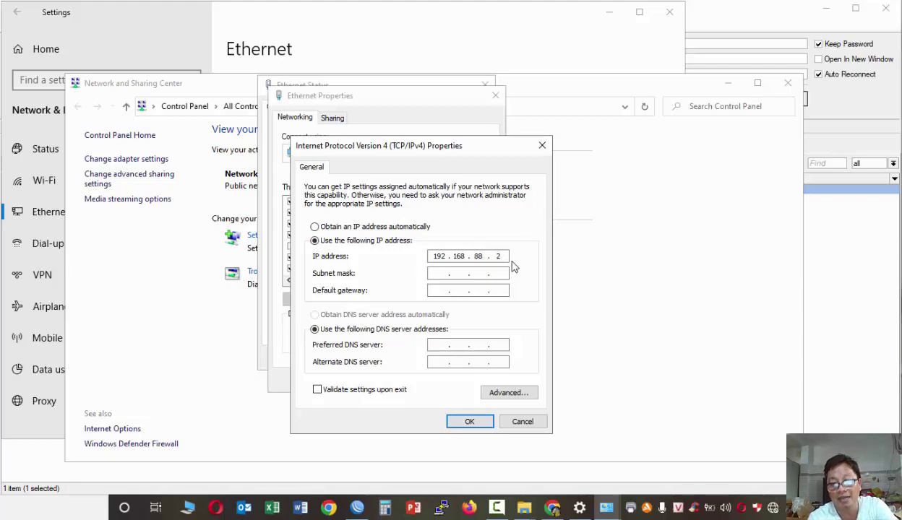
key(Tab)
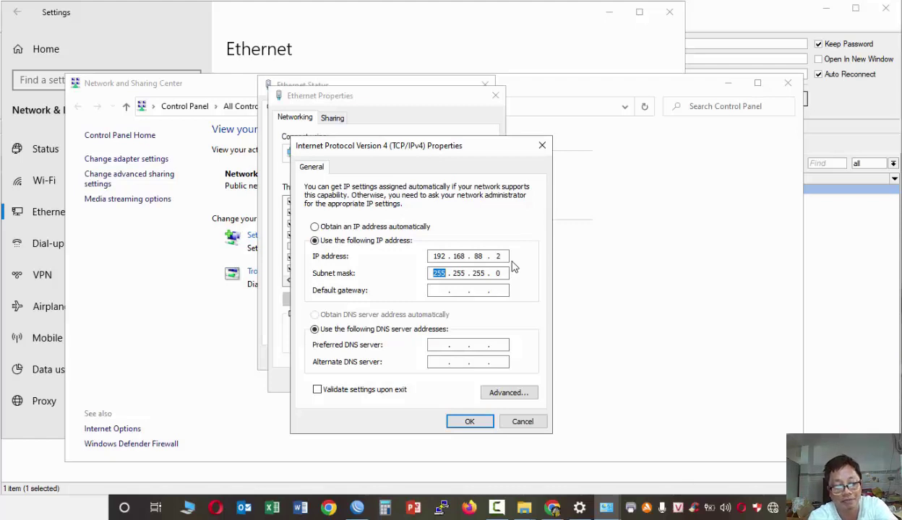
key(Tab)
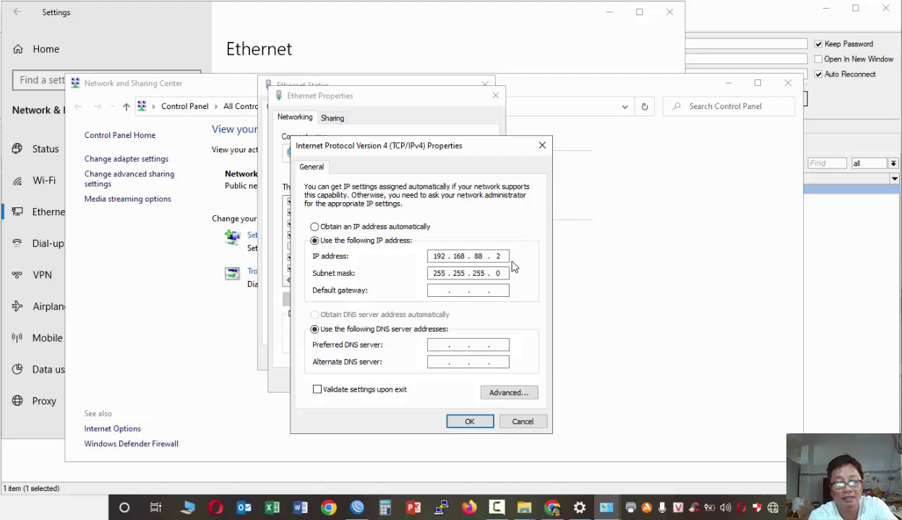
text(19)
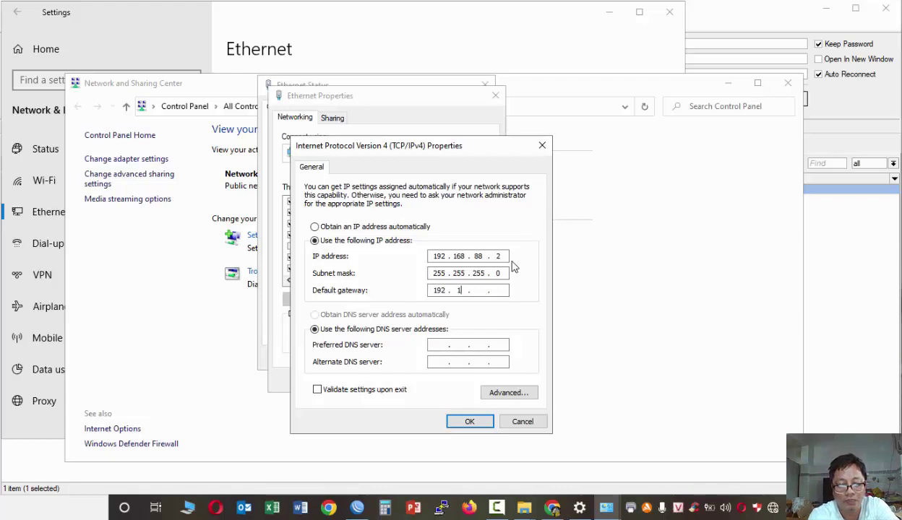
text(2.168.881)
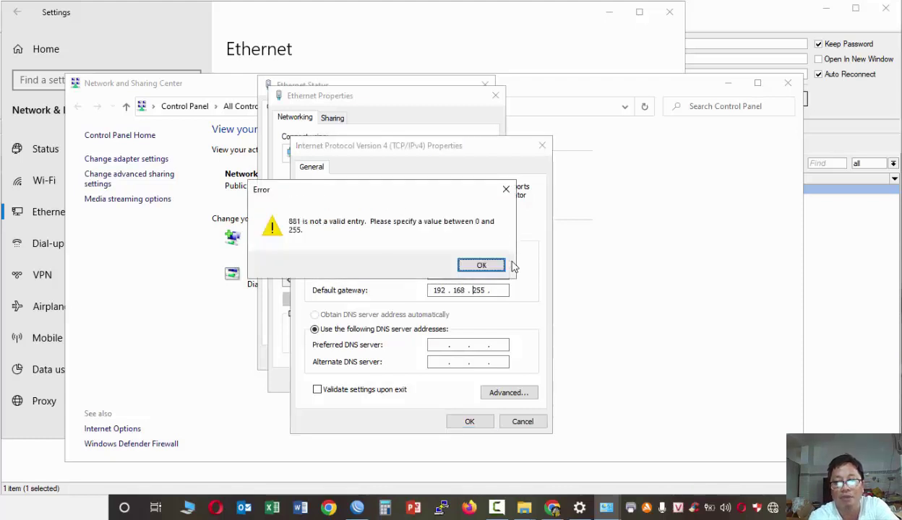
key(Return)
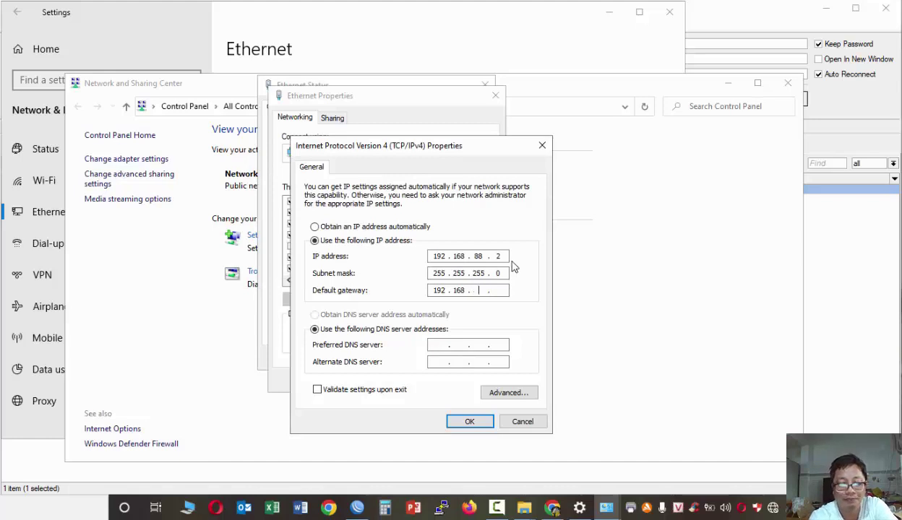
text(1)
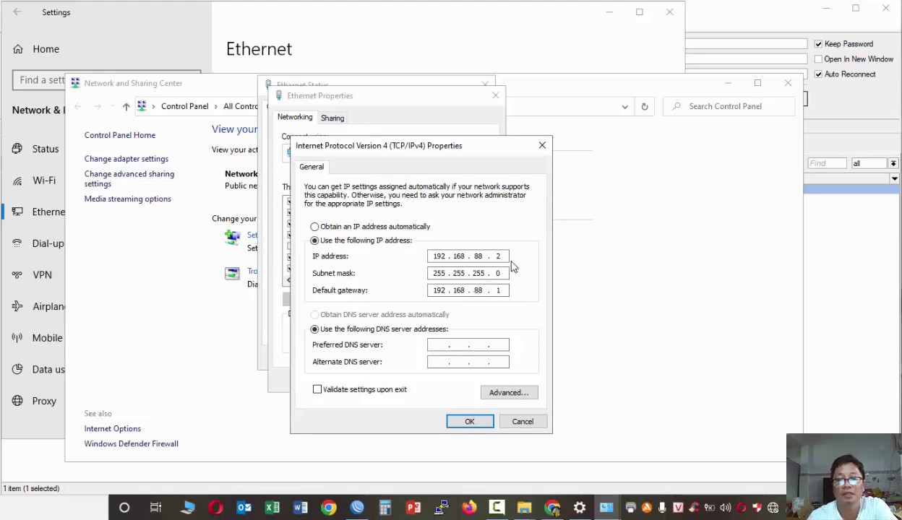
key(Tab)
key(Tab)
text(192 . 168 . )
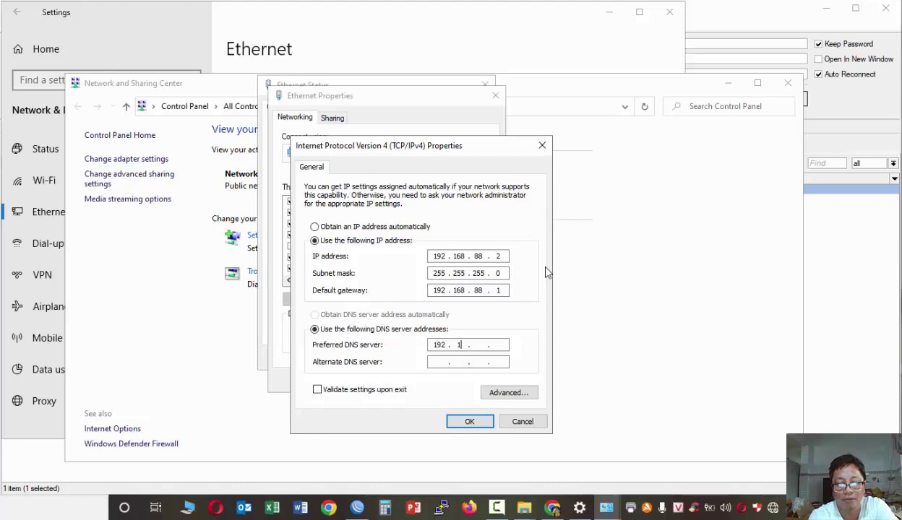
text(88 . 1)
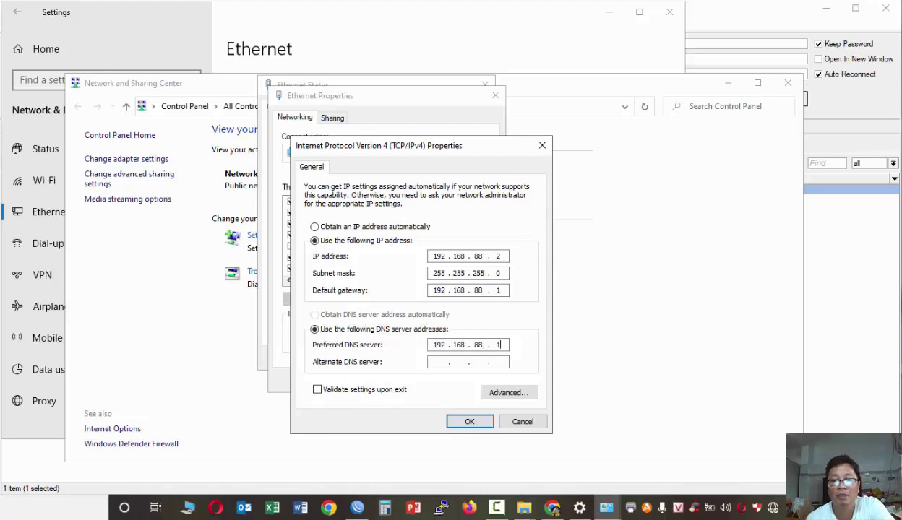
click(470, 422)
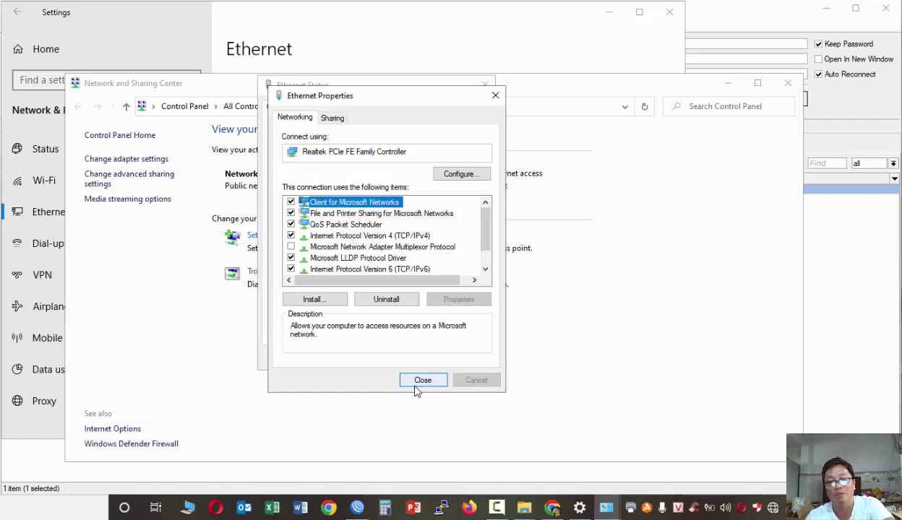
- Verify the new addresses in the connection details and close all network windows
click(421, 381)
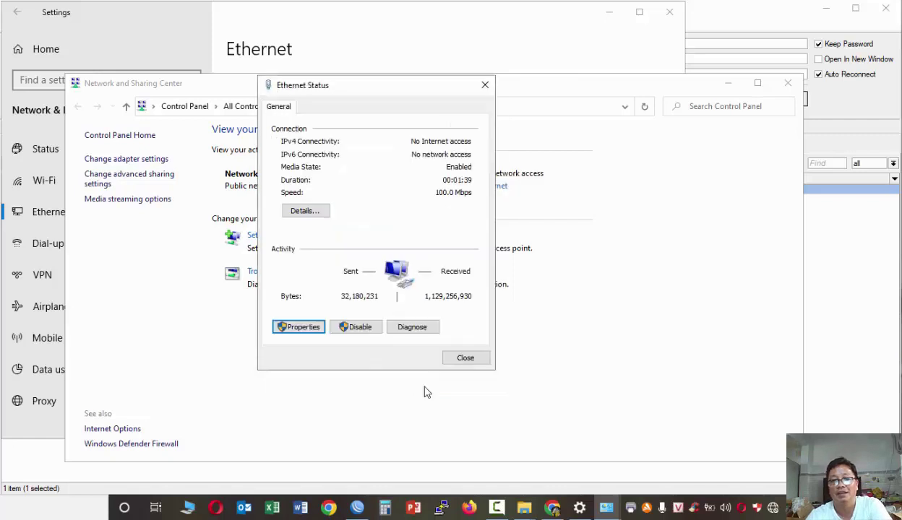
click(307, 213)
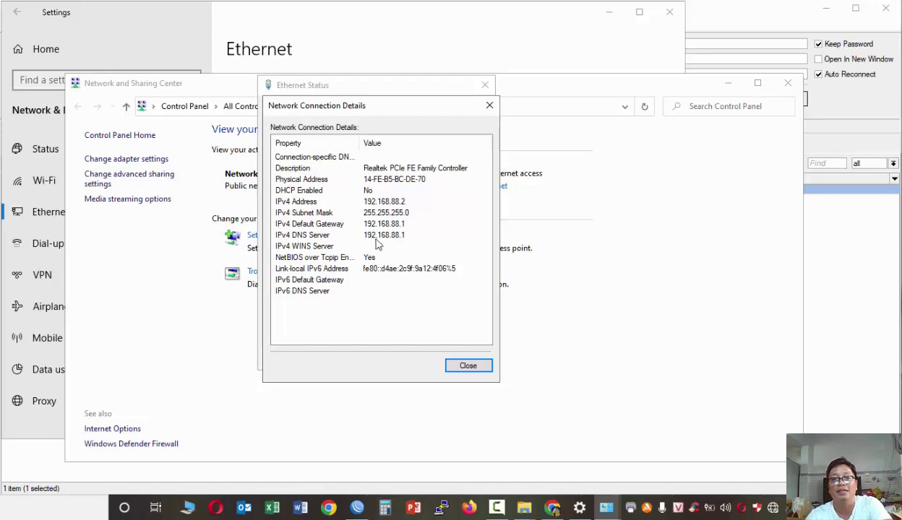
click(468, 366)
click(477, 358)
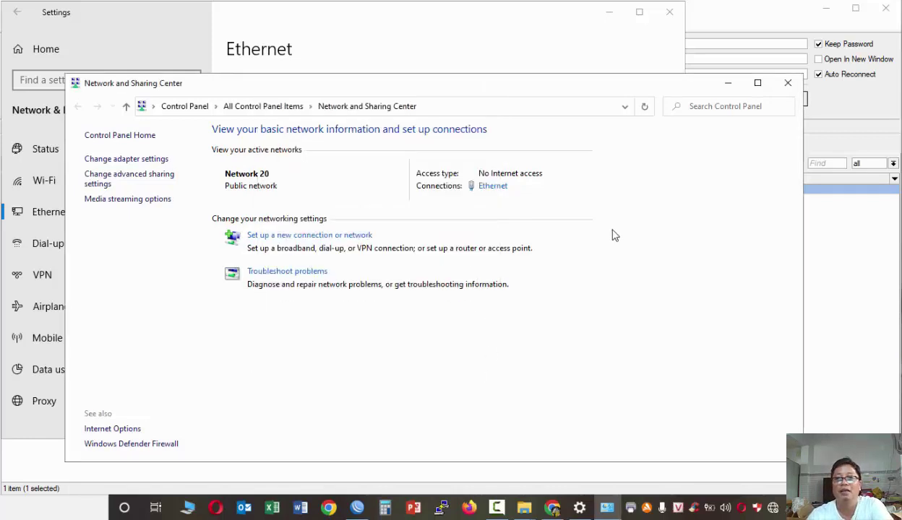
click(789, 83)
click(669, 12)
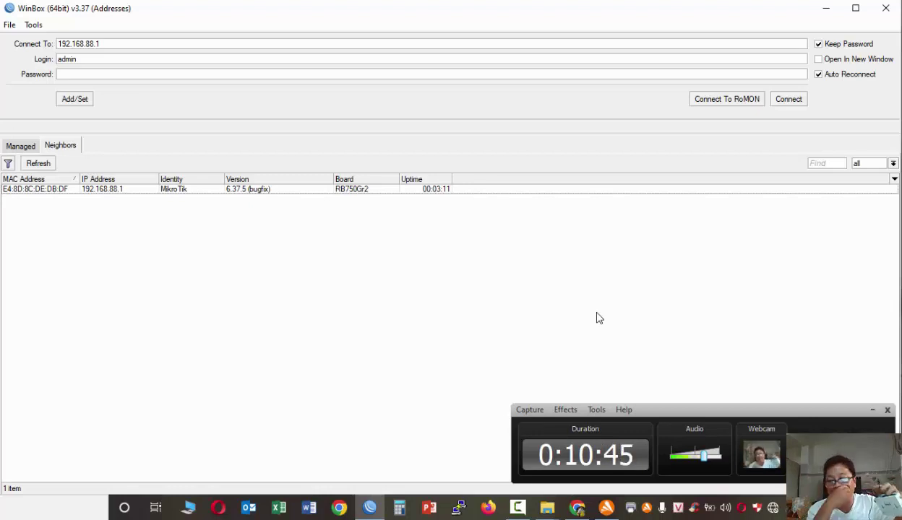
click(885, 8)
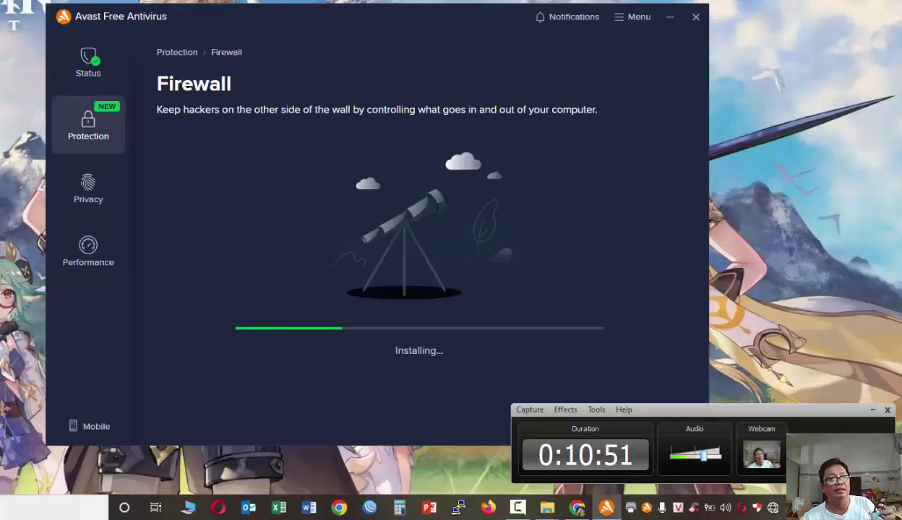
- Open File Explorer to the 0. LAB\Netinstall folder containing netinstall
click(190, 510)
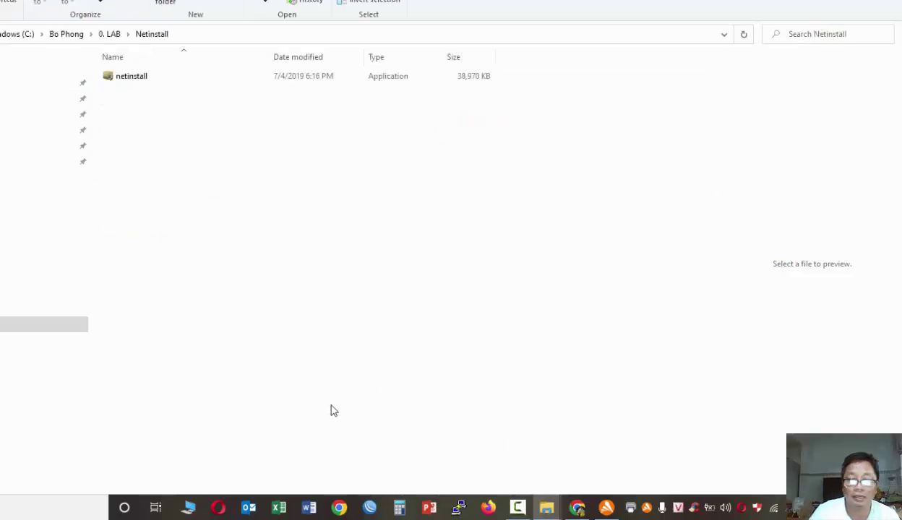
- Switch to Chrome and start a fresh Google new tab
click(577, 507)
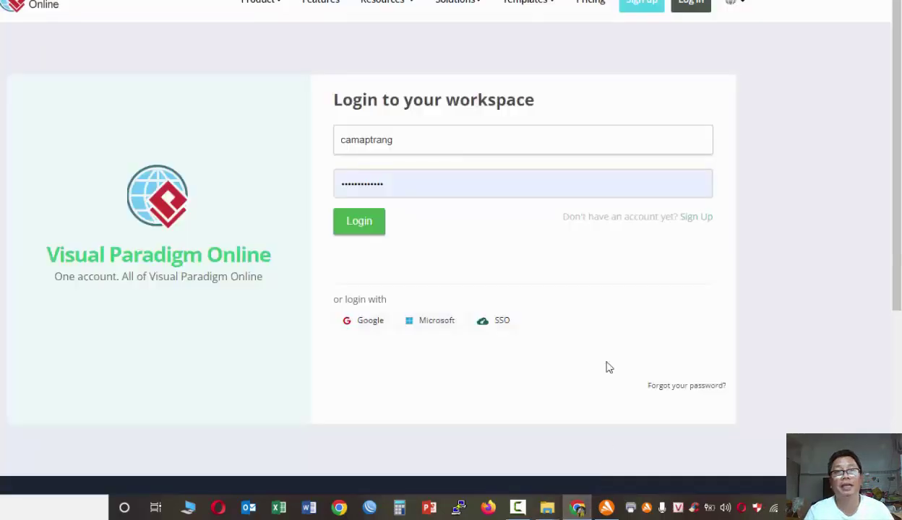
key(Return)
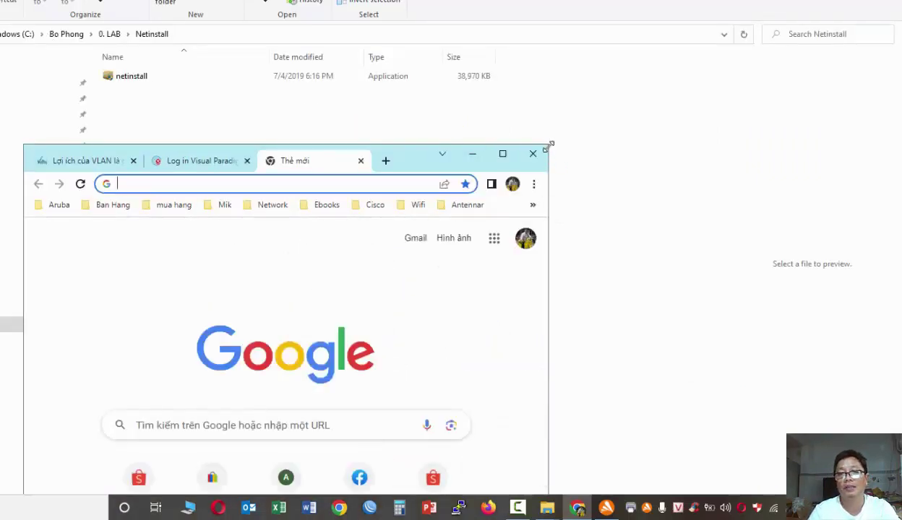
- Resize the Chrome window and go to mikrotik.com
drag(549, 144, 880, 109)
drag(664, 121, 532, 49)
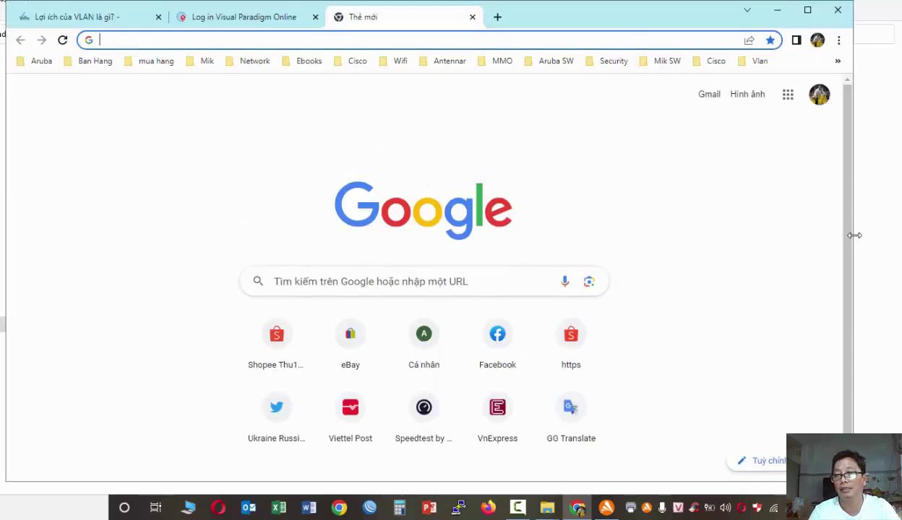
drag(854, 231, 900, 230)
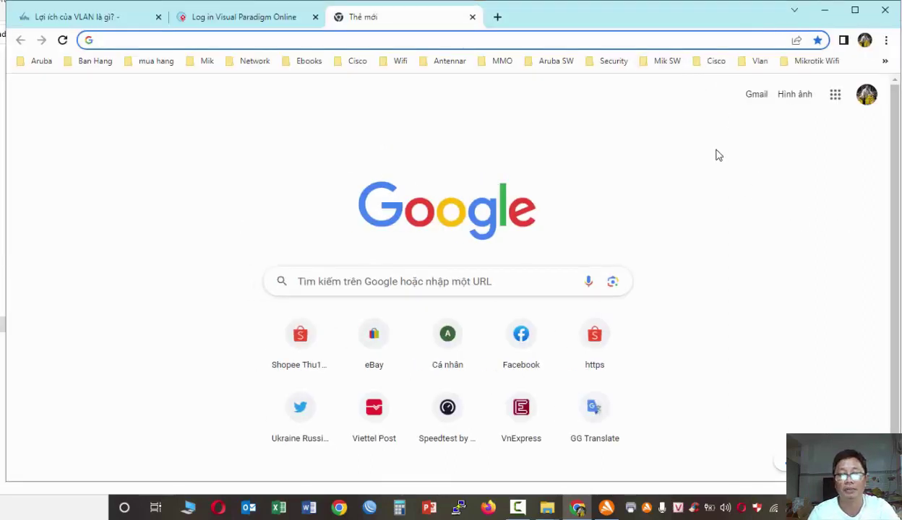
drag(638, 29, 637, 34)
click(413, 44)
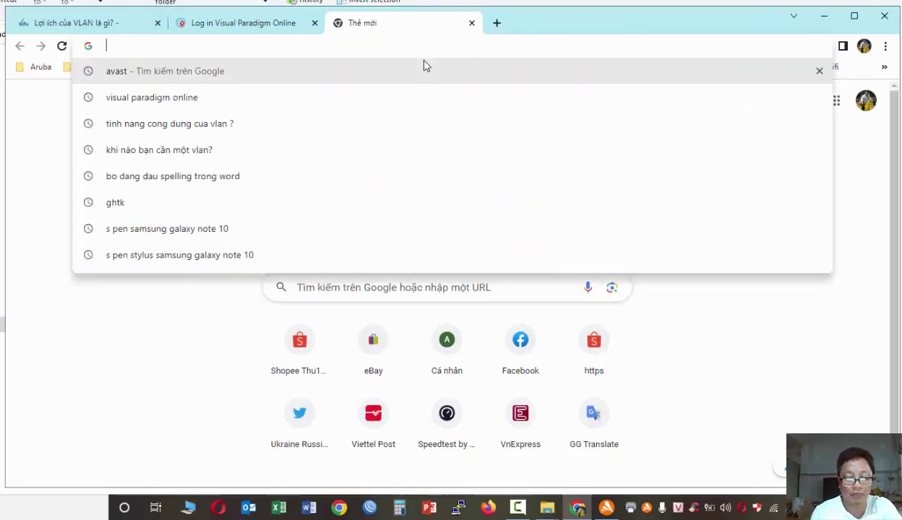
text(mik)
key(Return)
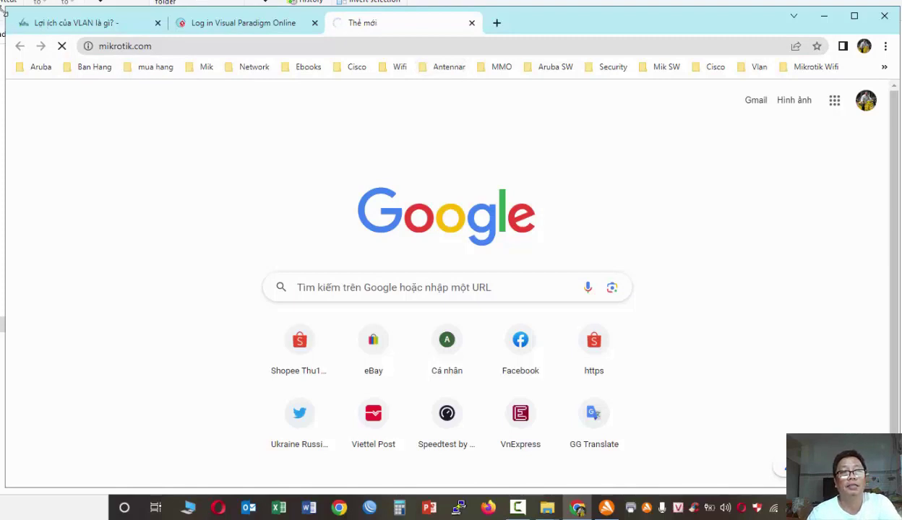
- Browse the RouterOS v7 packages on the Software downloads page, then return to WinBox
drag(4, 7, 0, 2)
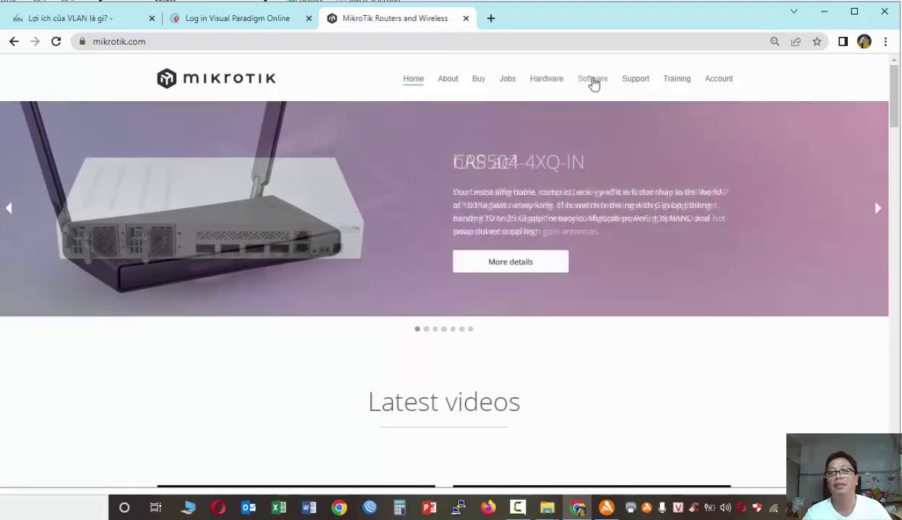
click(592, 81)
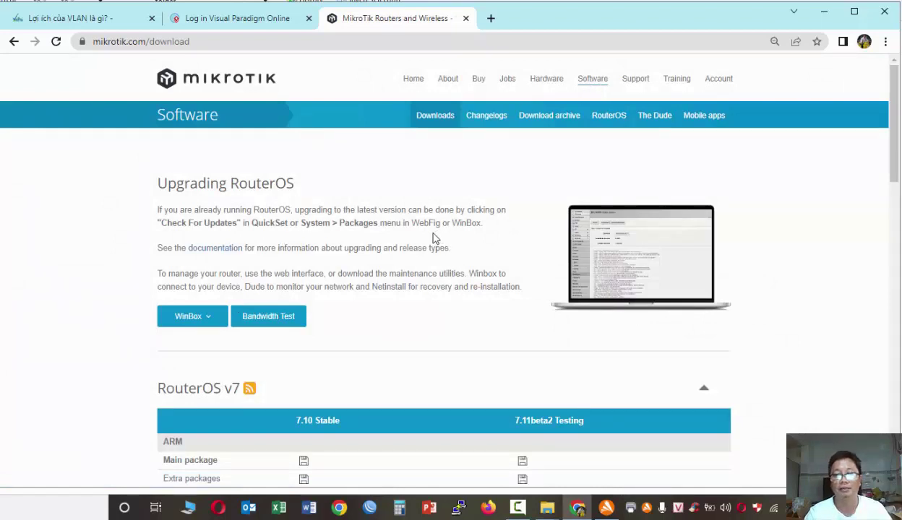
scroll(435, 242, down, 4)
scroll(437, 242, up, 4)
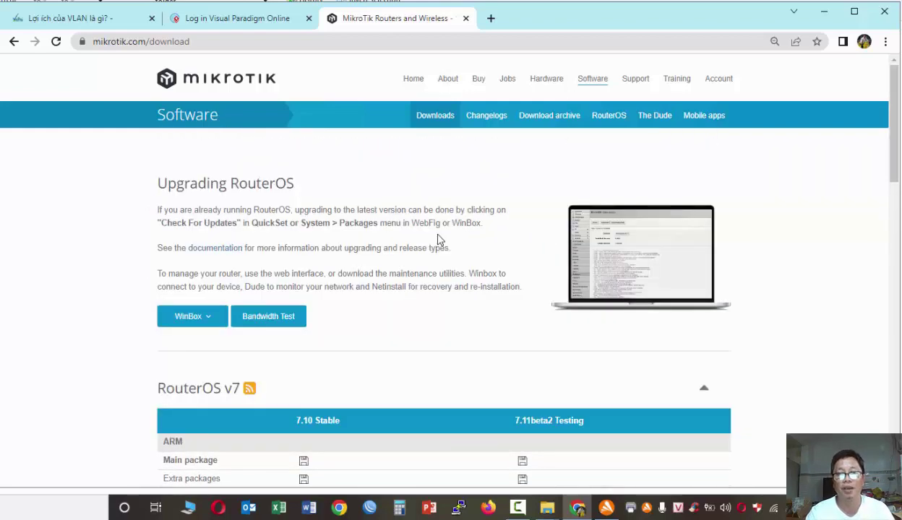
scroll(437, 241, down, 10)
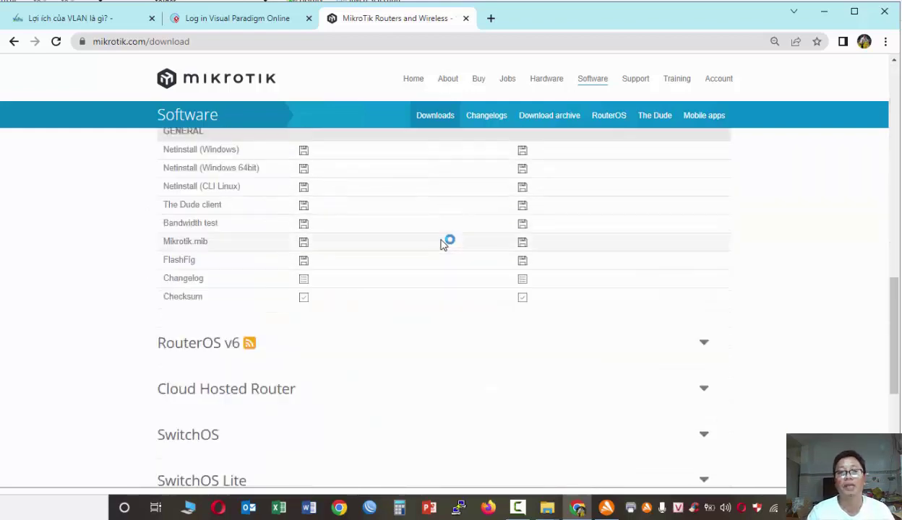
scroll(441, 243, down, 3)
scroll(440, 245, up, 3)
scroll(440, 247, up, 4)
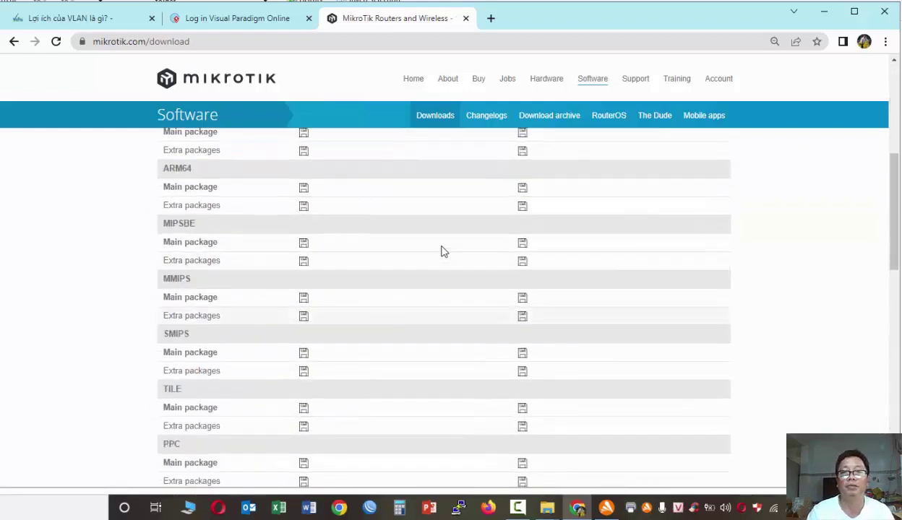
scroll(444, 245, up, 3)
scroll(419, 325, down, 1)
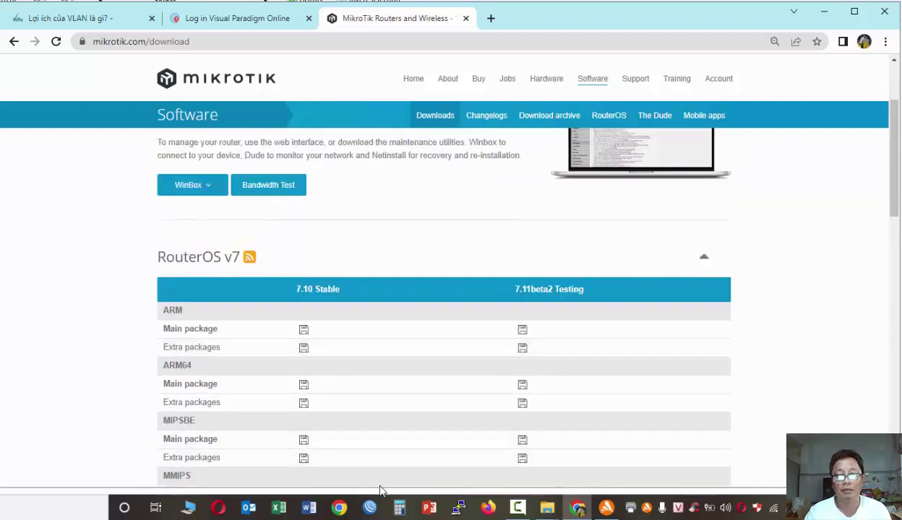
click(370, 507)
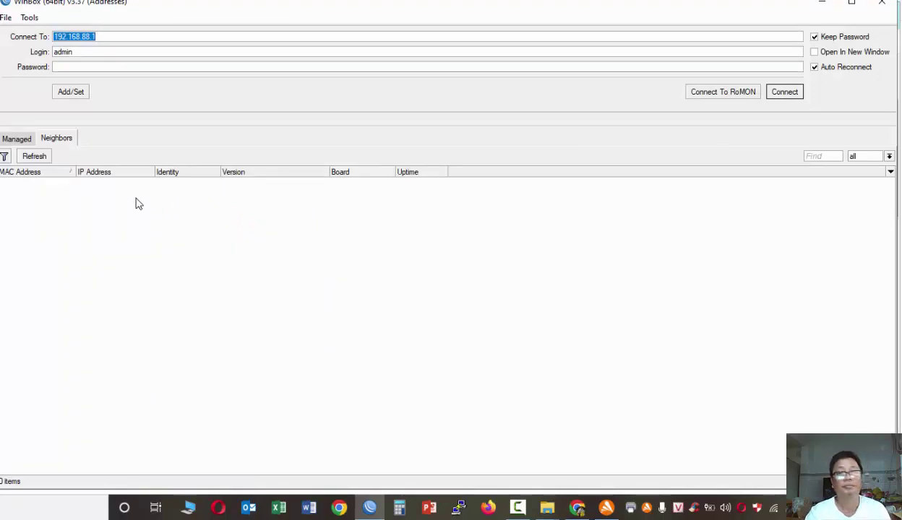
- Start and cancel a connection to 192.168.88.1, then switch back to Chrome's downloads page
click(775, 96)
click(775, 96)
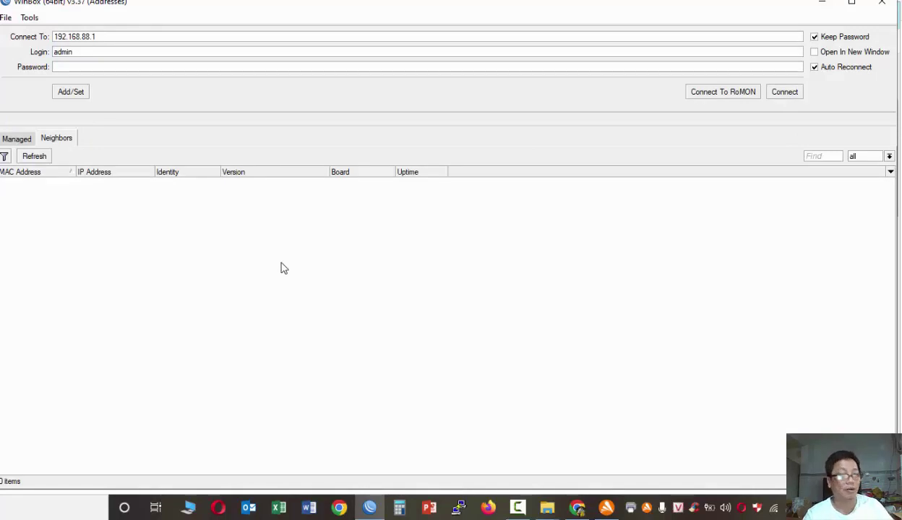
click(577, 508)
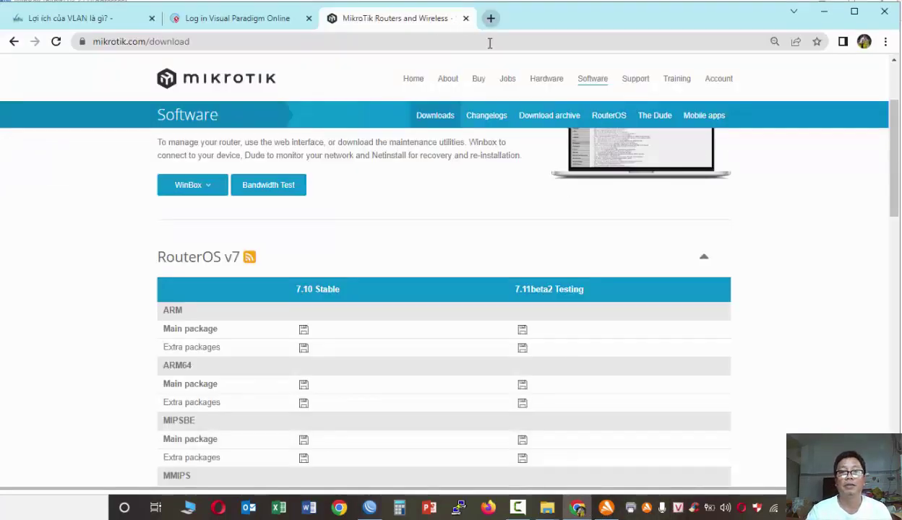
- Search Google for 'Mikrotik 750Gr2' in a new tab
click(491, 19)
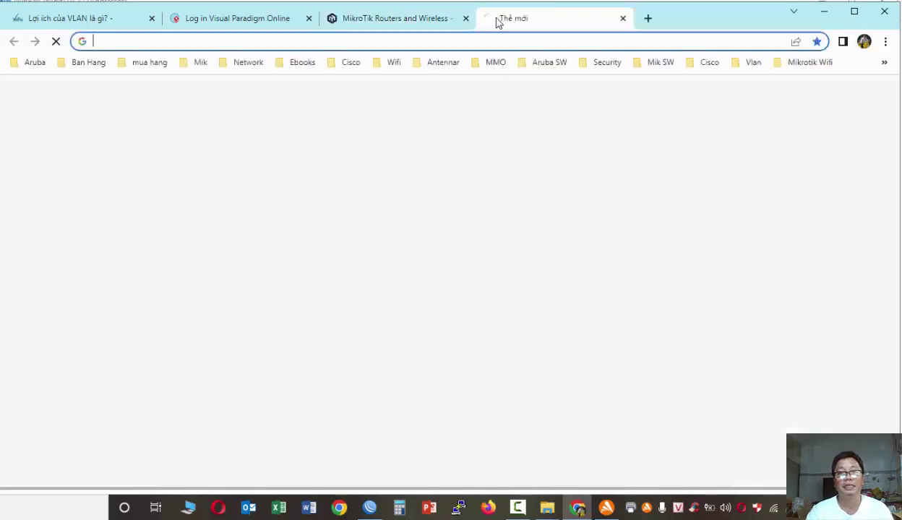
text(google.com)
key(Return)
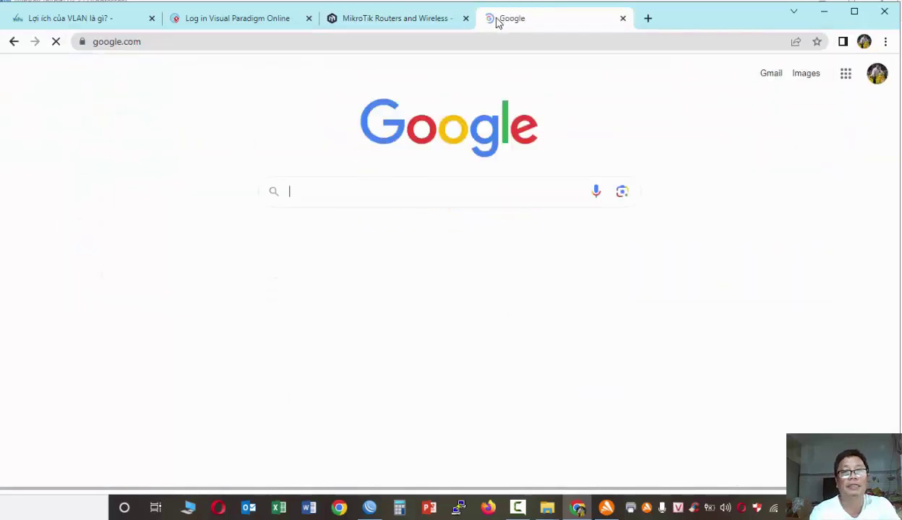
text(Mikr)
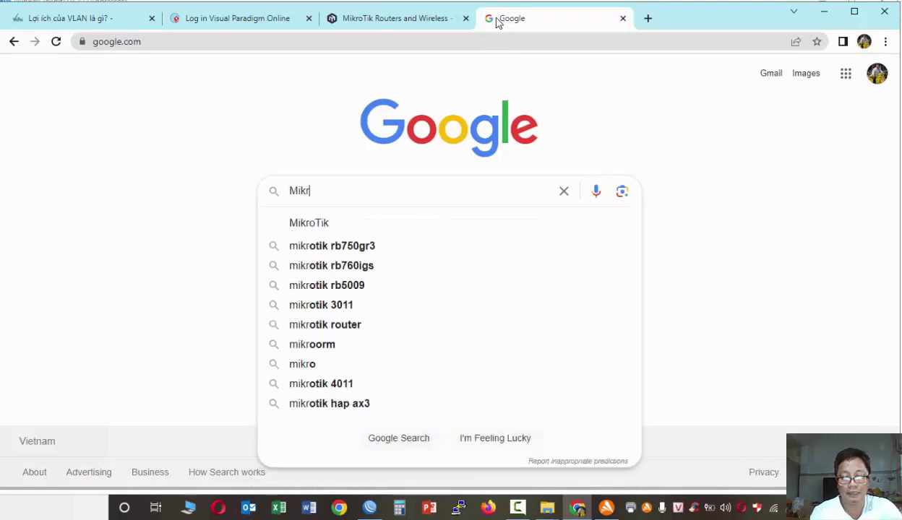
text(otik 7)
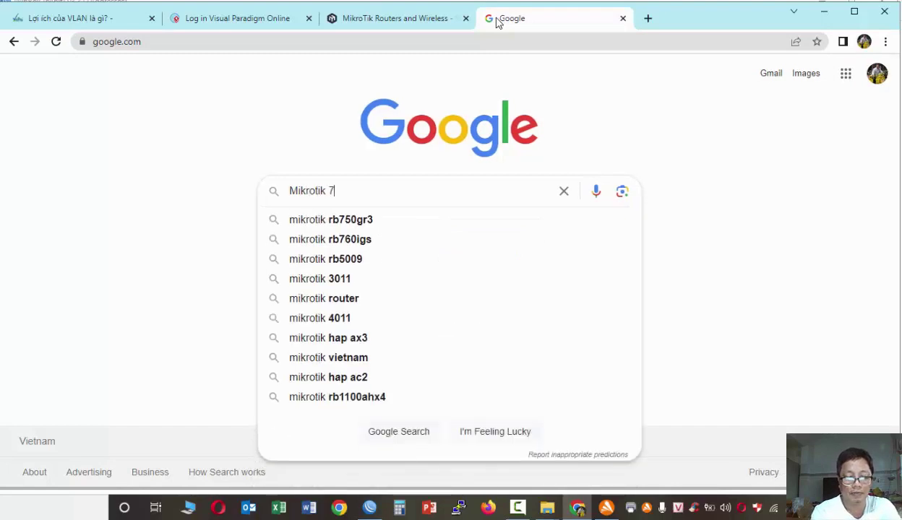
text(50B)
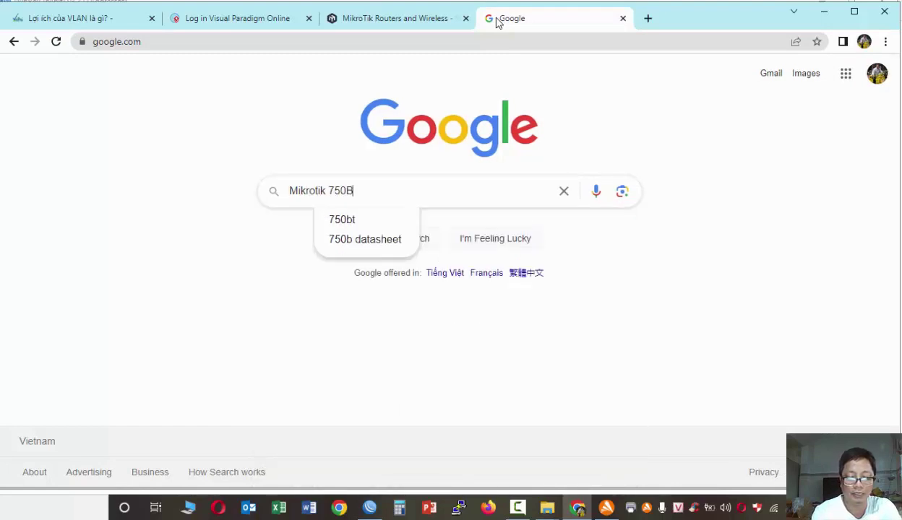
key(BackSpace)
text(Gr2)
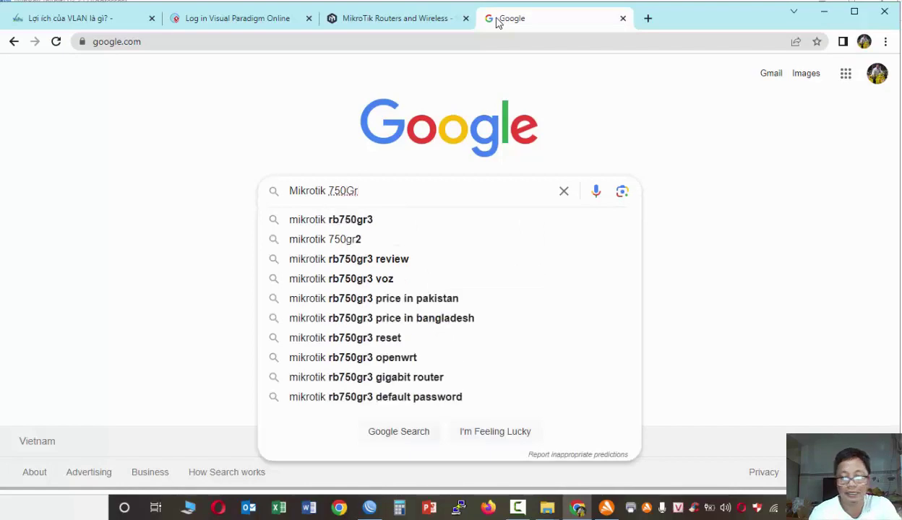
key(Return)
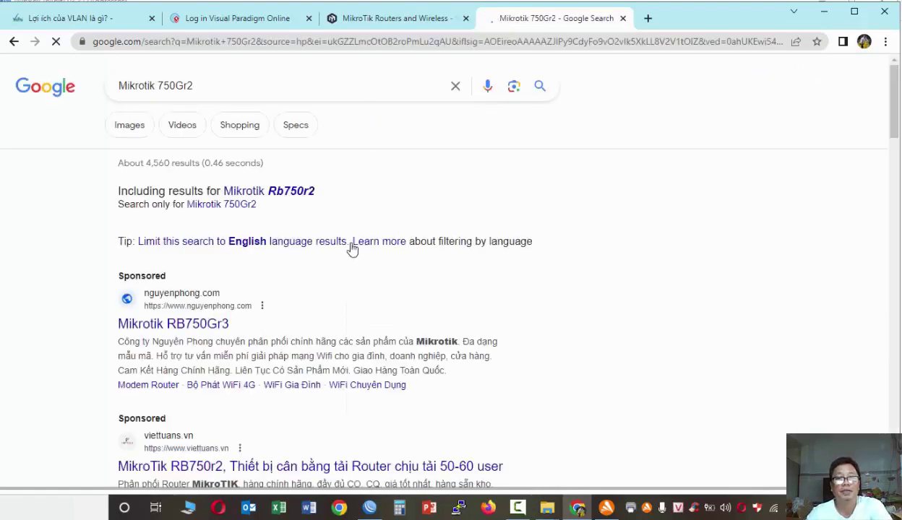
- Open the mikrotik.com hEX lite (RB750r2) result and scroll to its specifications
scroll(354, 242, down, 3)
scroll(353, 236, down, 2)
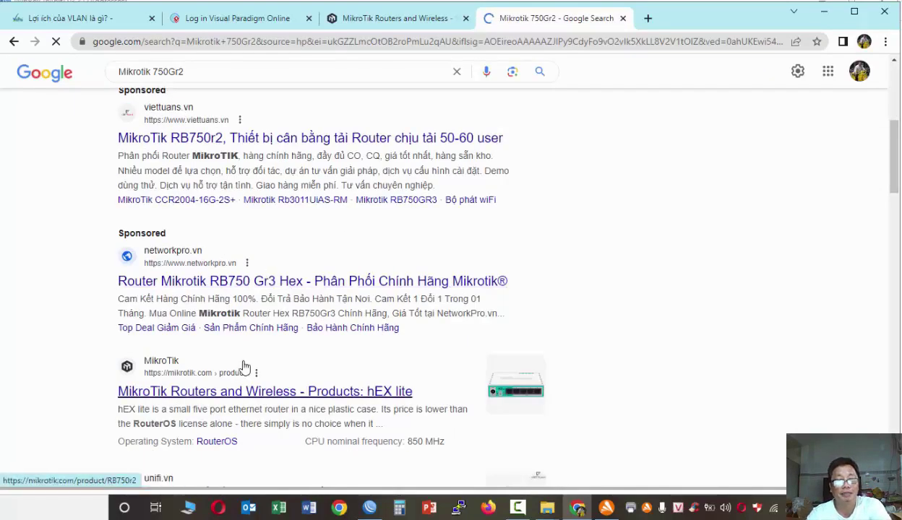
scroll(253, 401, down, 2)
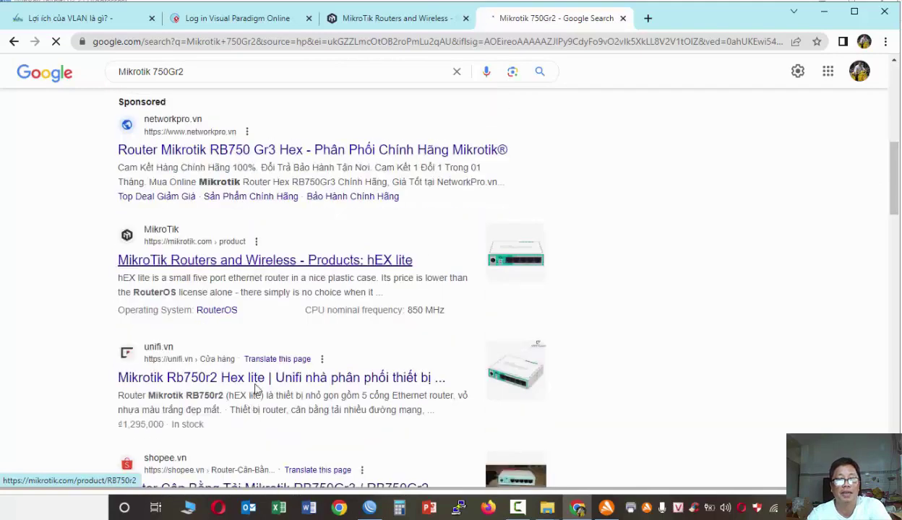
click(293, 268)
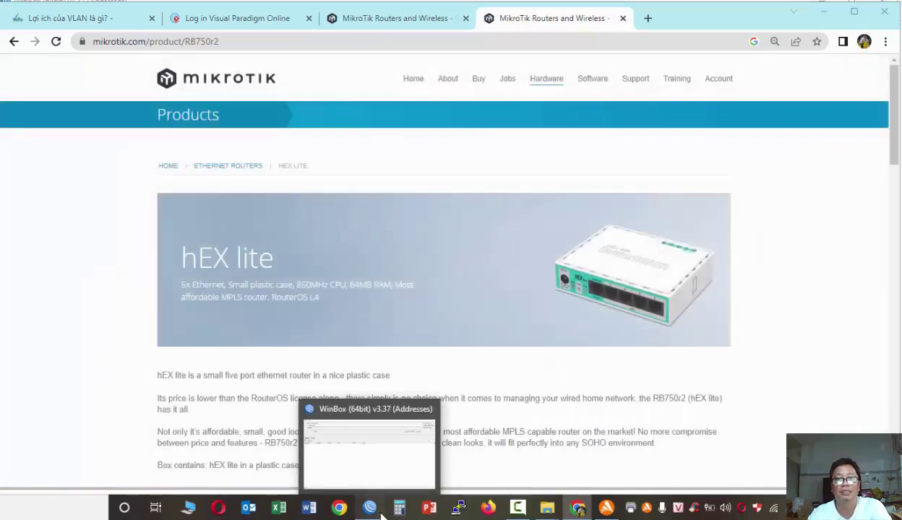
click(372, 508)
click(379, 512)
scroll(375, 367, down, 4)
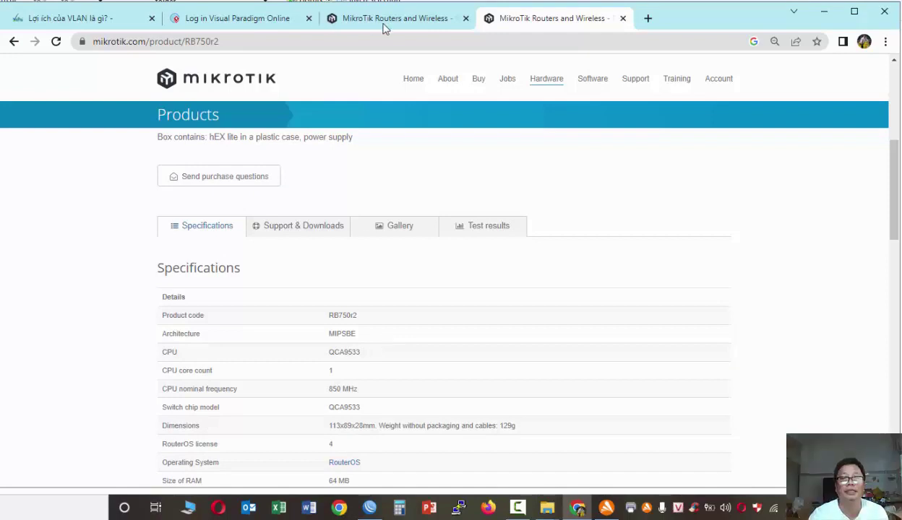
- Log in to the RB750Gr2 using its MAC address from the Neighbors list
click(369, 507)
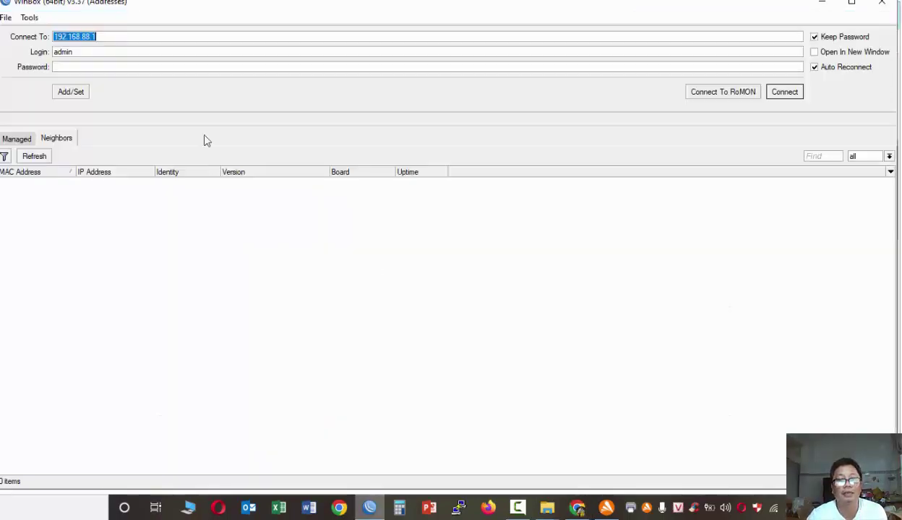
click(799, 91)
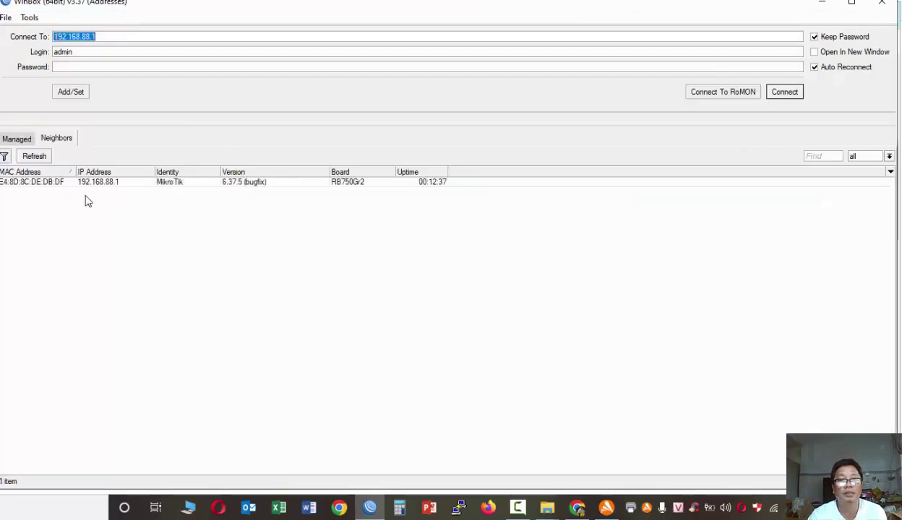
click(101, 183)
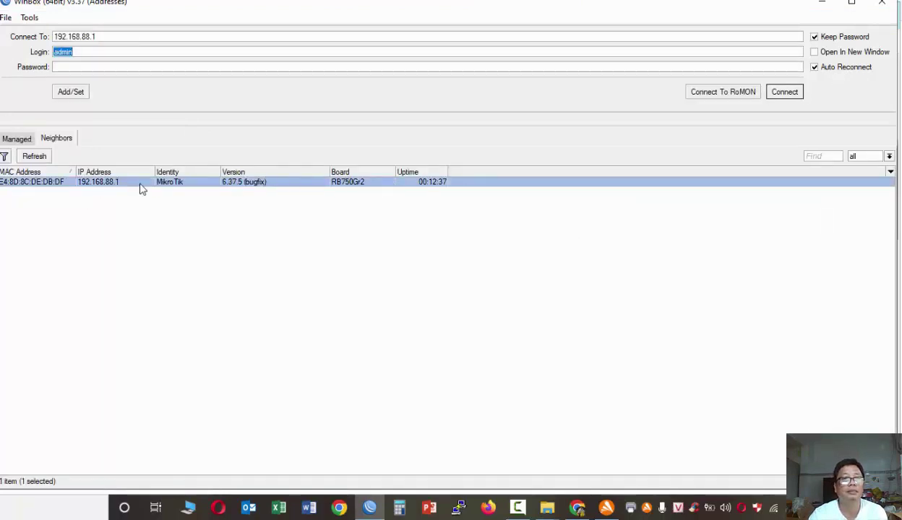
click(60, 184)
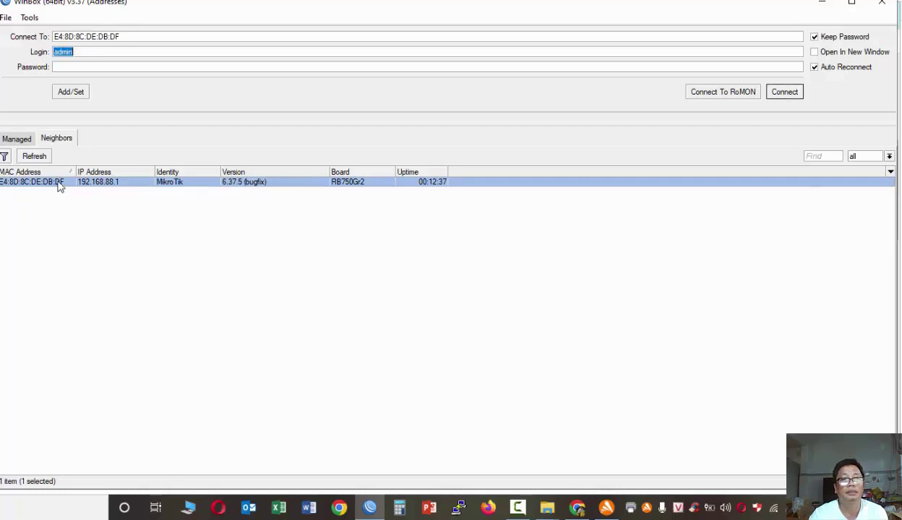
click(783, 95)
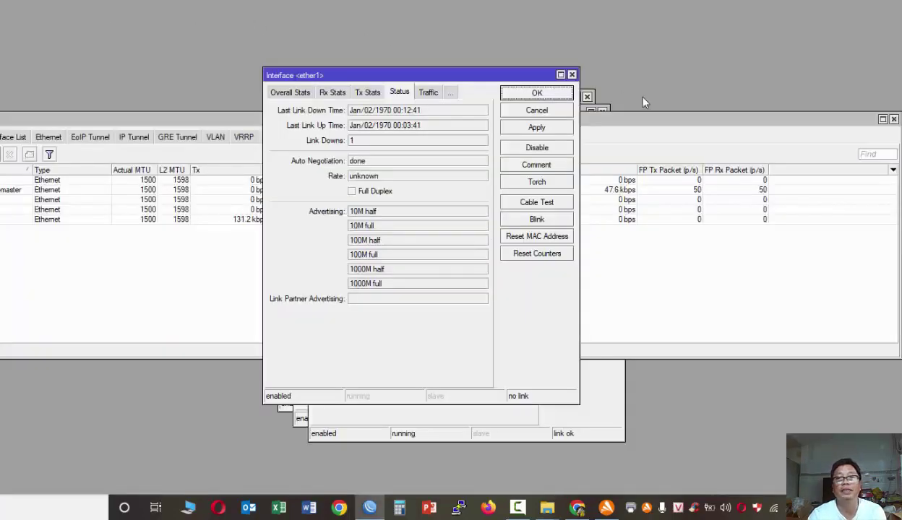
- Close the ether interface dialogs and maximize WinBox showing the Interface List
click(572, 75)
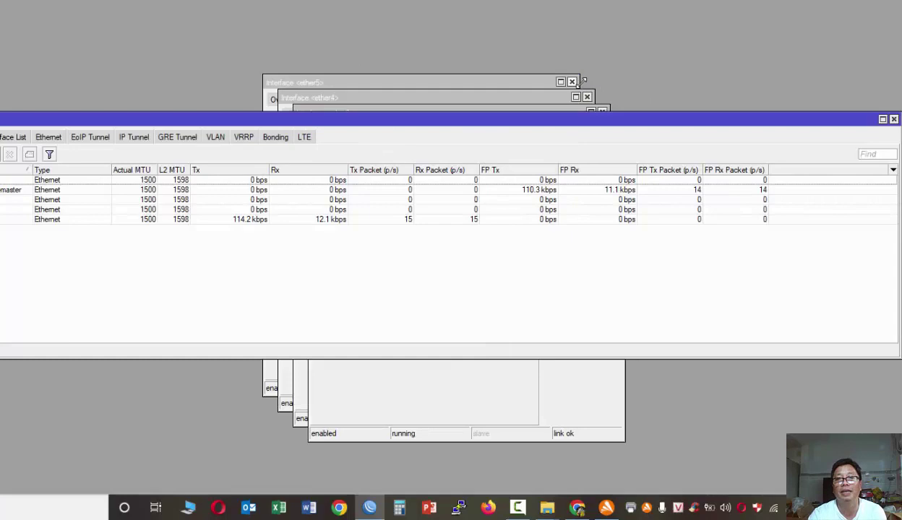
click(602, 112)
click(586, 96)
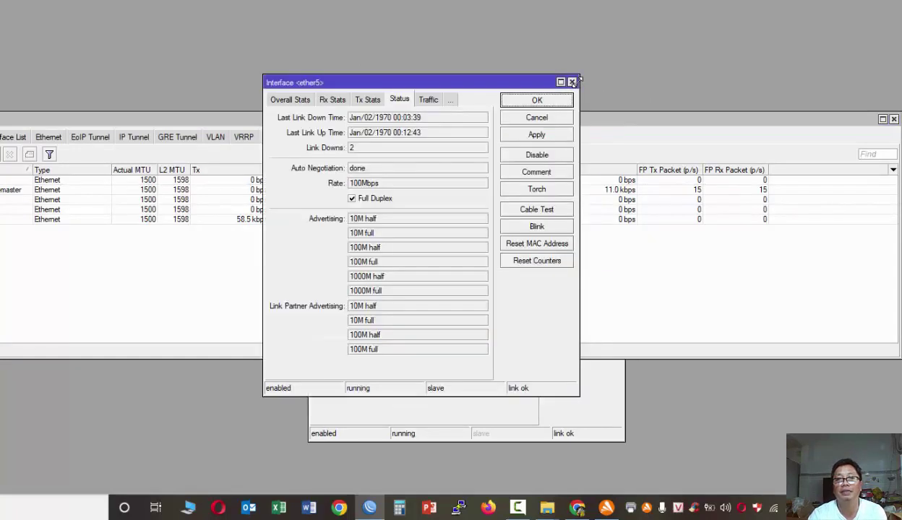
click(572, 82)
drag(610, 114, 607, 175)
click(614, 129)
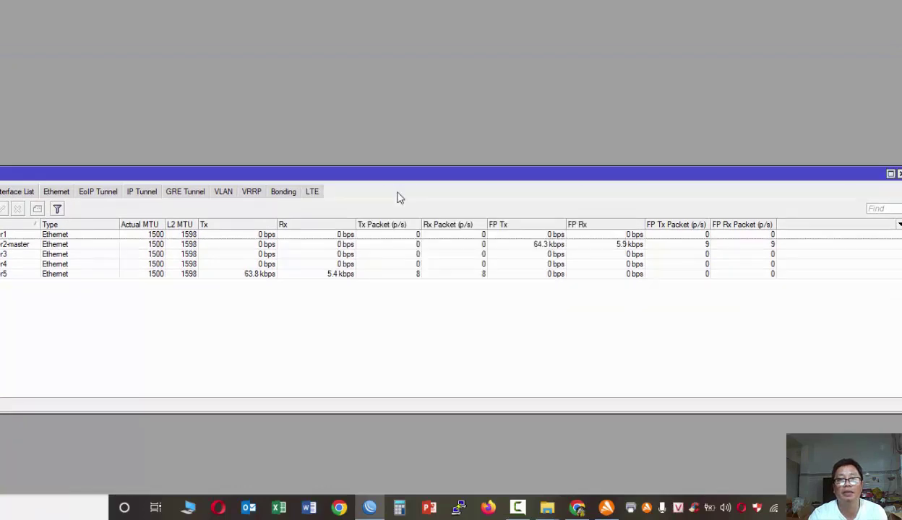
drag(409, 175, 405, 62)
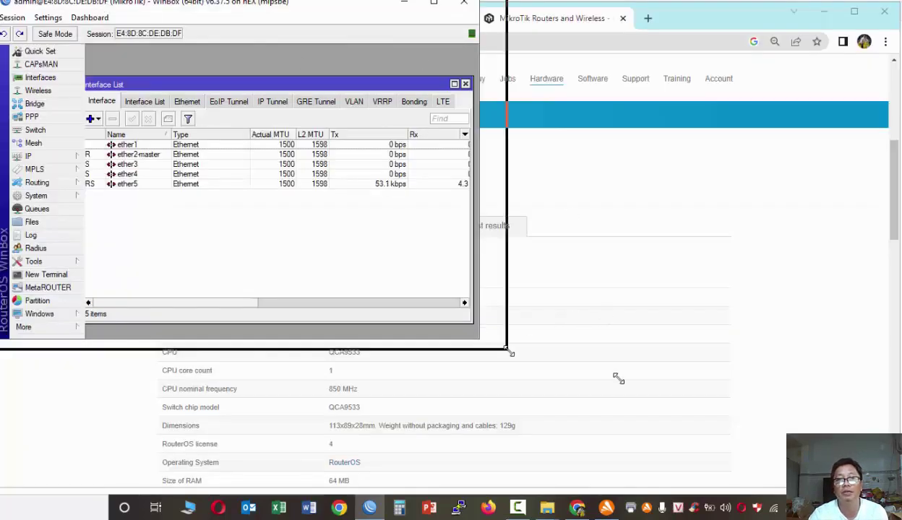
key(super+Up)
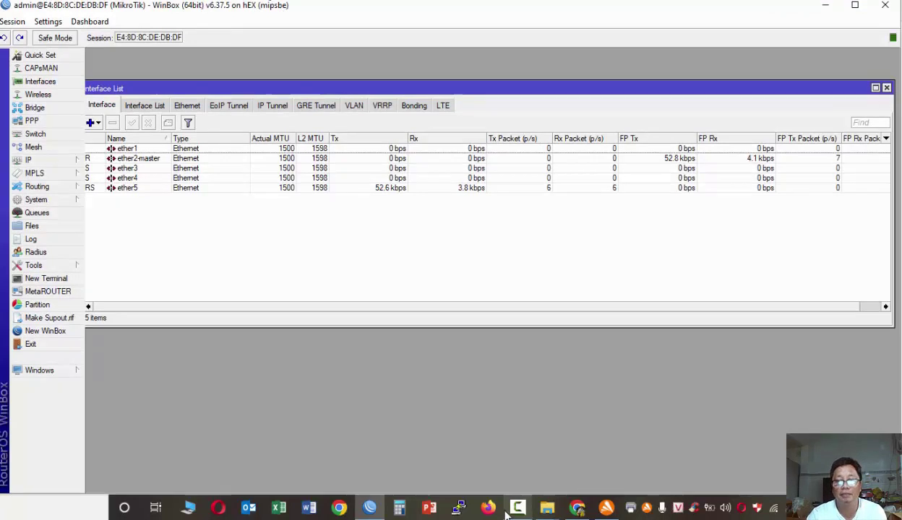
- Download routeros-7.10-mipsbe.npk, the 7.10 Stable MIPSBE main package, from mikrotik.com/download
click(577, 507)
scroll(266, 304, down, 2)
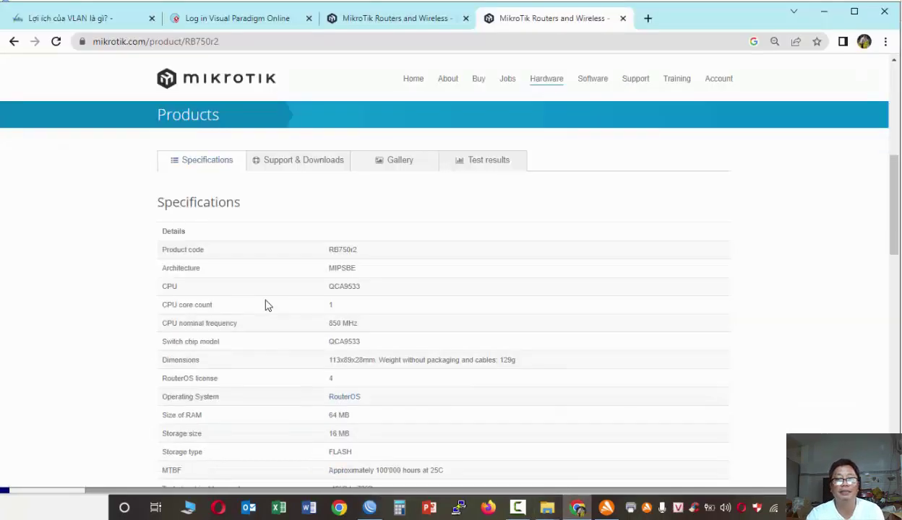
click(400, 30)
scroll(530, 251, down, 2)
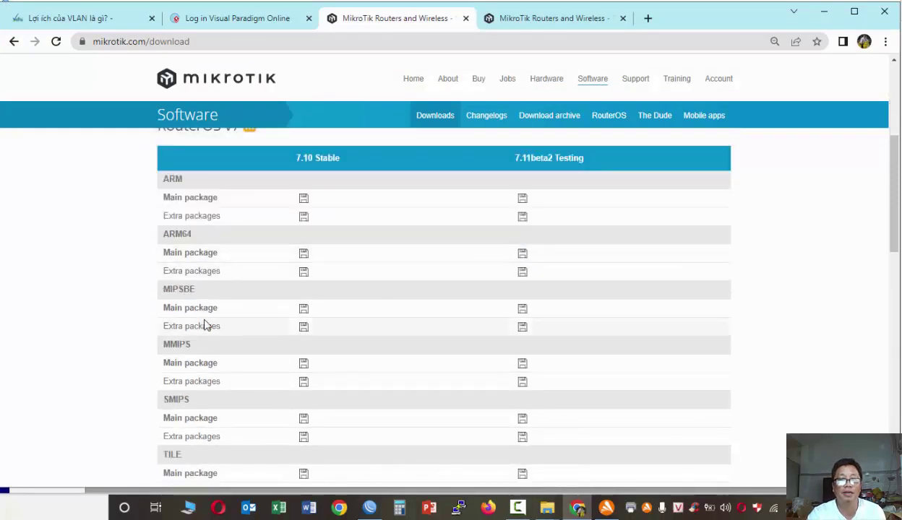
click(303, 310)
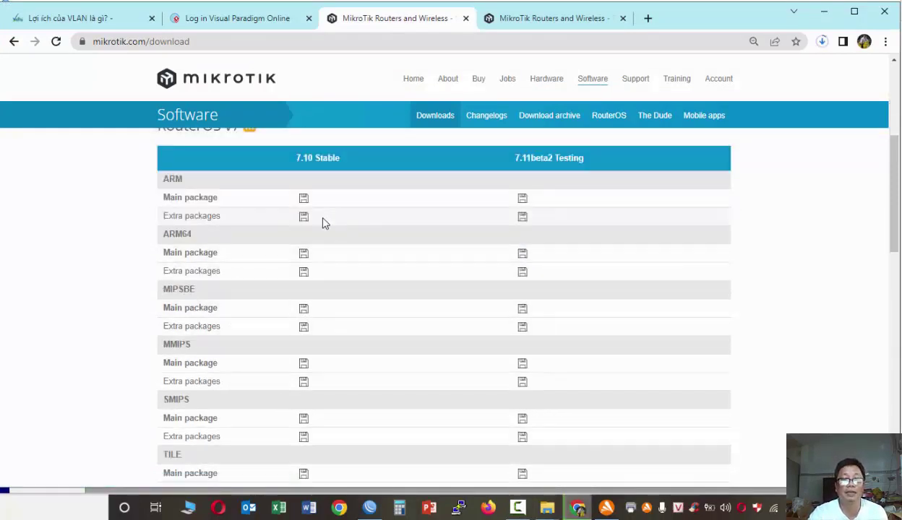
scroll(325, 235, up, 2)
scroll(329, 224, down, 5)
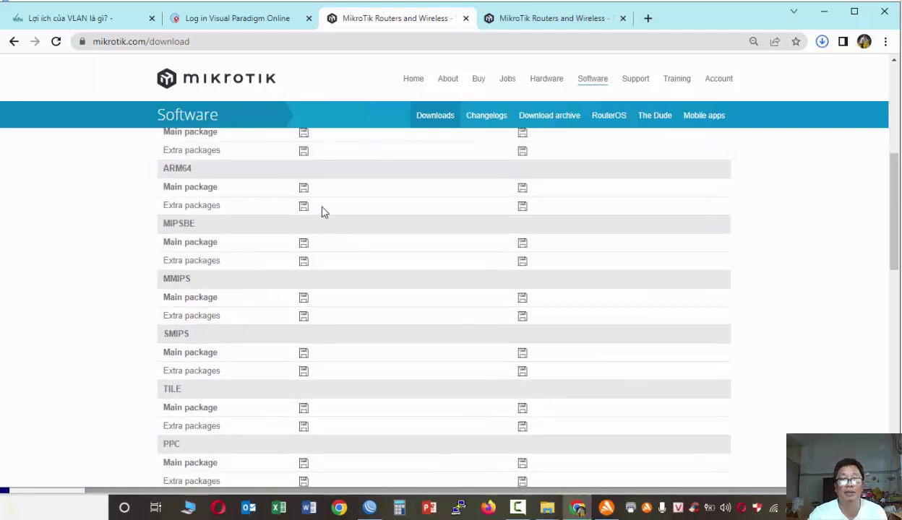
scroll(345, 220, down, 5)
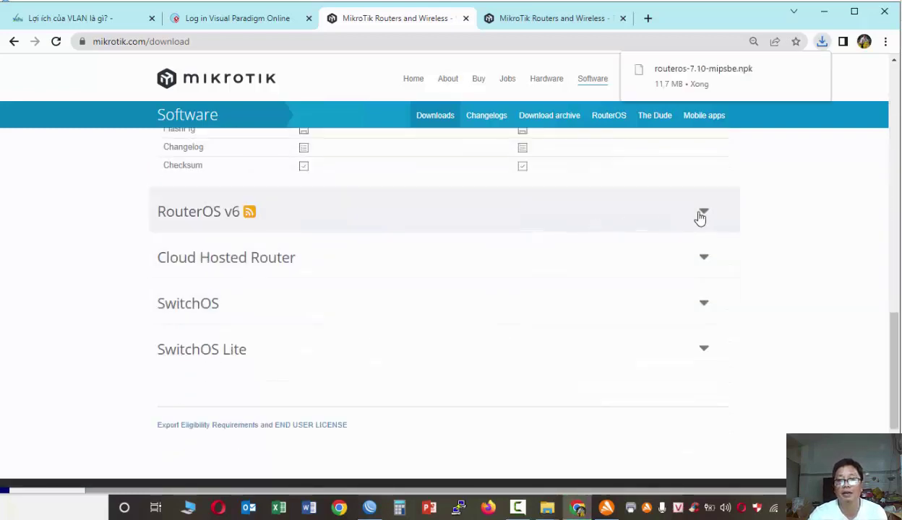
- Expand the RouterOS v6 downloads section and fetch its MIPSBE main package
click(701, 217)
scroll(292, 267, down, 3)
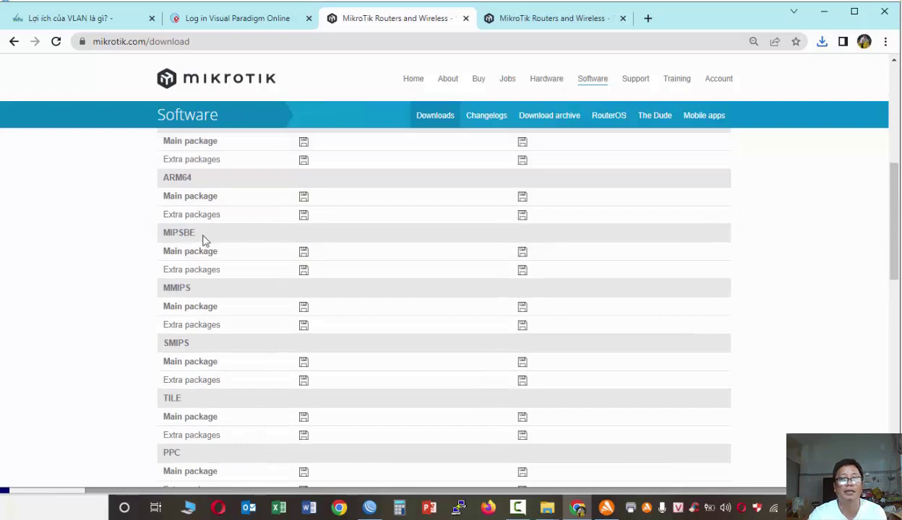
click(307, 253)
scroll(305, 210, up, 1)
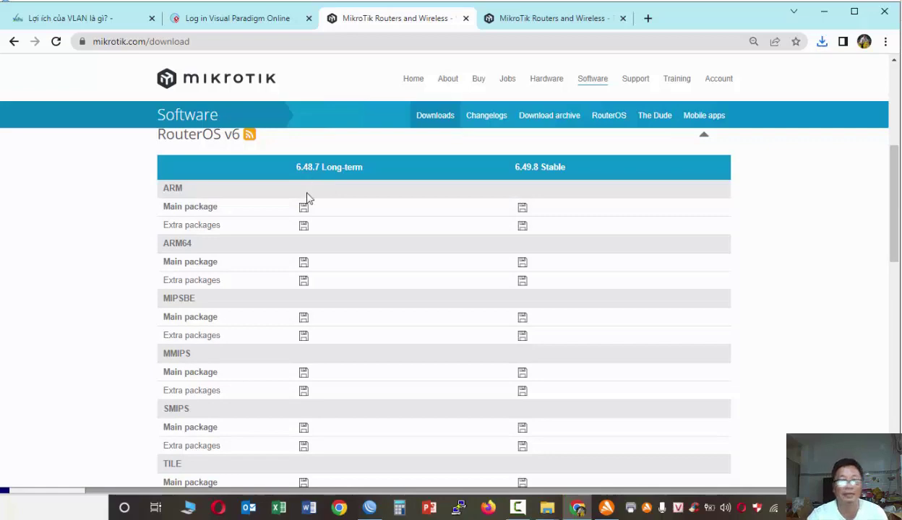
scroll(399, 393, down, 15)
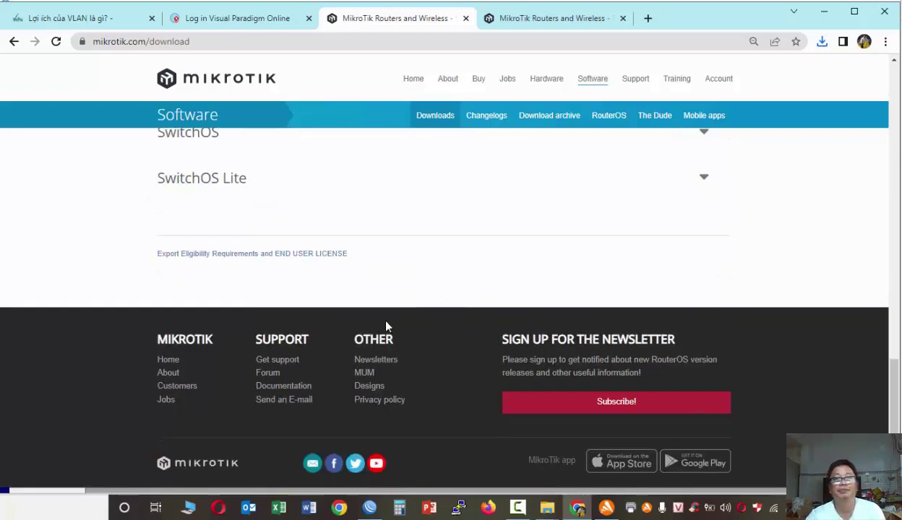
scroll(387, 327, up, 3)
scroll(258, 246, up, 4)
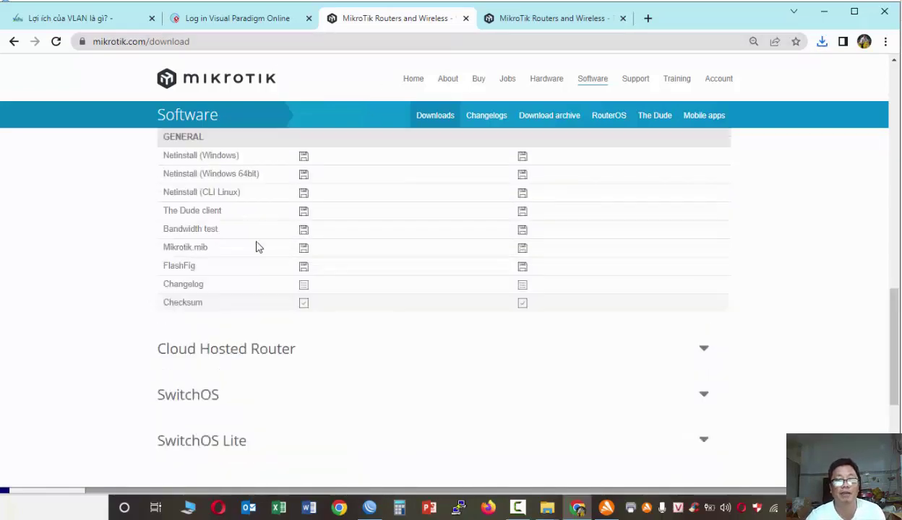
scroll(203, 320, up, 4)
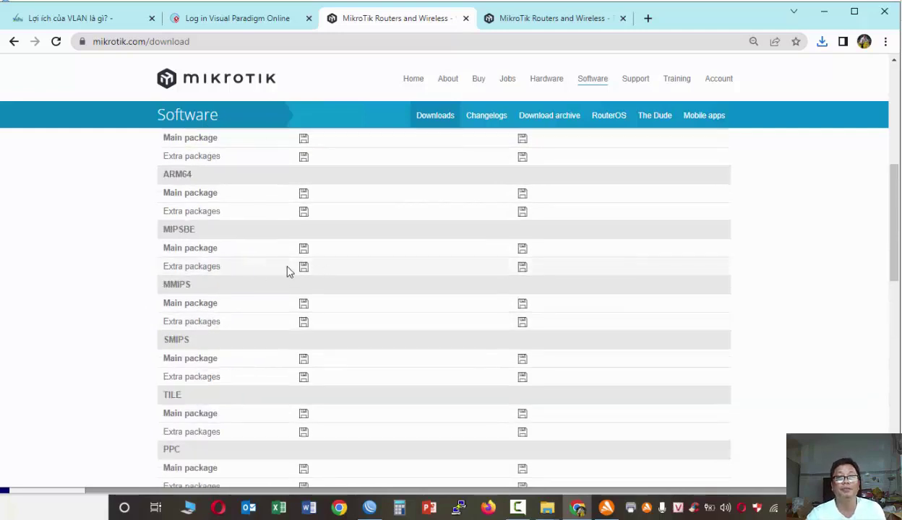
scroll(435, 146, up, 5)
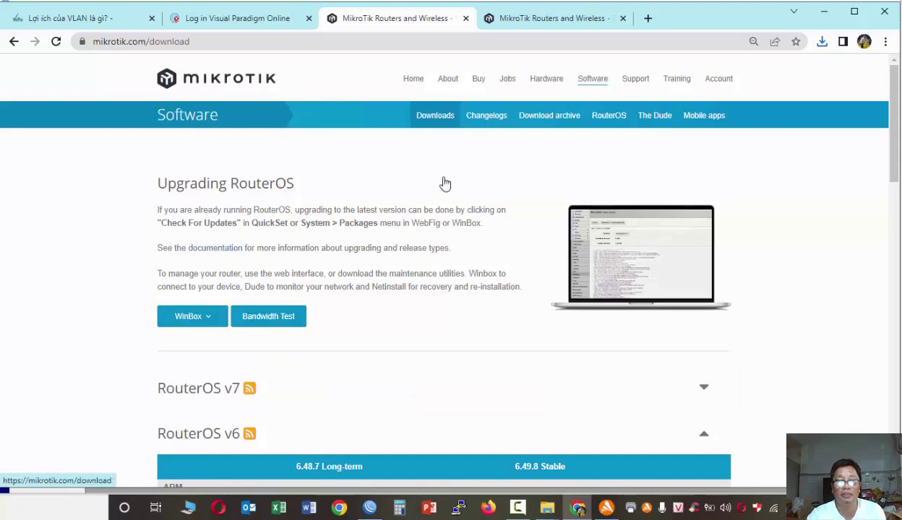
scroll(443, 181, down, 15)
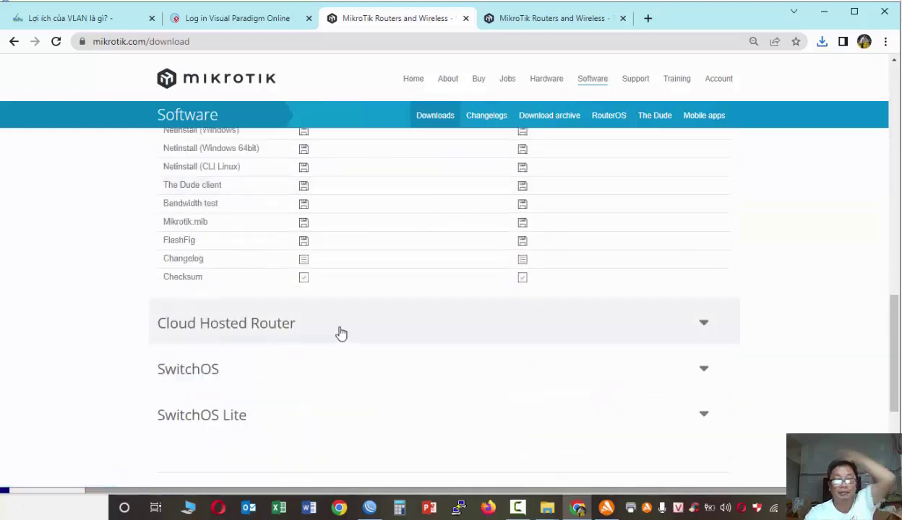
scroll(318, 339, up, 2)
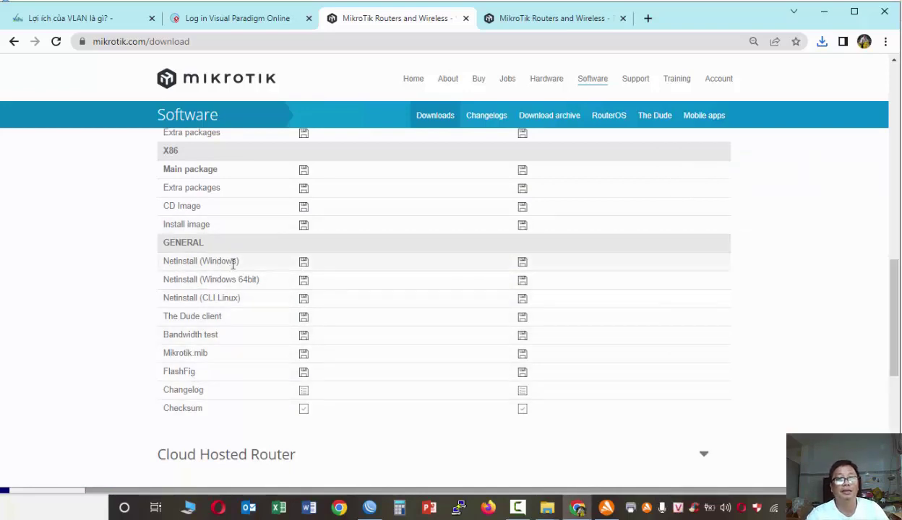
- Highlight the Netinstall (Windows) entry, then minimize Chrome to reveal WinBox
drag(162, 261, 302, 261)
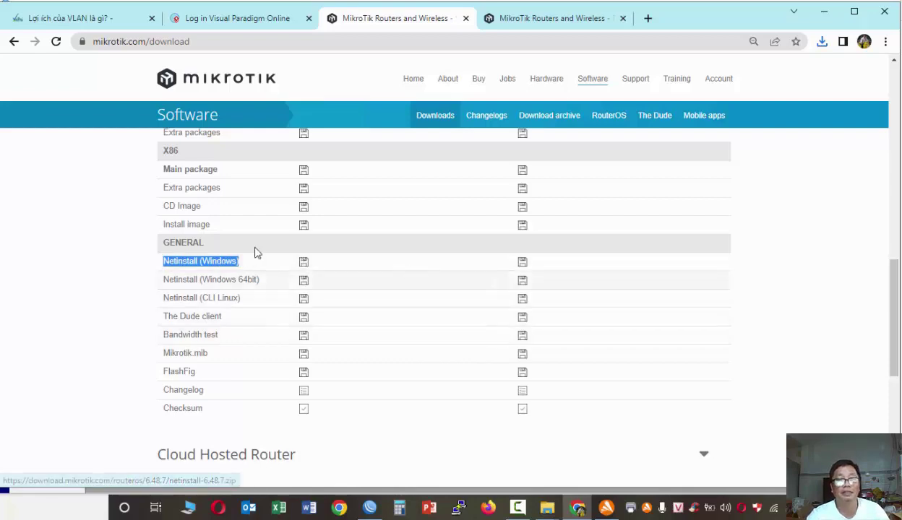
scroll(276, 277, up, 2)
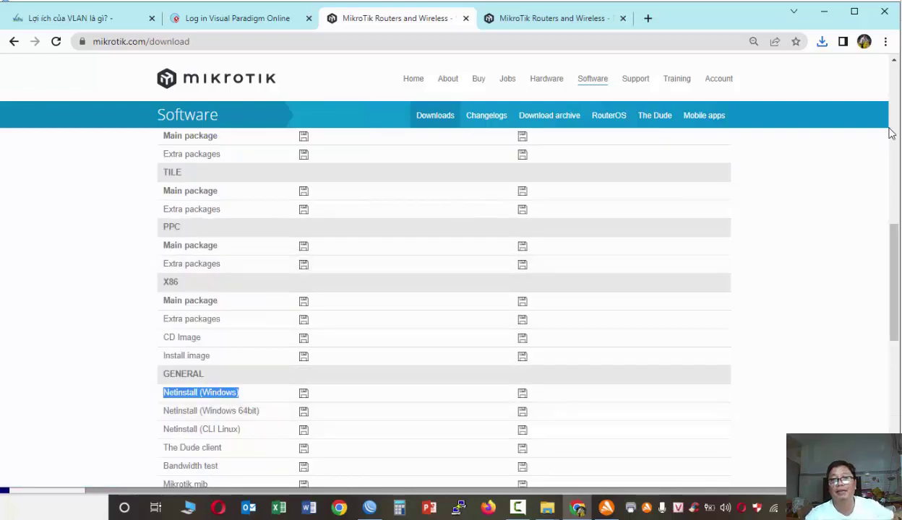
click(456, 124)
scroll(255, 224, down, 8)
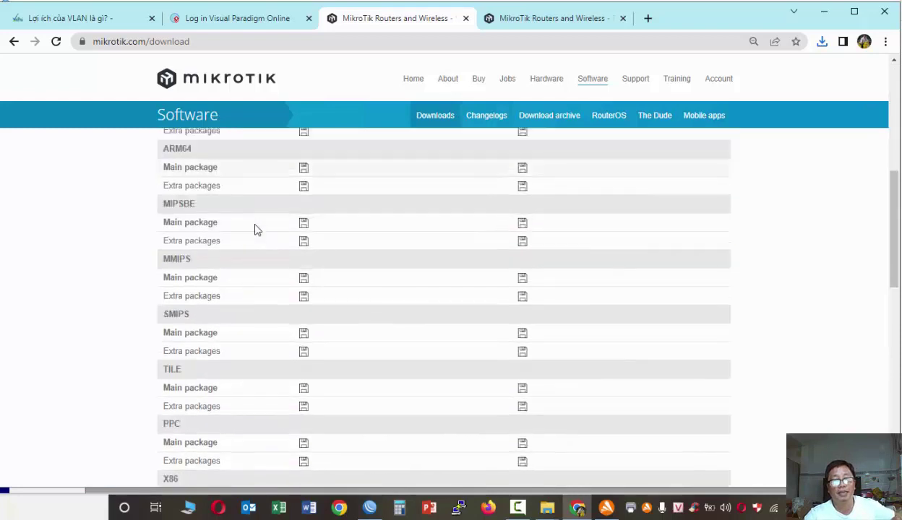
scroll(256, 230, down, 2)
scroll(256, 230, up, 7)
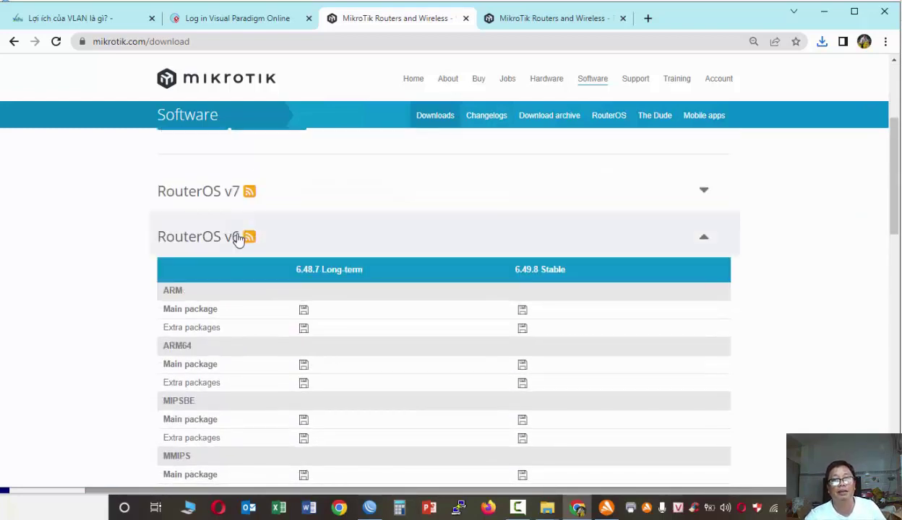
scroll(256, 325, down, 6)
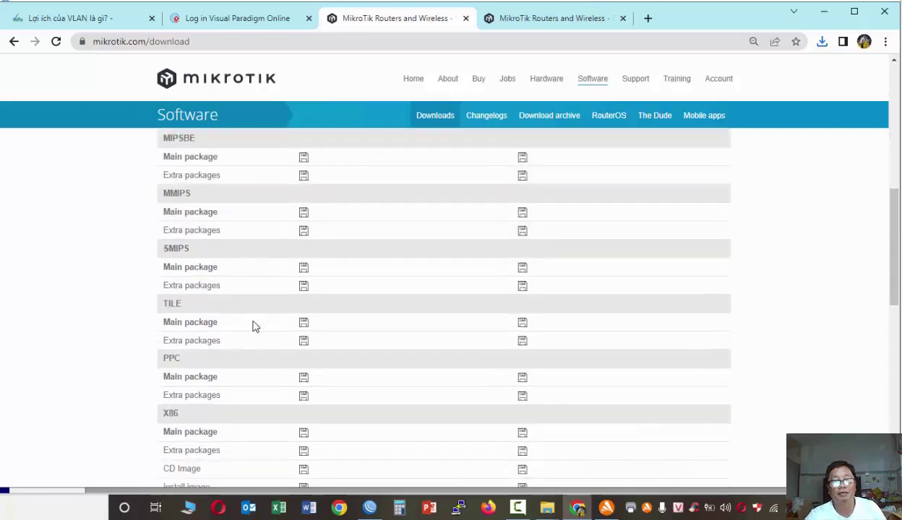
click(515, 16)
click(824, 11)
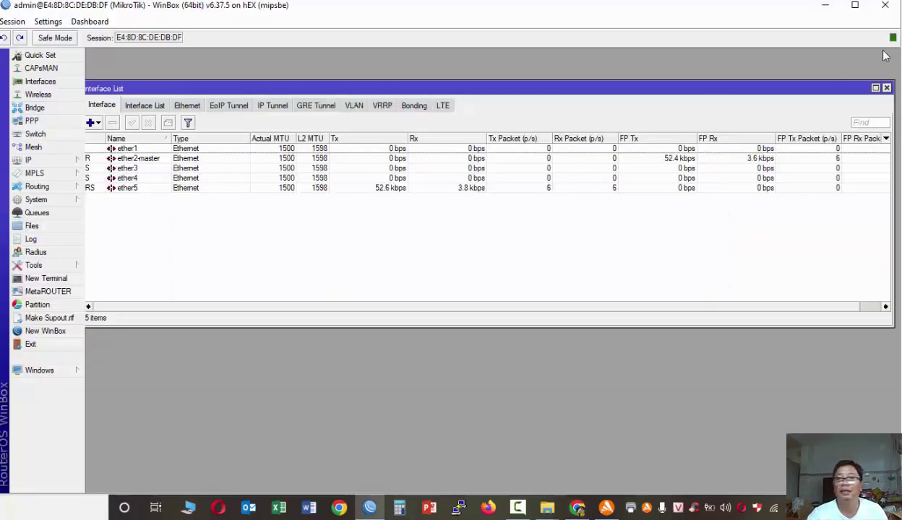
- Minimize WinBox, move Avast aside, and select netinstall in the 0. LAB\Netinstall folder
click(867, 9)
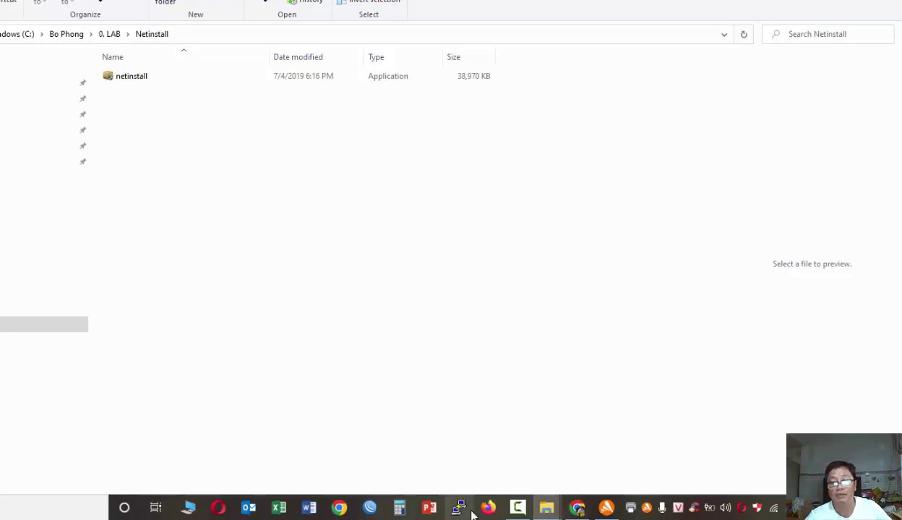
click(511, 510)
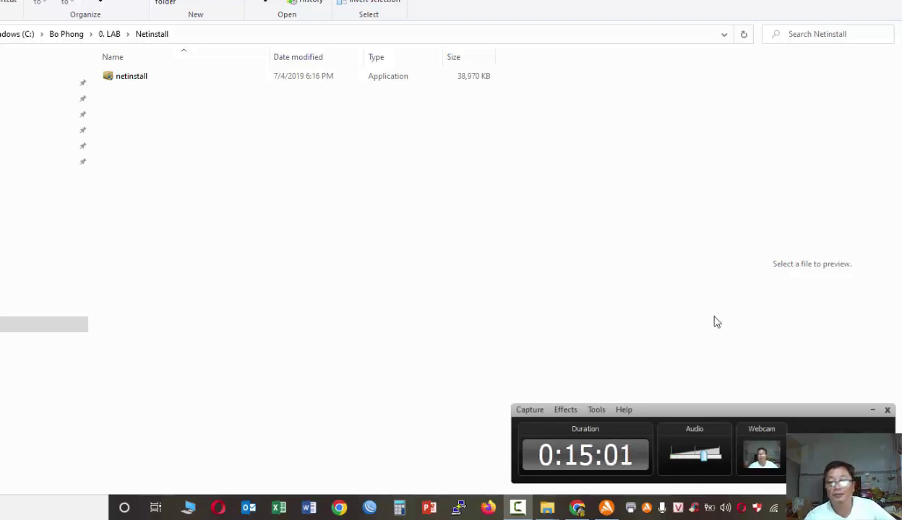
click(607, 508)
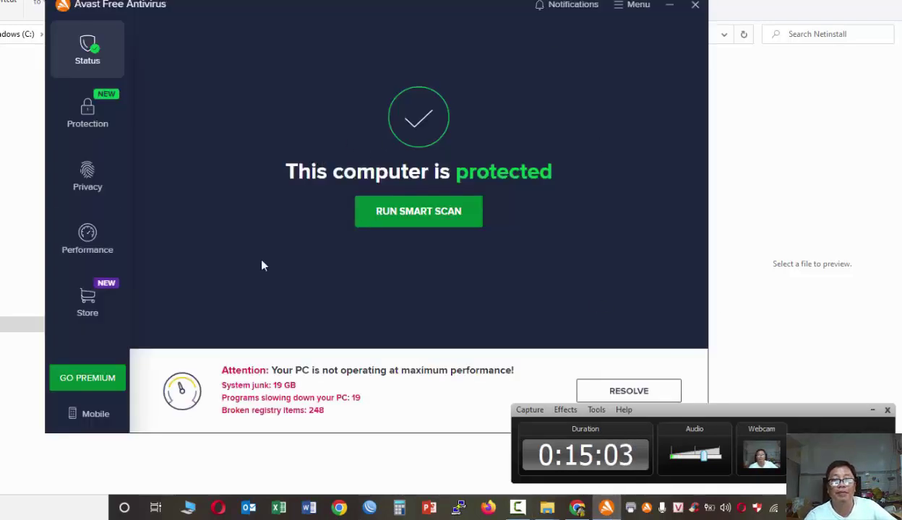
drag(392, 5, 578, 58)
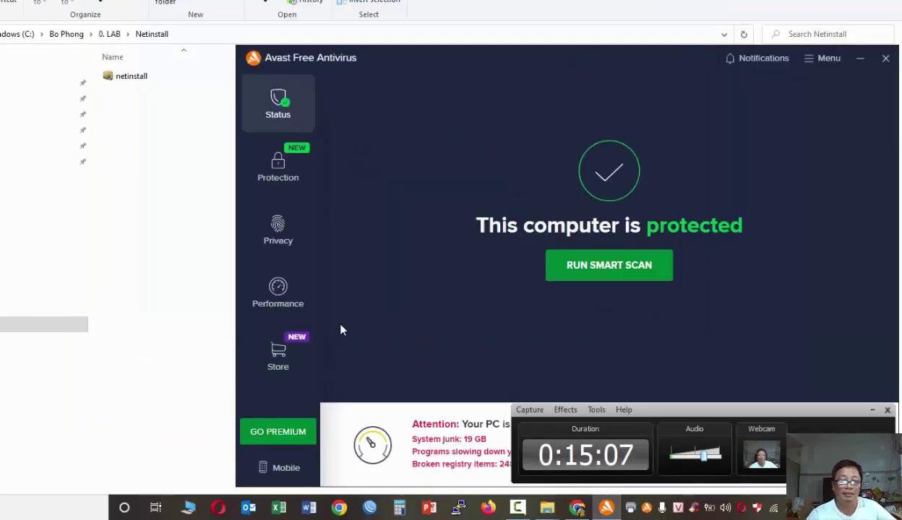
click(173, 266)
click(143, 81)
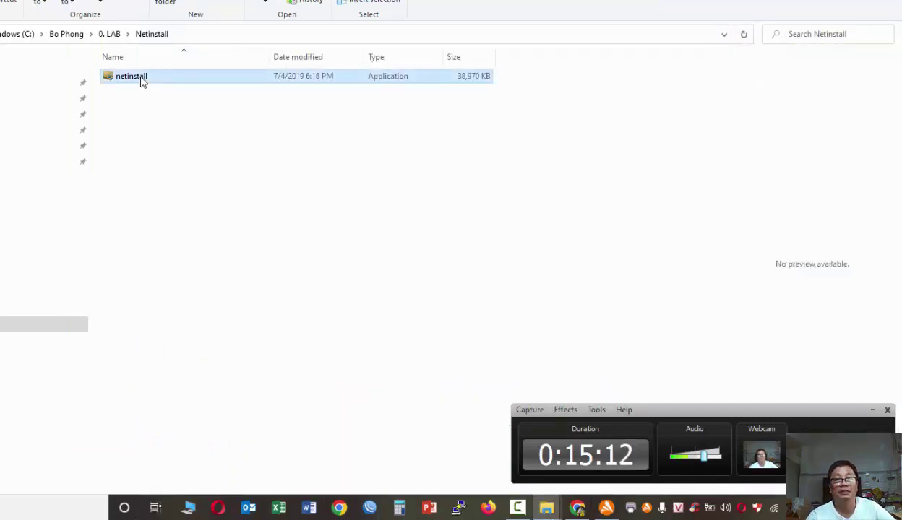
- Launch netinstall and load the Gr2 folder, listing routeros-mipsbe 6.45 and 6.46
double_click(142, 81)
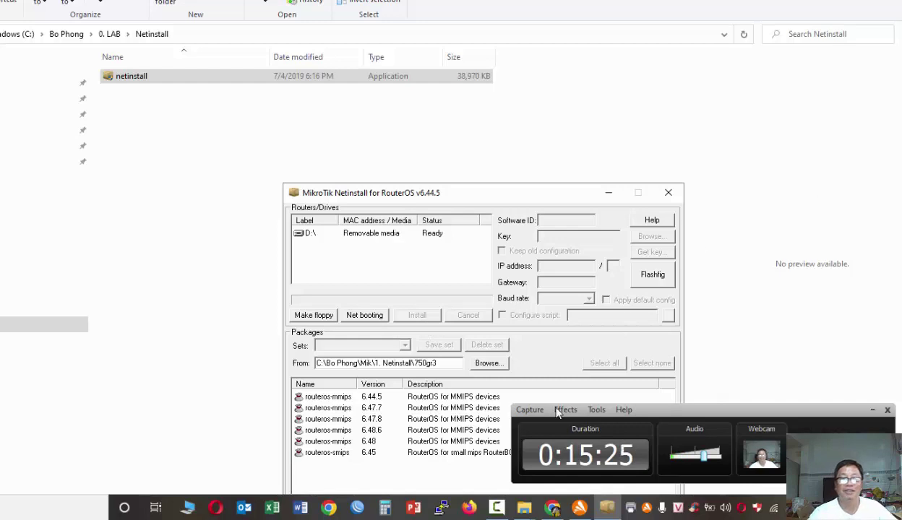
click(488, 363)
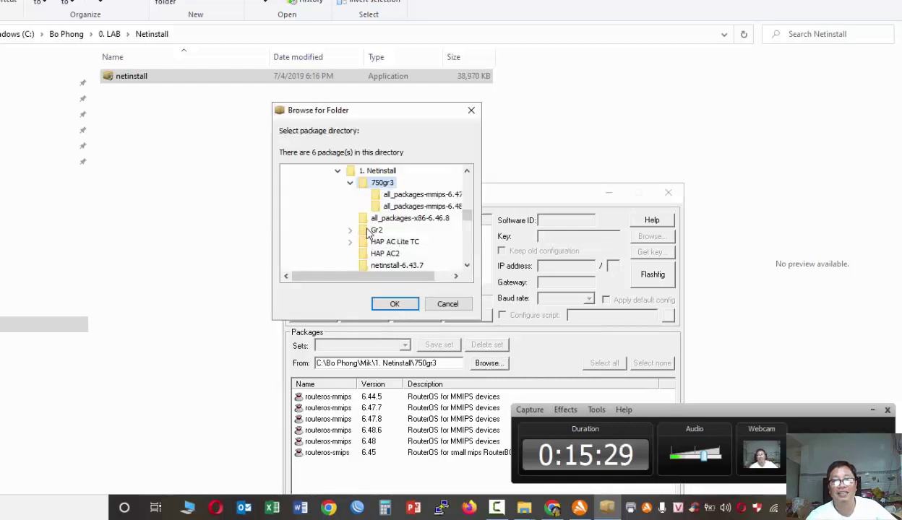
click(375, 230)
click(394, 303)
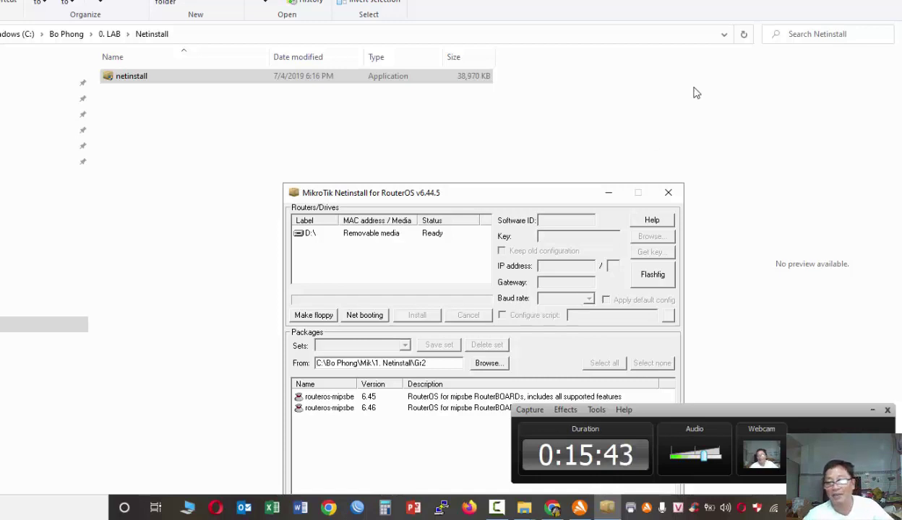
click(775, 512)
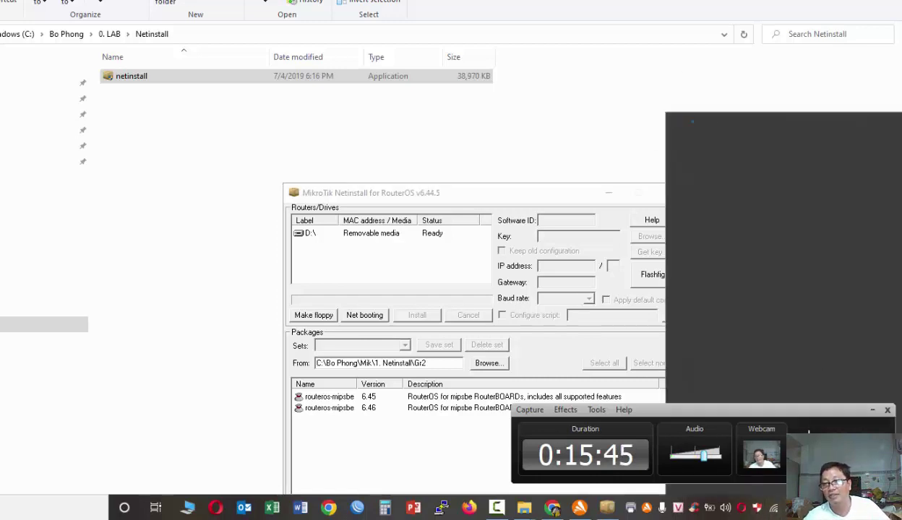
- Disconnect Aruba Home Wi-Fi, leaving only the wired Unidentified network
click(855, 197)
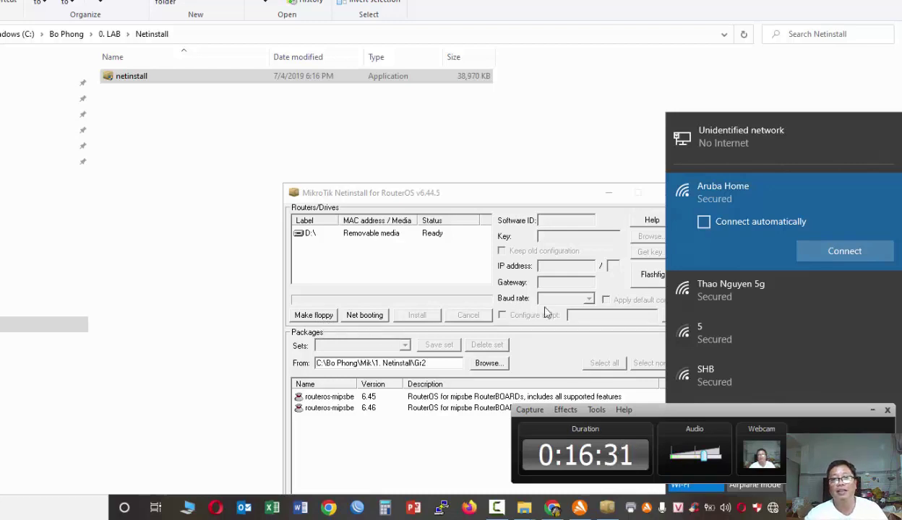
click(308, 258)
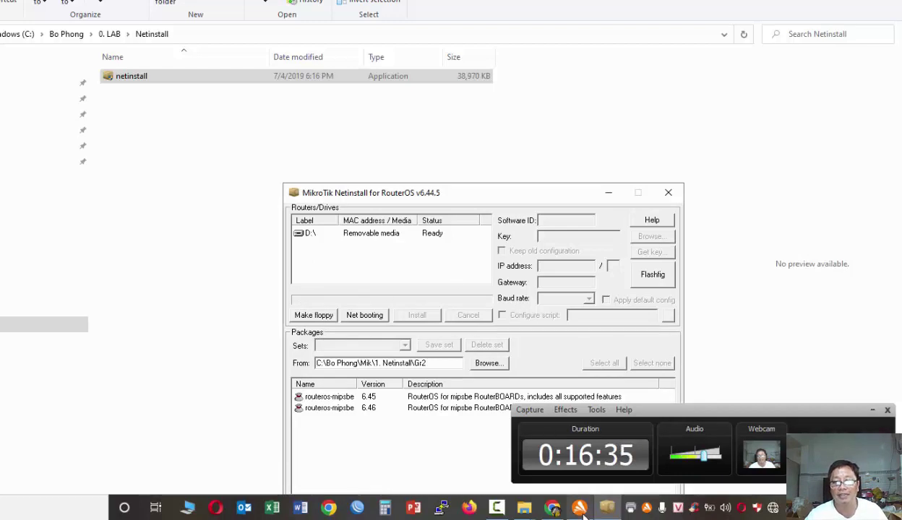
- Trust the Unidentified network, Aruba Home 2 and Network 19 in Avast's firewall, then minimize Avast
mouse_move(565, 507)
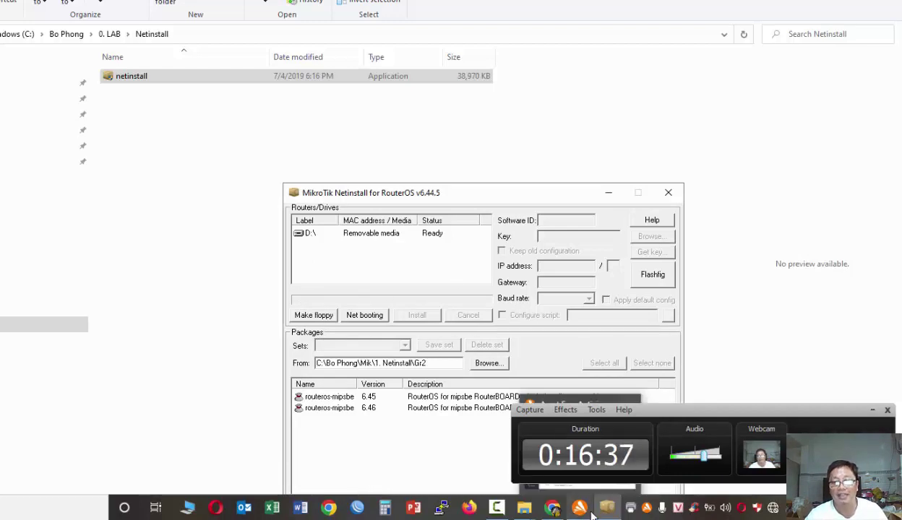
click(578, 508)
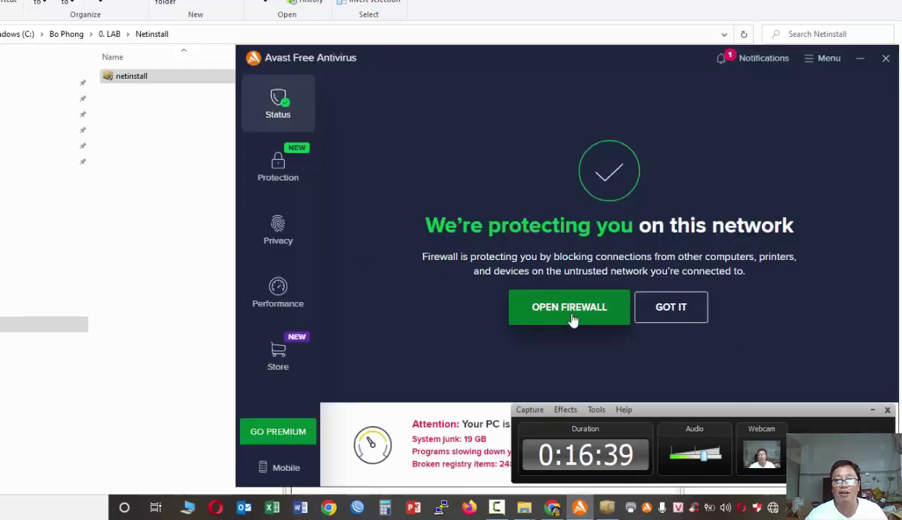
click(571, 316)
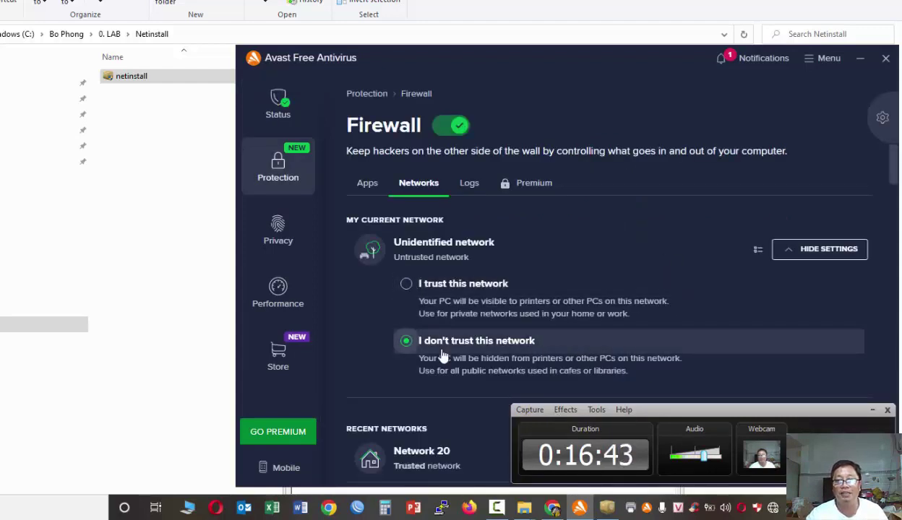
click(406, 285)
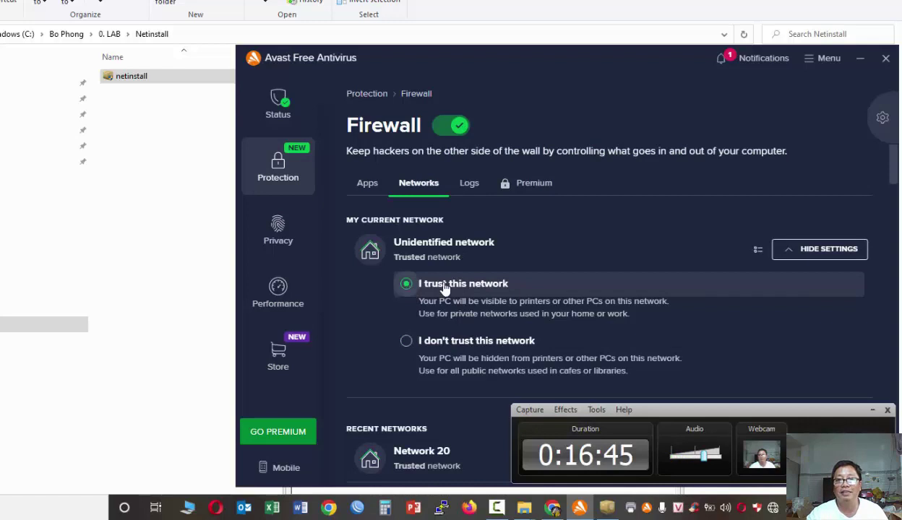
scroll(443, 286, down, 3)
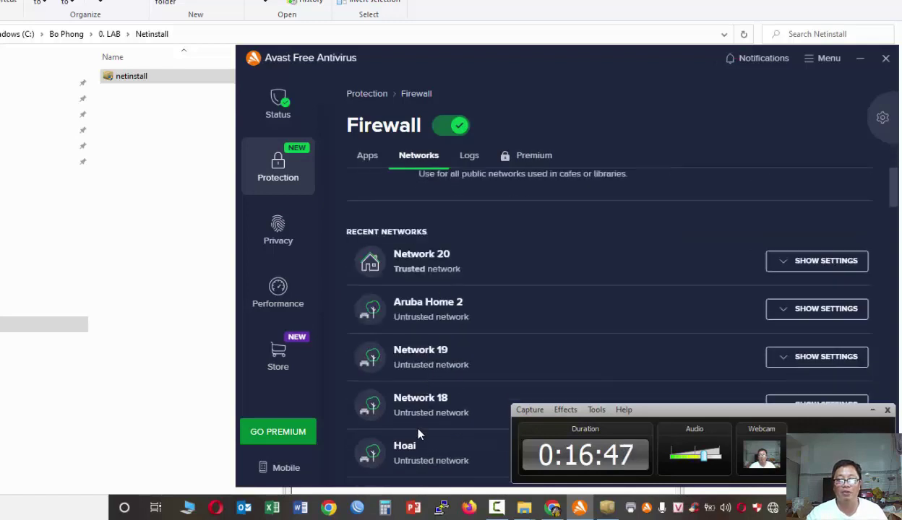
click(779, 316)
click(451, 344)
scroll(477, 345, down, 2)
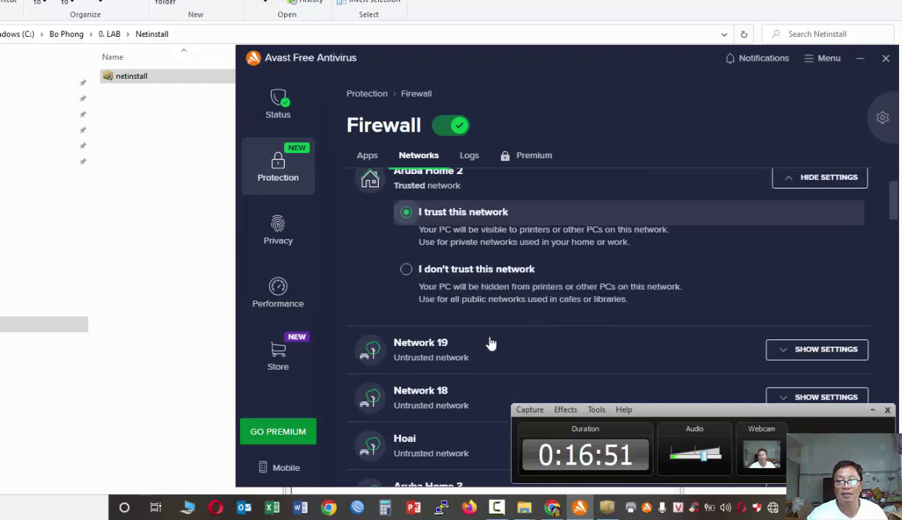
click(772, 352)
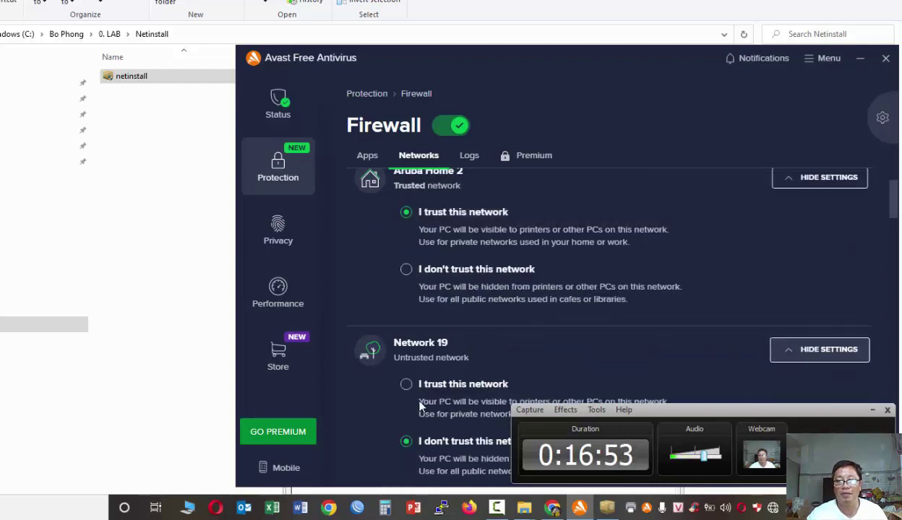
click(406, 383)
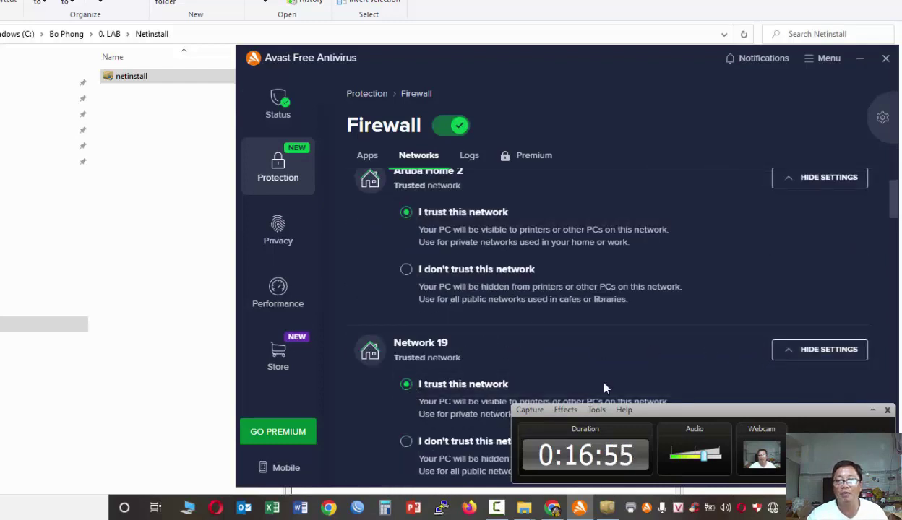
click(860, 59)
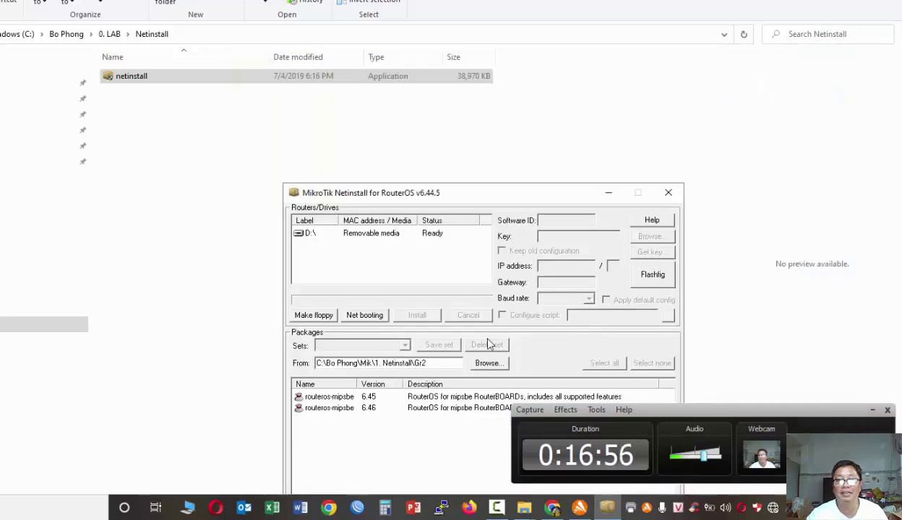
- Enable network booting in Netinstall and hide the Avast firewall window
click(357, 316)
click(361, 300)
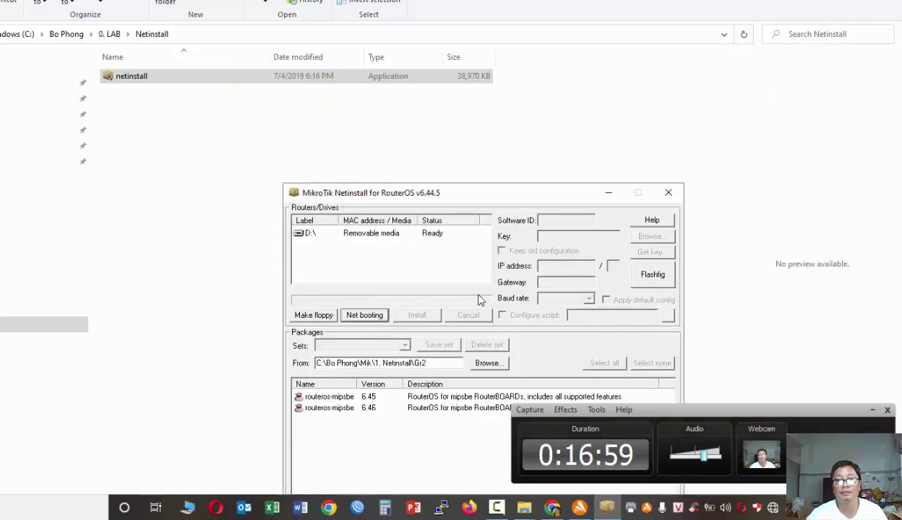
click(580, 508)
click(580, 508)
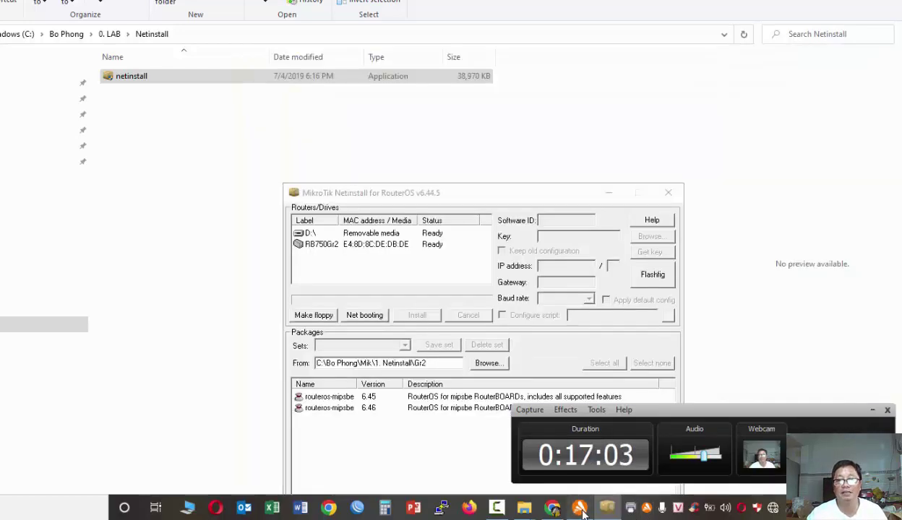
click(580, 508)
scroll(390, 229, up, 5)
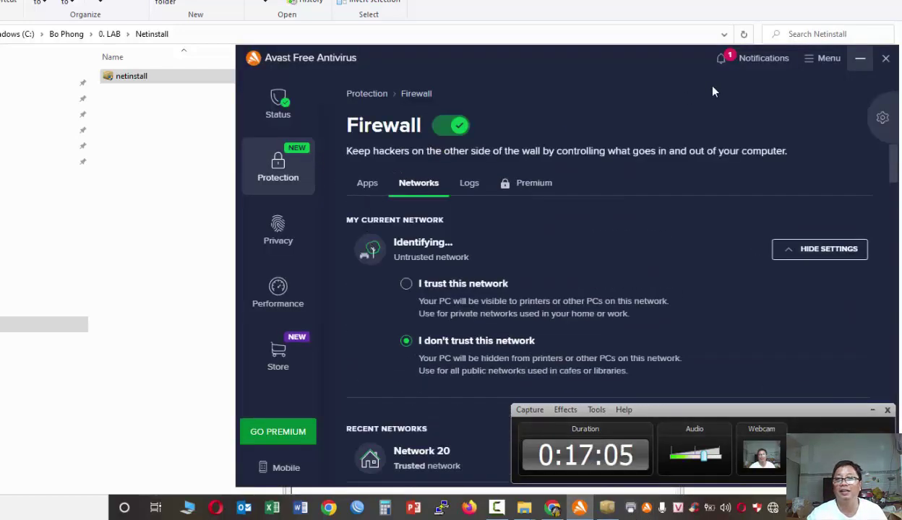
click(859, 60)
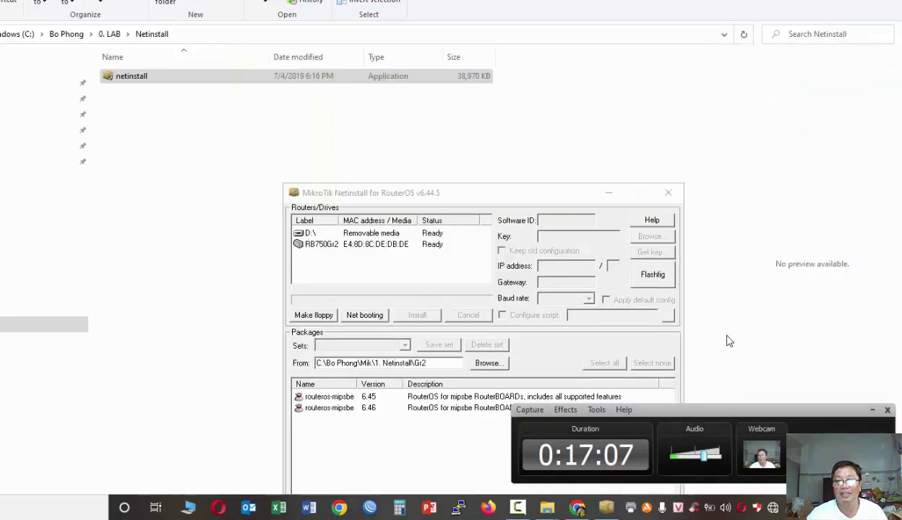
- Install routeros-mipsbe 6.46 from the Gr2 folder onto the RB750Gr2
click(322, 244)
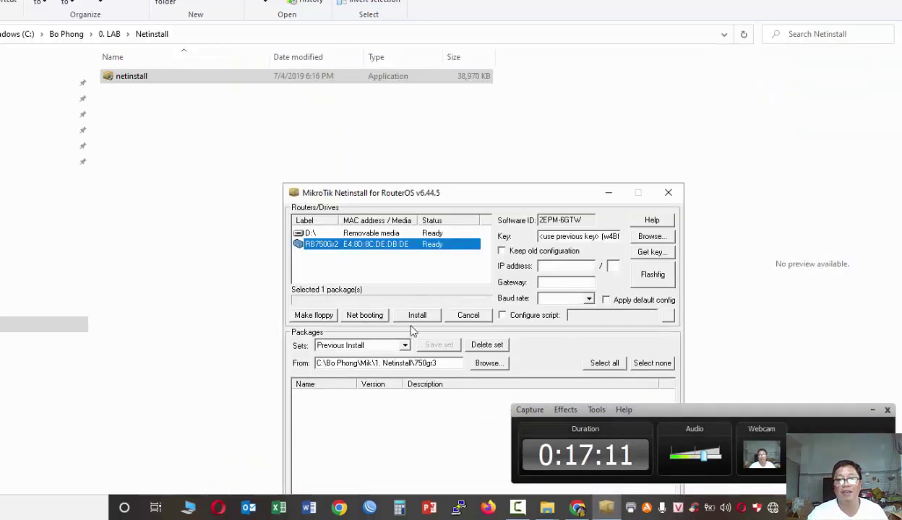
click(483, 363)
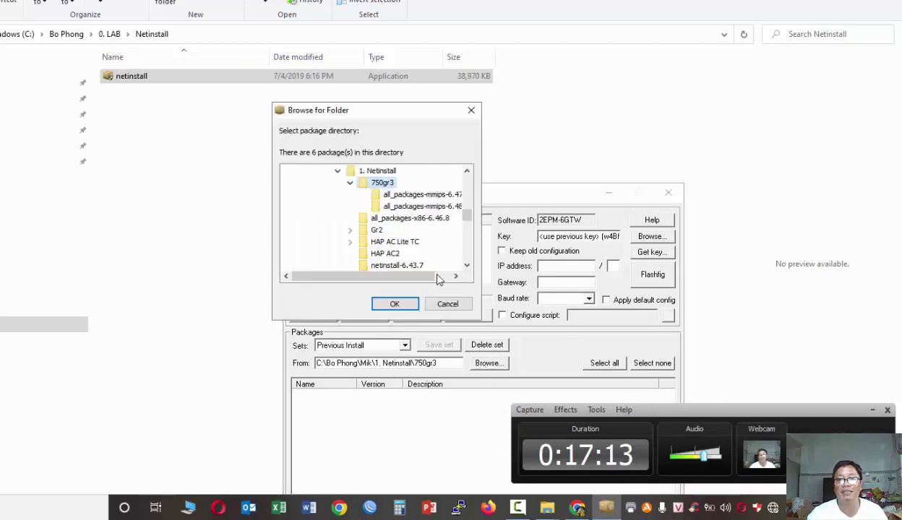
click(374, 231)
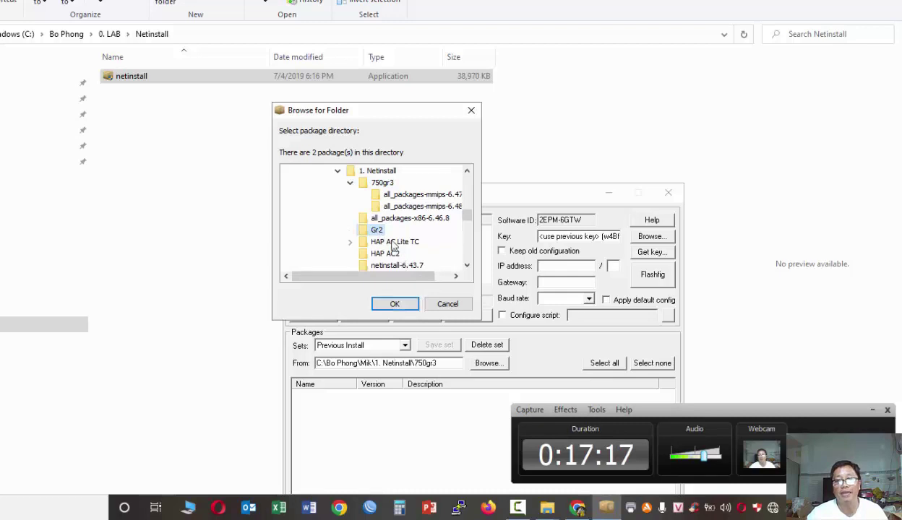
click(405, 304)
click(395, 304)
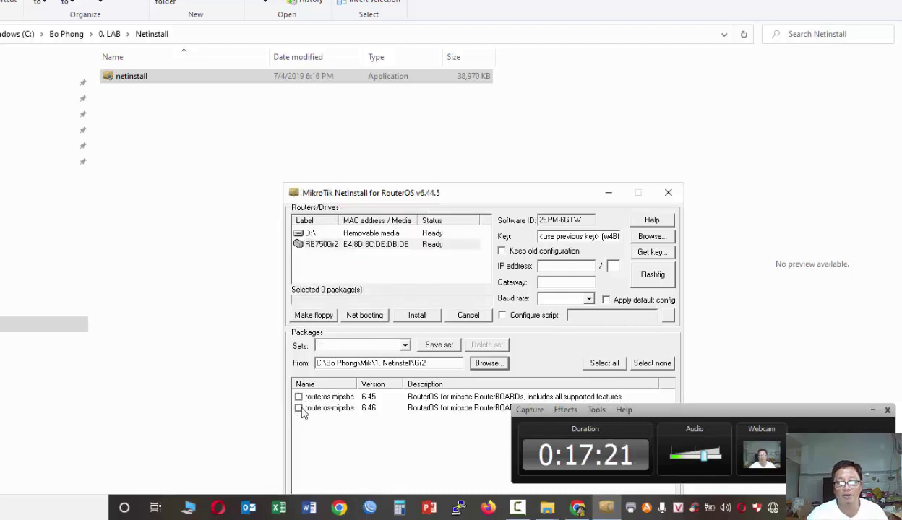
click(298, 408)
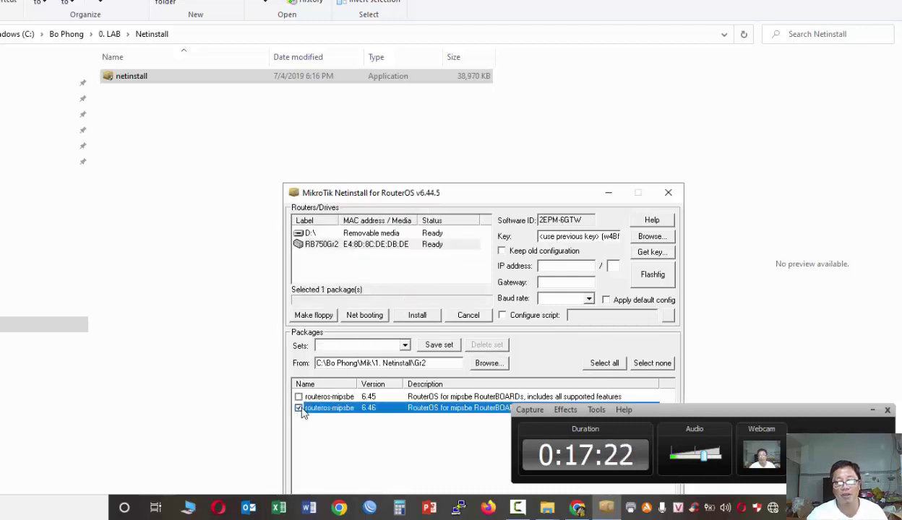
click(346, 245)
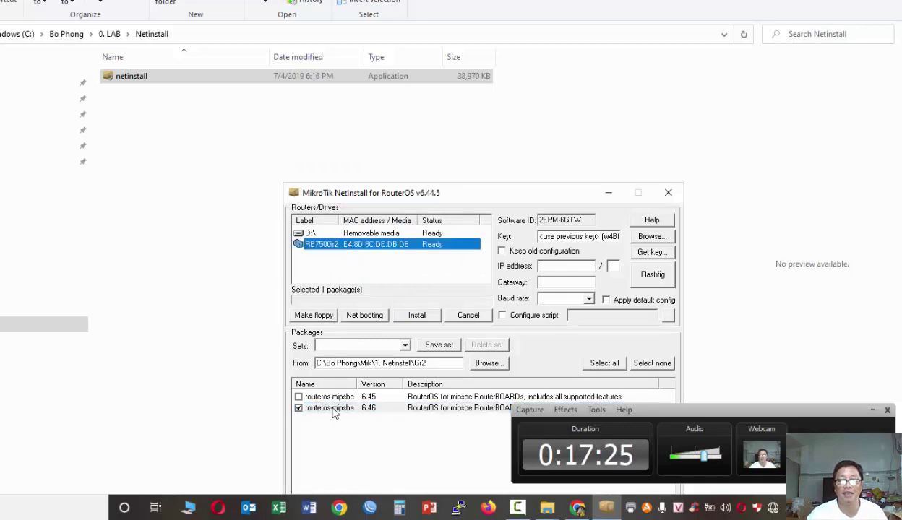
click(417, 316)
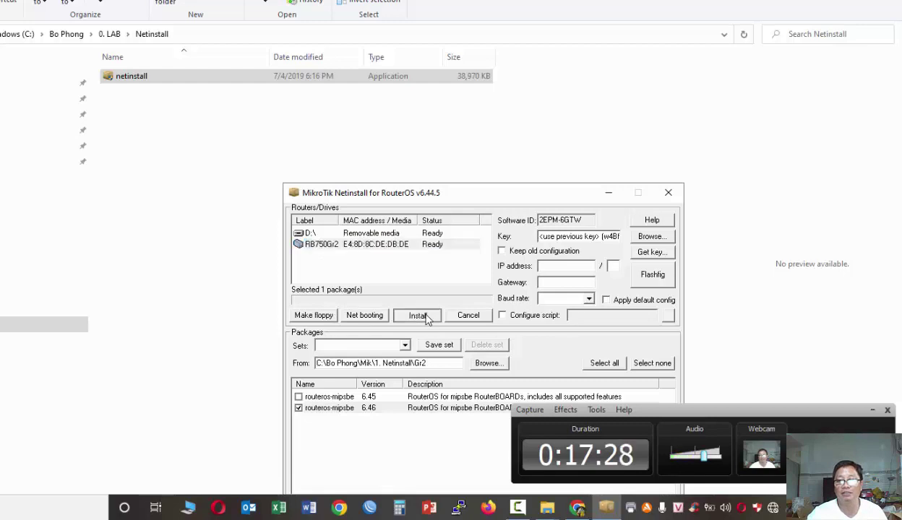
- Wait for the install to finish, then reselect the RB750Gr2 row to confirm status OK
click(873, 410)
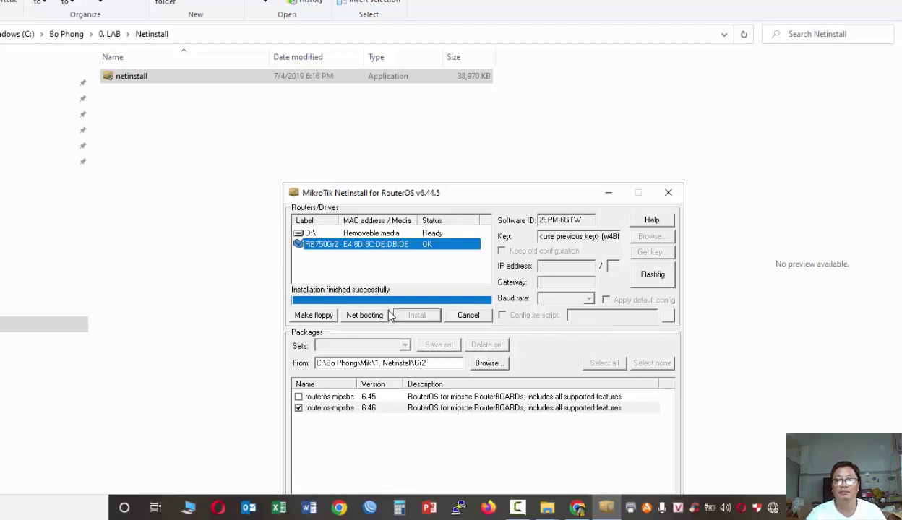
click(423, 282)
click(405, 246)
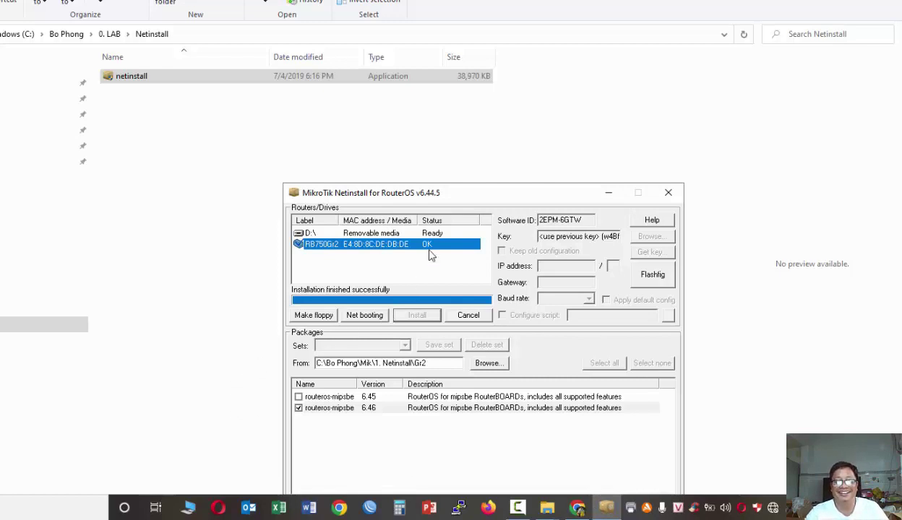
- Select the RB750Gr2 in WinBox's neighbor list and close Netinstall
click(607, 509)
click(611, 510)
click(372, 509)
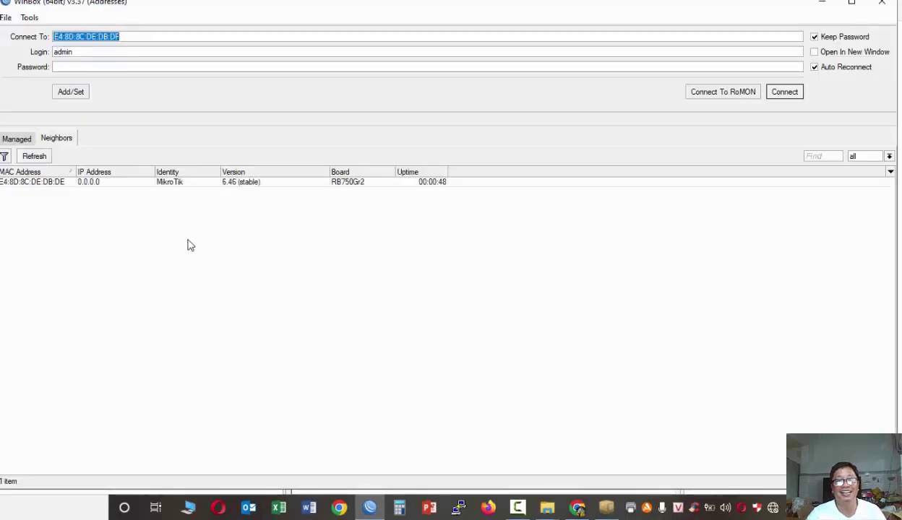
click(239, 180)
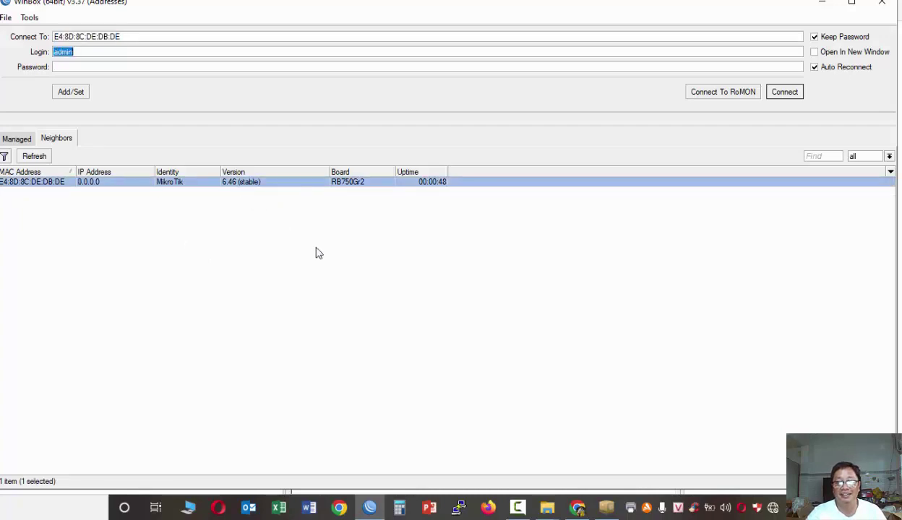
click(372, 511)
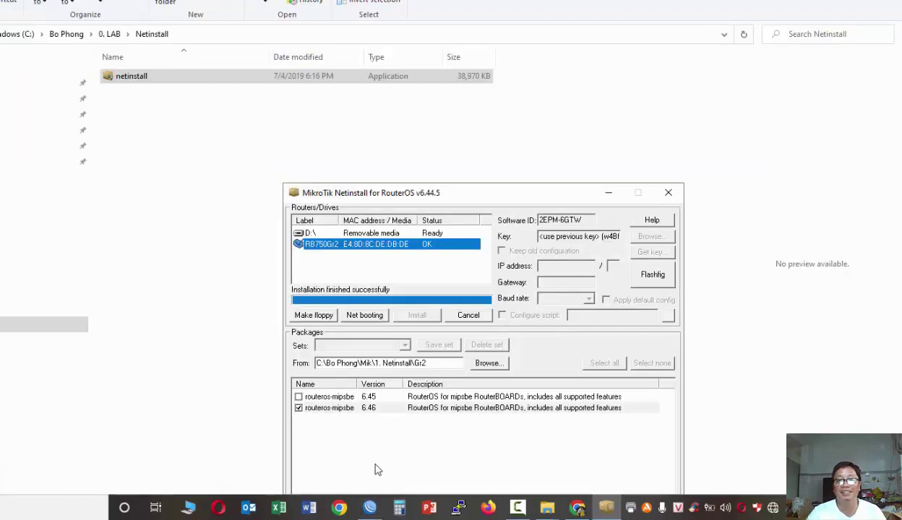
click(423, 244)
click(666, 194)
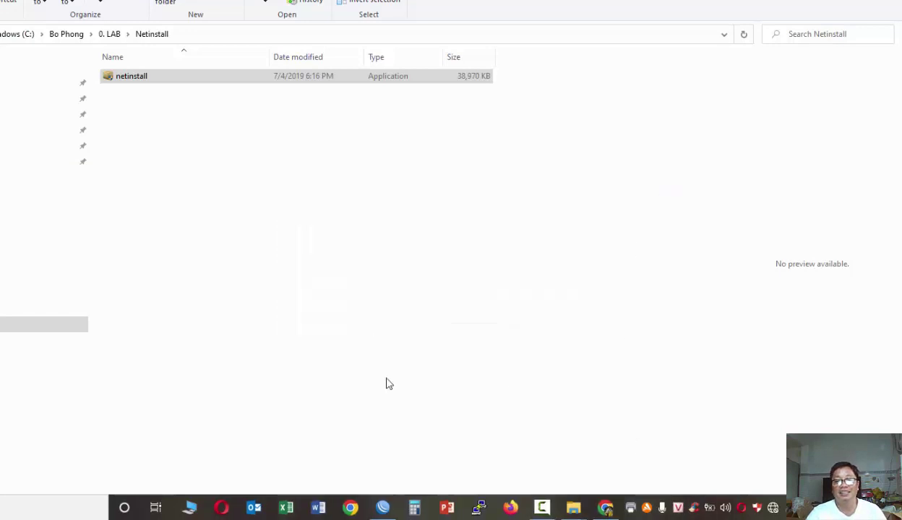
- Dismiss the compatibility warning and connect to E4:8D:8C:DE:DB:DE as admin with a blank password
click(383, 502)
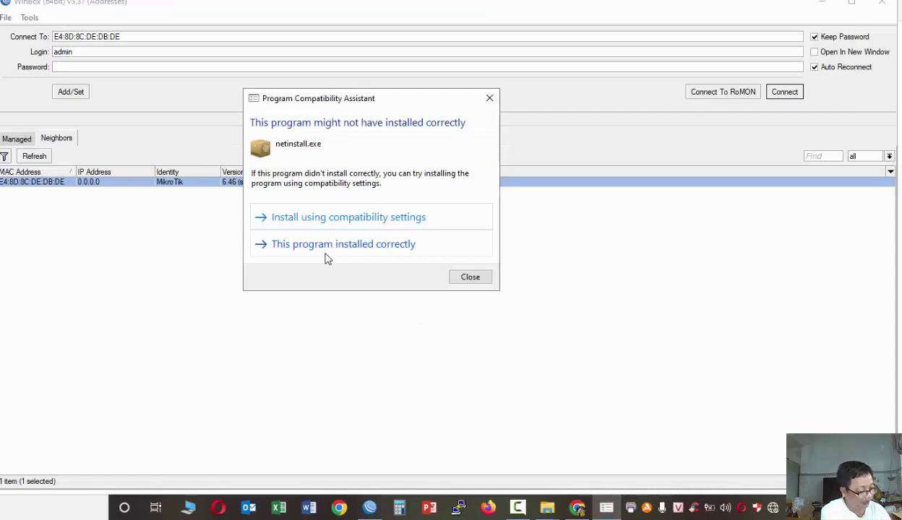
click(471, 279)
click(267, 281)
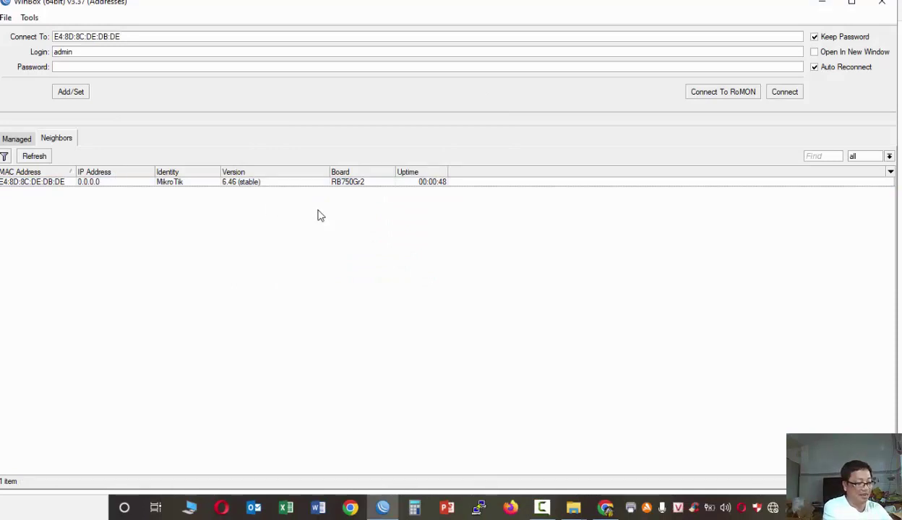
click(140, 68)
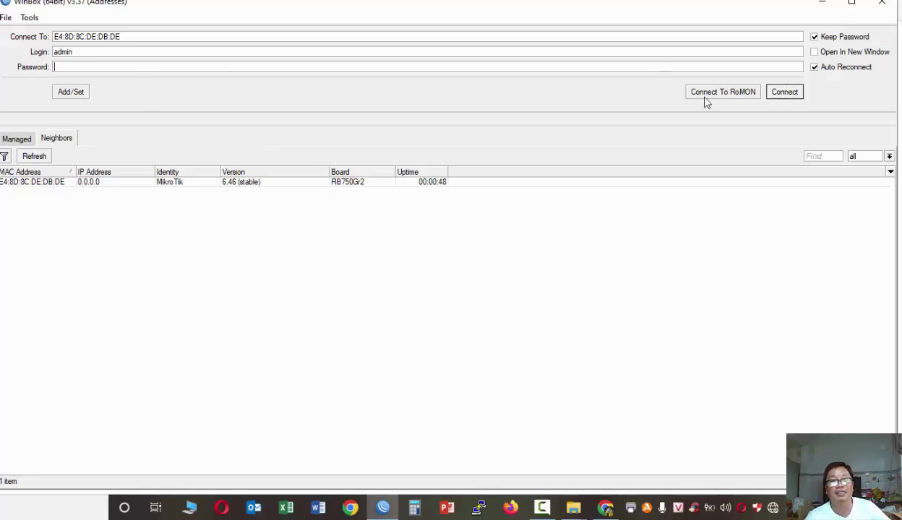
click(22, 184)
double_click(22, 184)
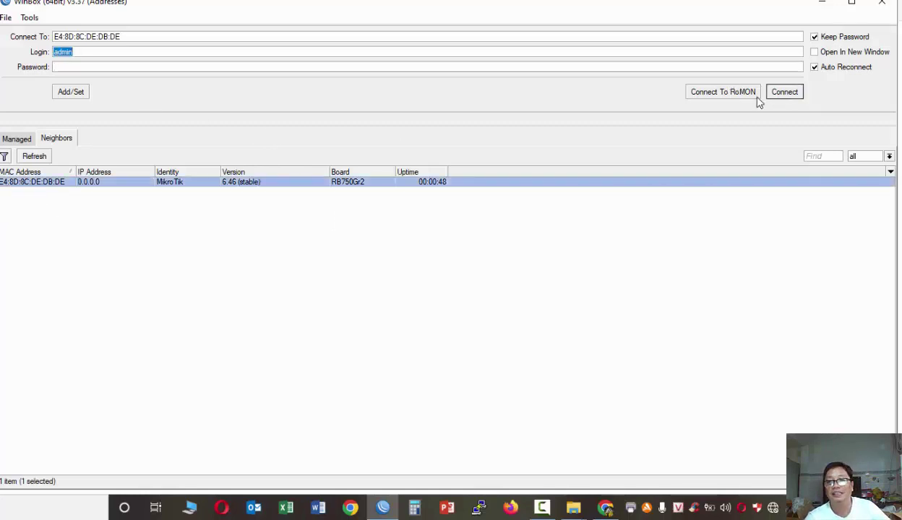
click(782, 94)
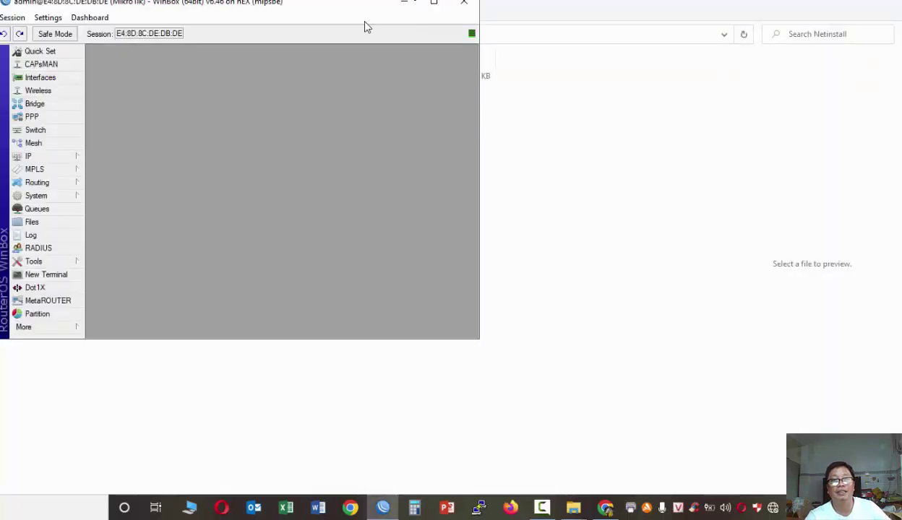
- Move the WinBox session window fully on screen and drag its edges to enlarge it
click(334, 17)
drag(334, 17, 341, 24)
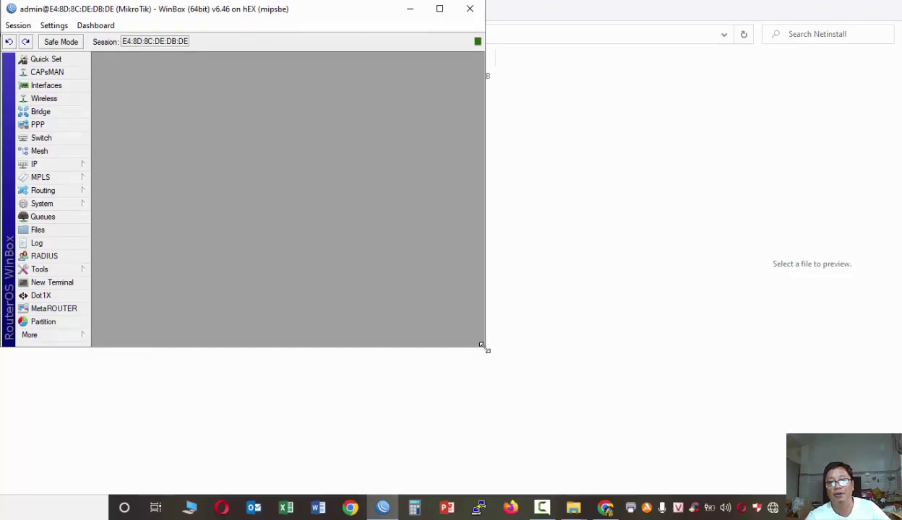
drag(486, 349, 896, 483)
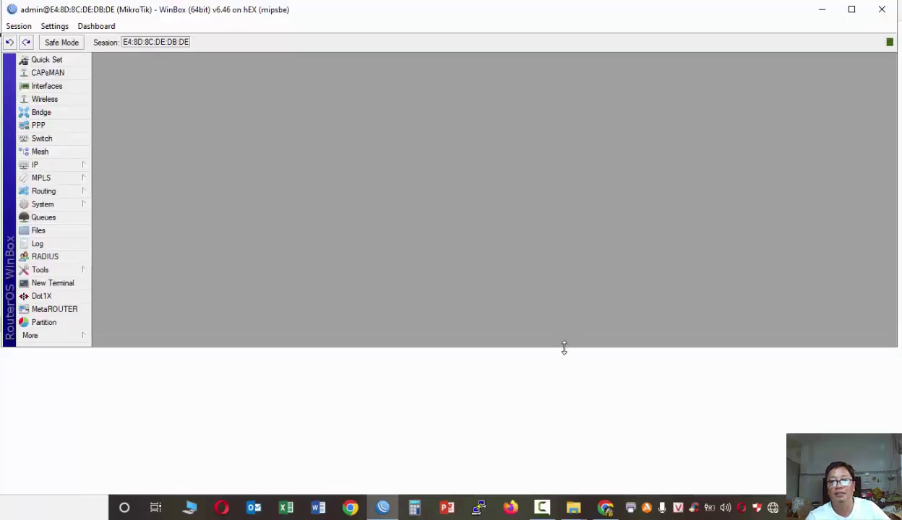
drag(564, 348, 575, 492)
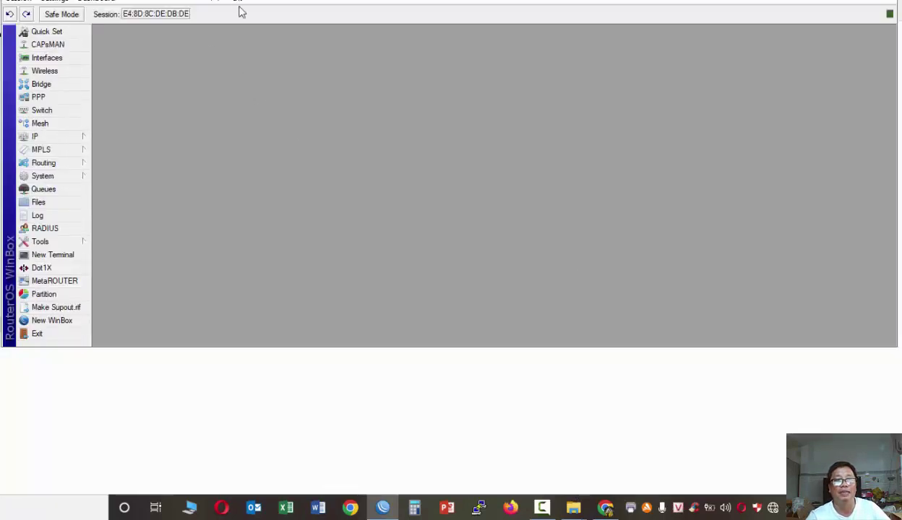
mouse_move(240, 11)
mouse_down()
mouse_move(243, 66)
mouse_move(238, 22)
mouse_up()
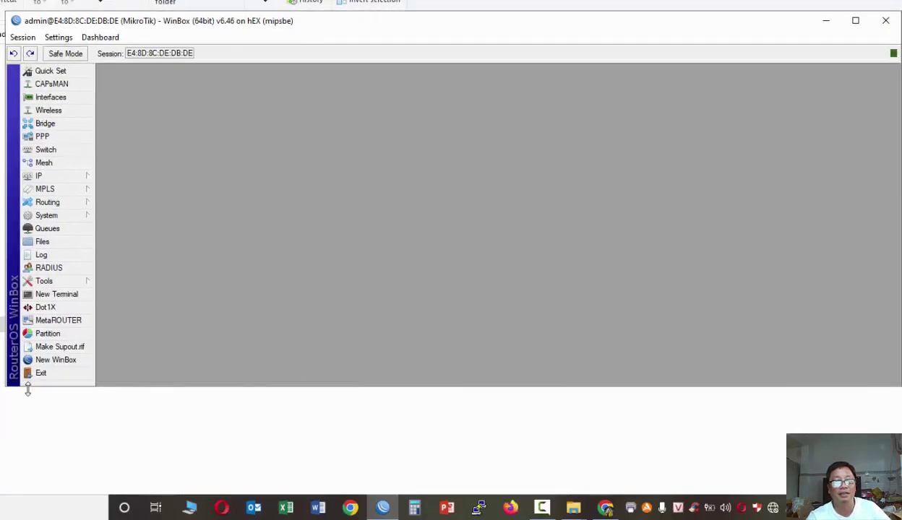
drag(4, 388, 2, 468)
mouse_move(171, 29)
mouse_down()
mouse_move(238, 24)
mouse_move(184, 21)
mouse_up()
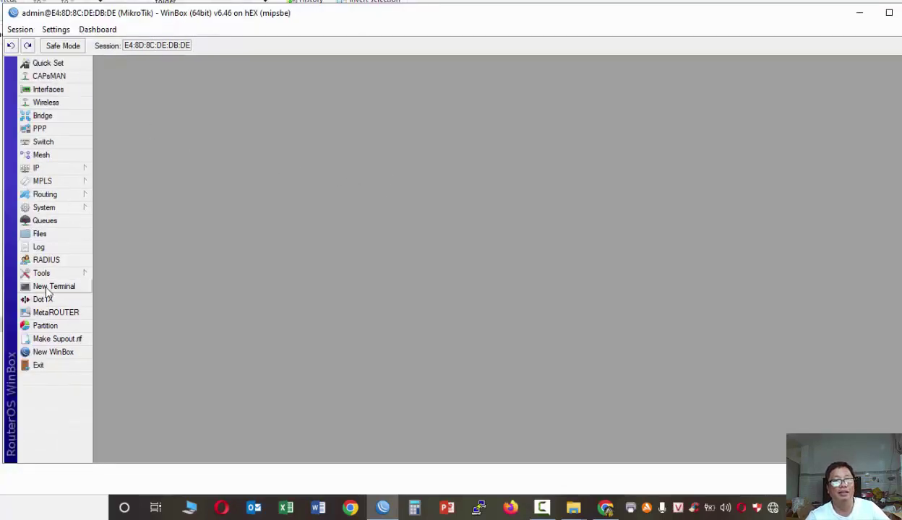
- Reset the hEX configuration with default settings kept, and confirm the reboot
click(52, 209)
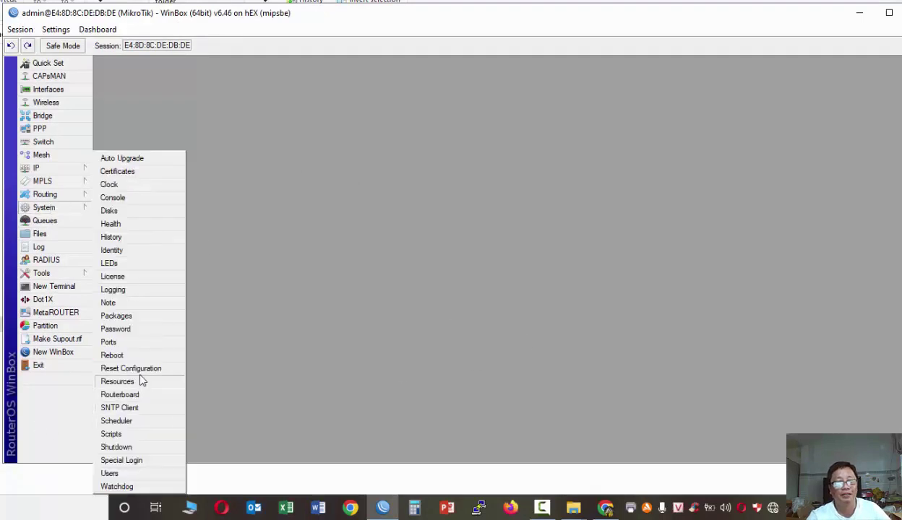
click(138, 367)
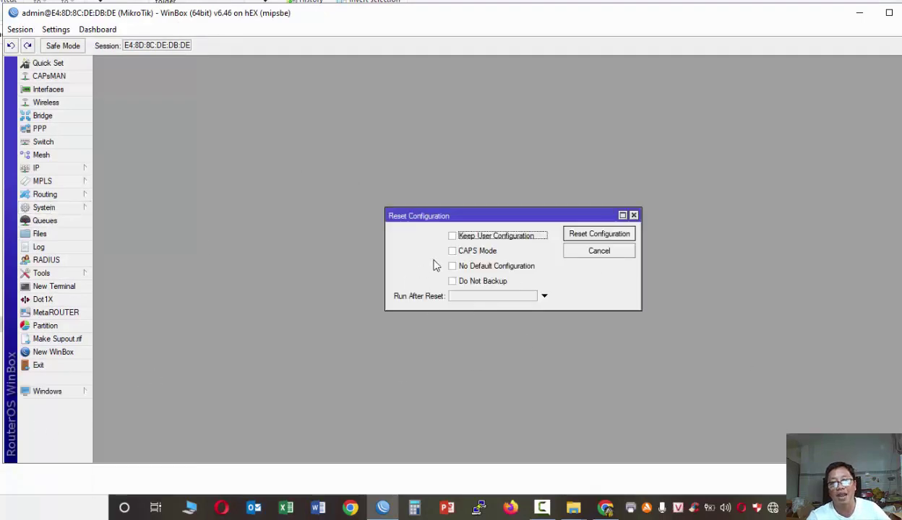
click(599, 235)
click(526, 253)
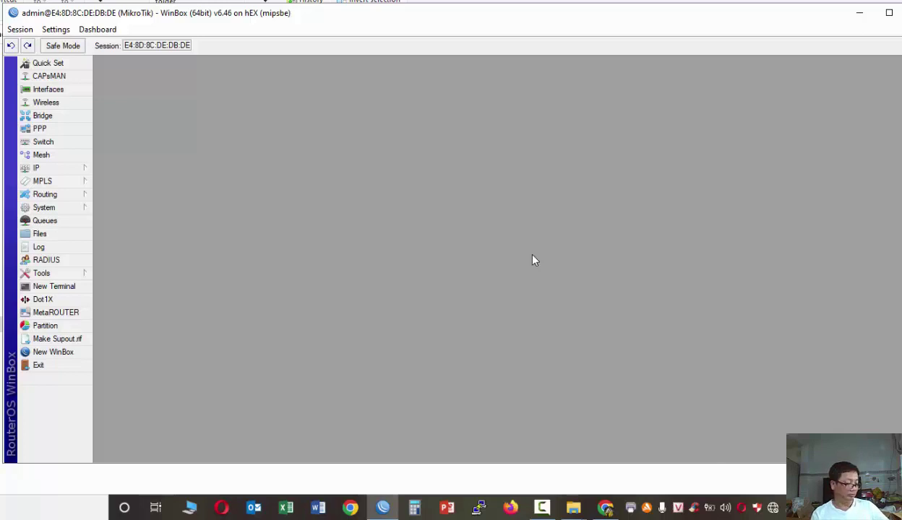
- Switch from the Netinstall folder back to WinBox and reconnect to the rebooted hEX router
click(542, 507)
click(554, 510)
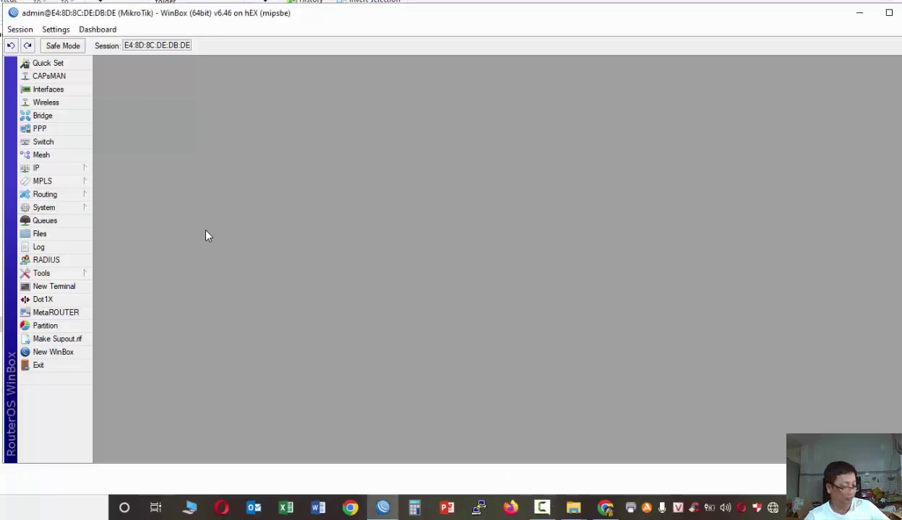
key(alt+Tab)
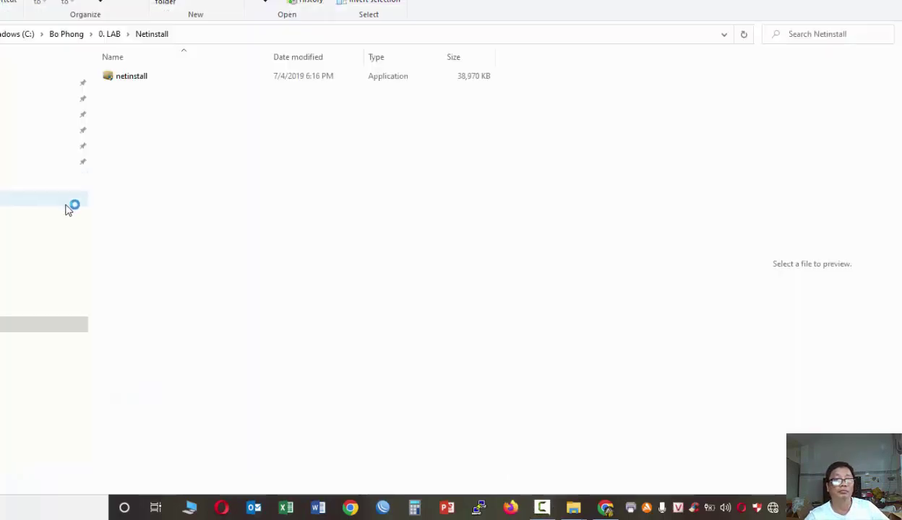
click(382, 505)
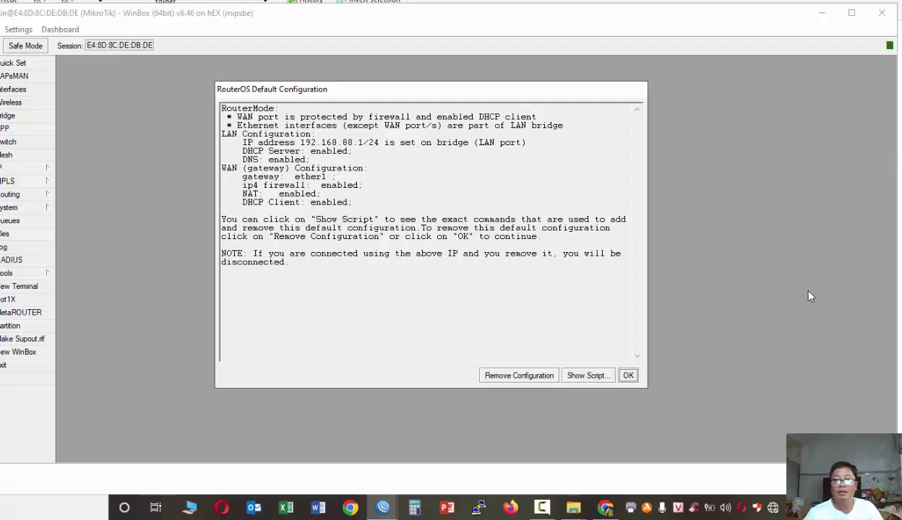
- Accept the default configuration, open Interfaces, and start then discard a new PPPoE Client
click(628, 376)
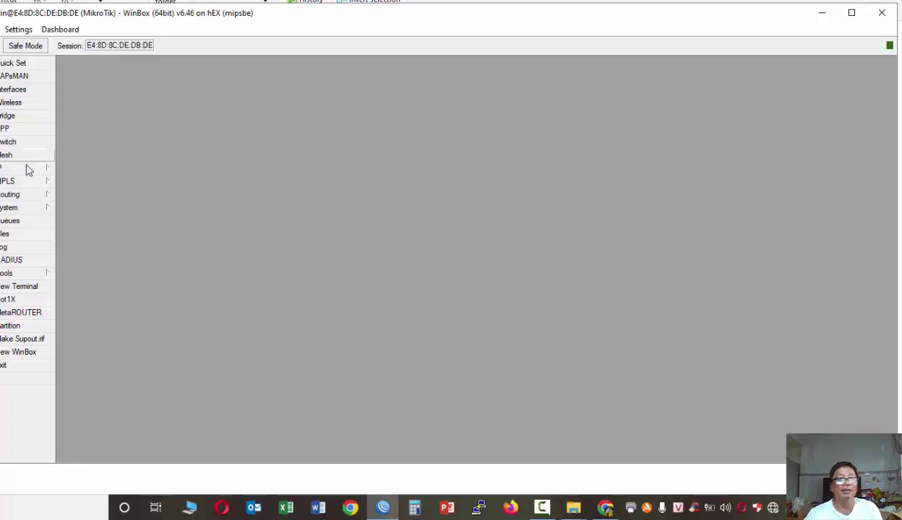
click(15, 89)
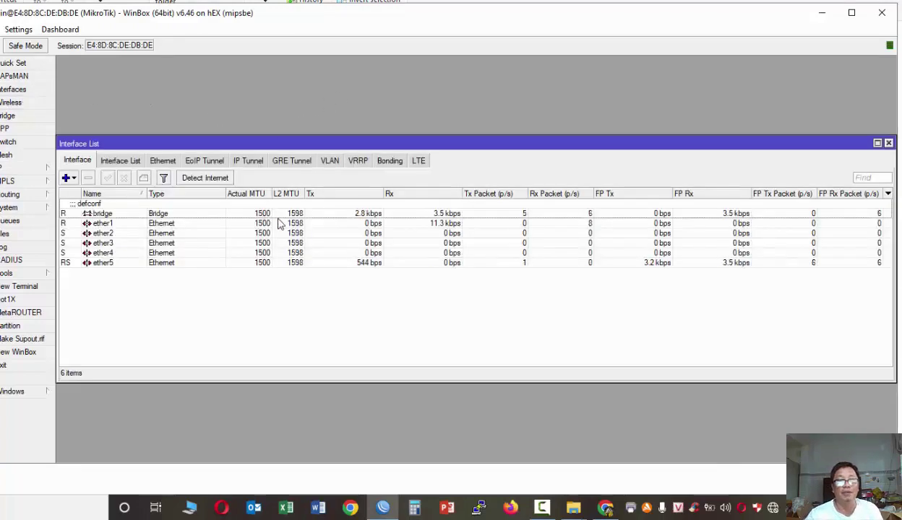
click(69, 178)
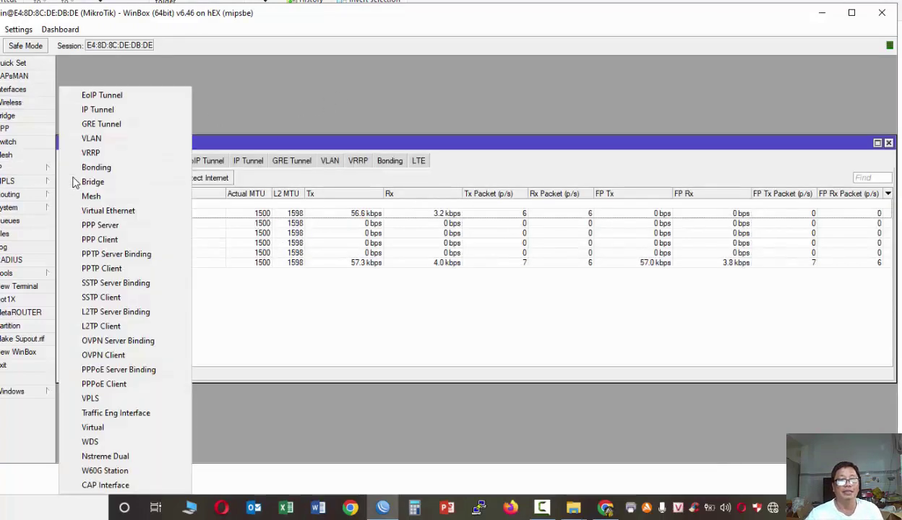
click(101, 385)
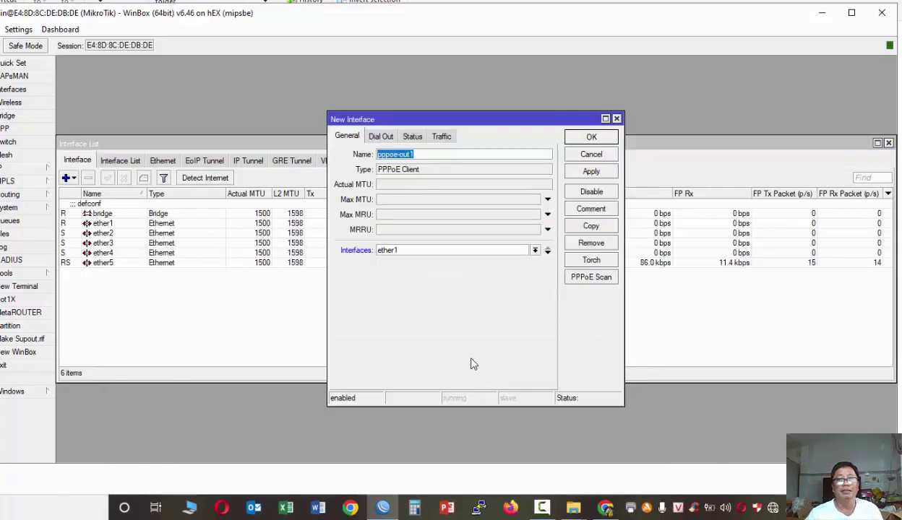
click(601, 157)
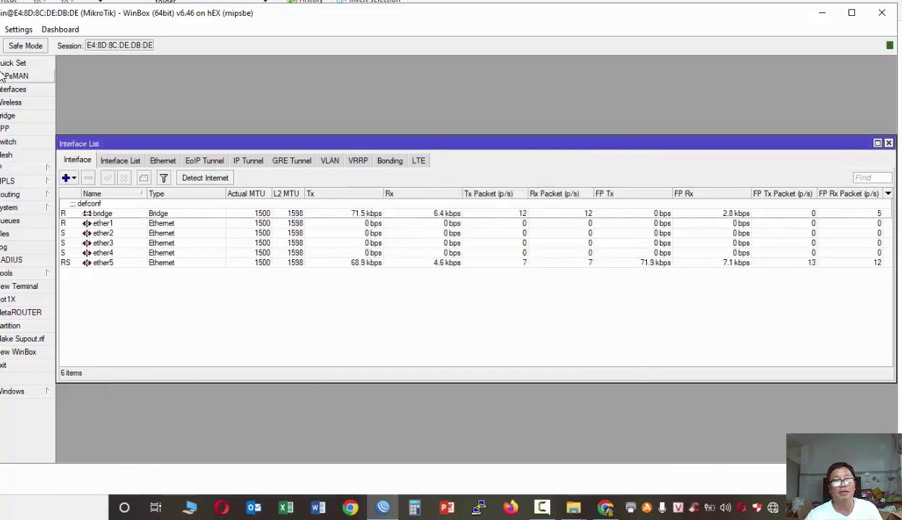
- Try PPPoE in Quick Set, close it unsaved, and move the Interface List window up
click(6, 65)
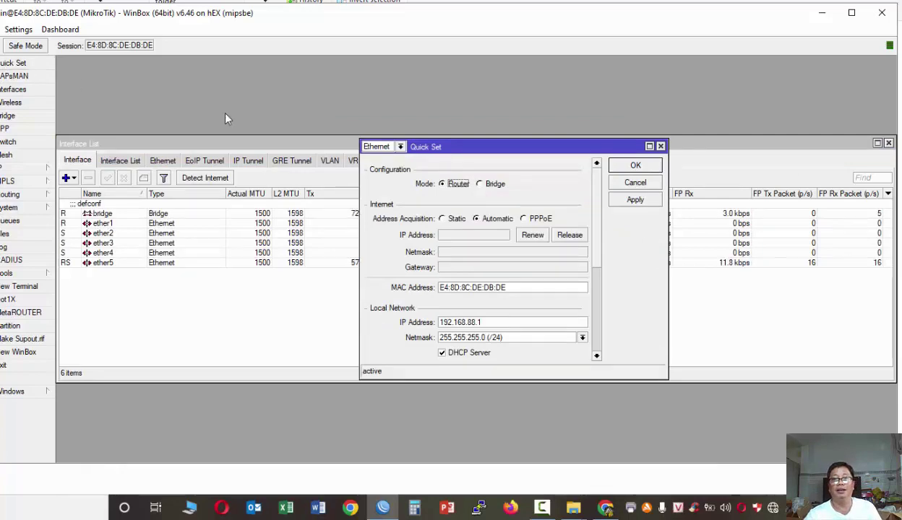
click(524, 219)
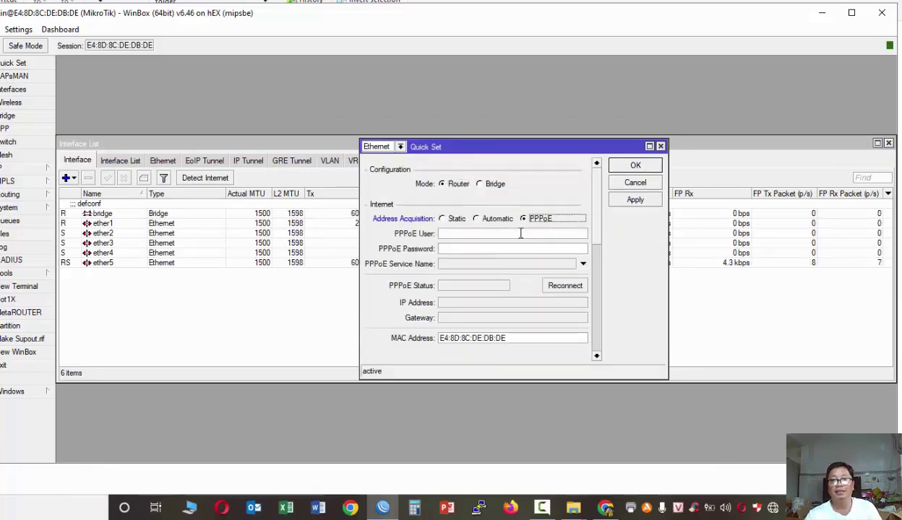
click(635, 182)
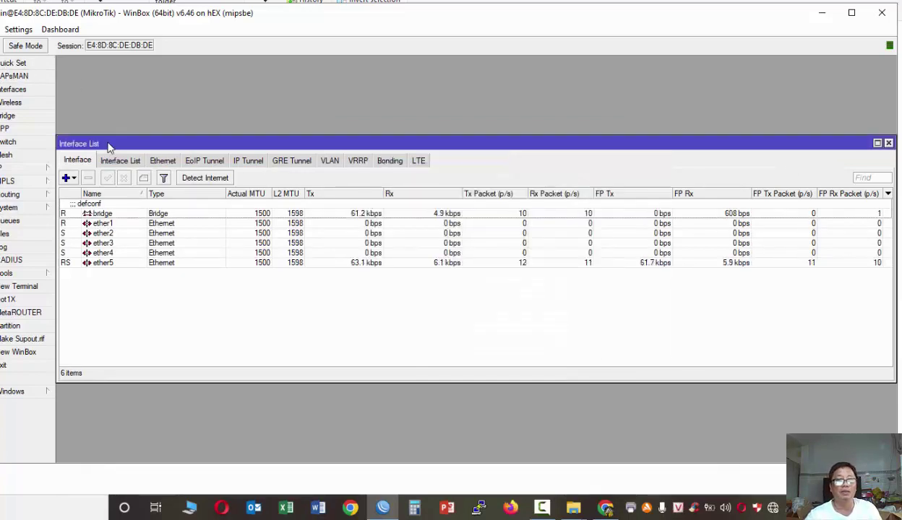
drag(110, 143, 109, 56)
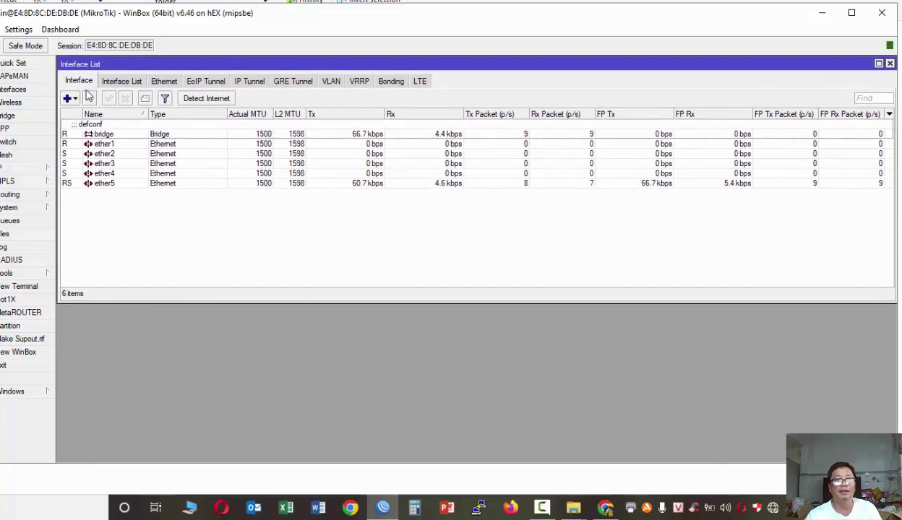
- Create PPPoE client pppoe-out1 with the ISP username and password, apply, and verify it connected
click(75, 99)
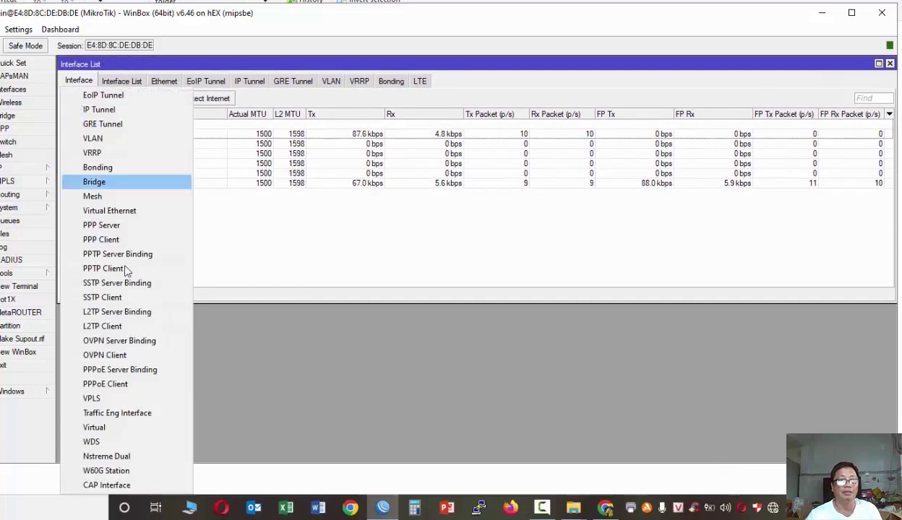
click(114, 385)
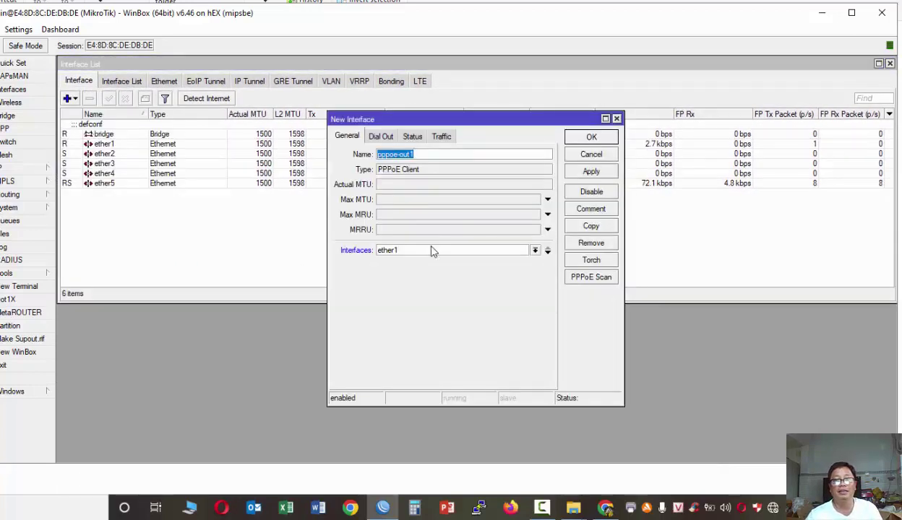
click(380, 136)
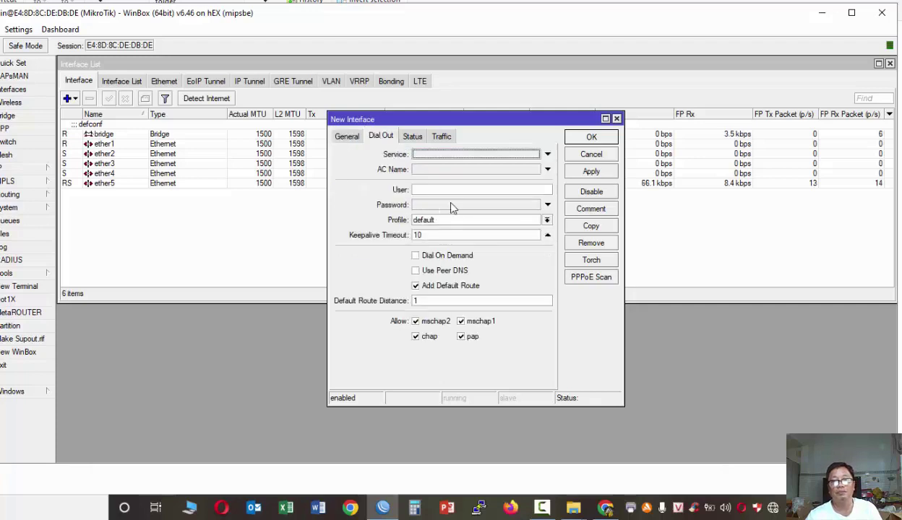
click(461, 190)
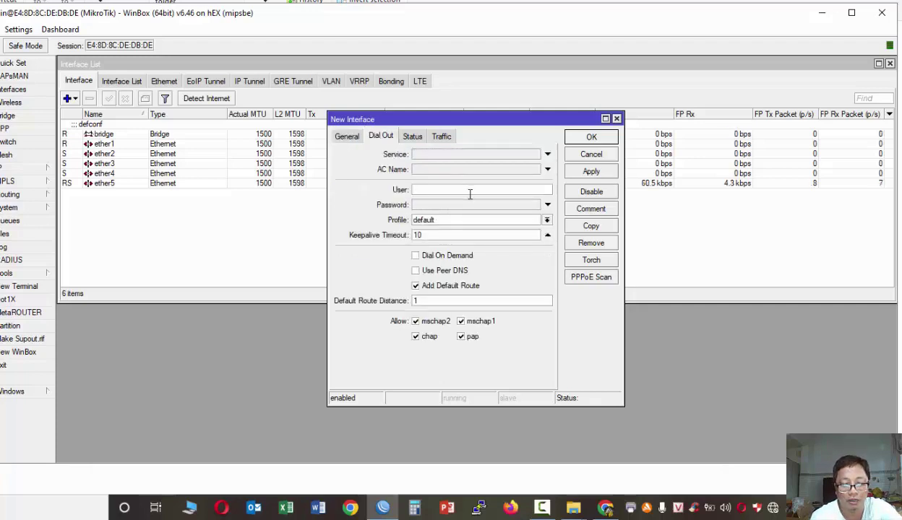
text(VNPT)
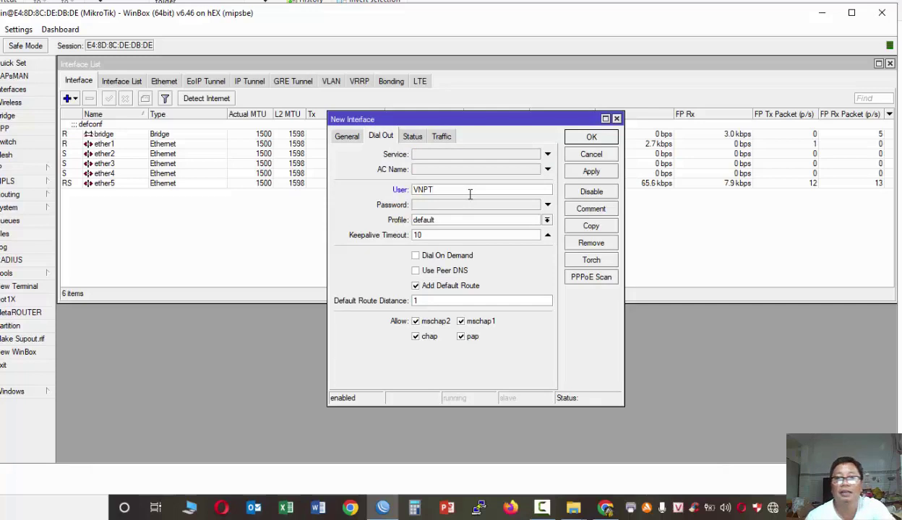
click(466, 204)
text(*)
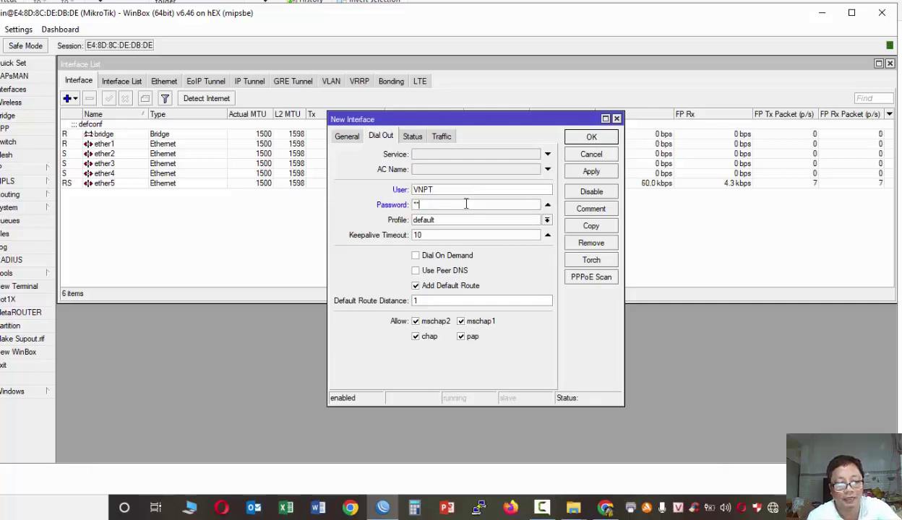
text(*)
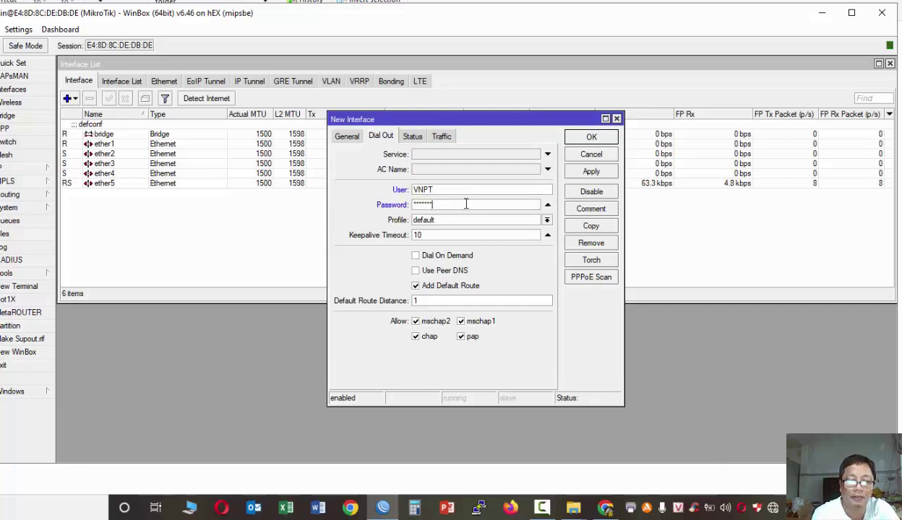
click(591, 171)
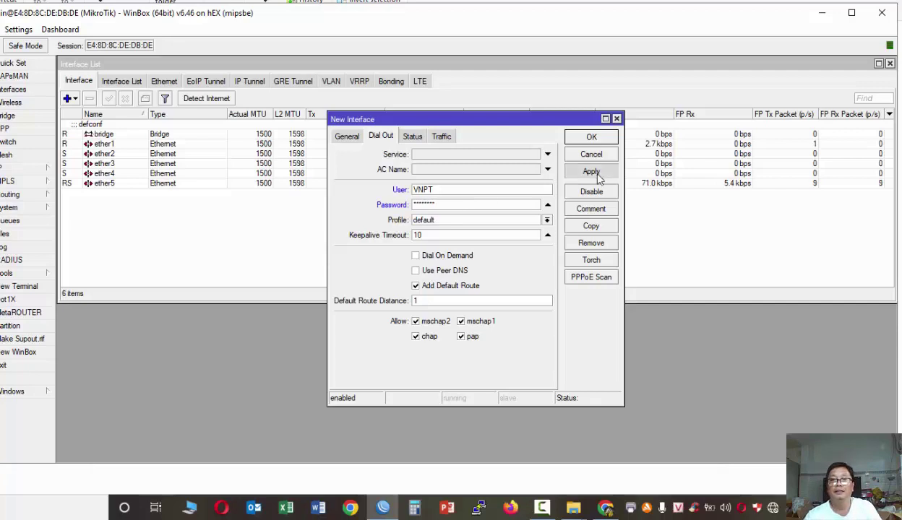
click(411, 136)
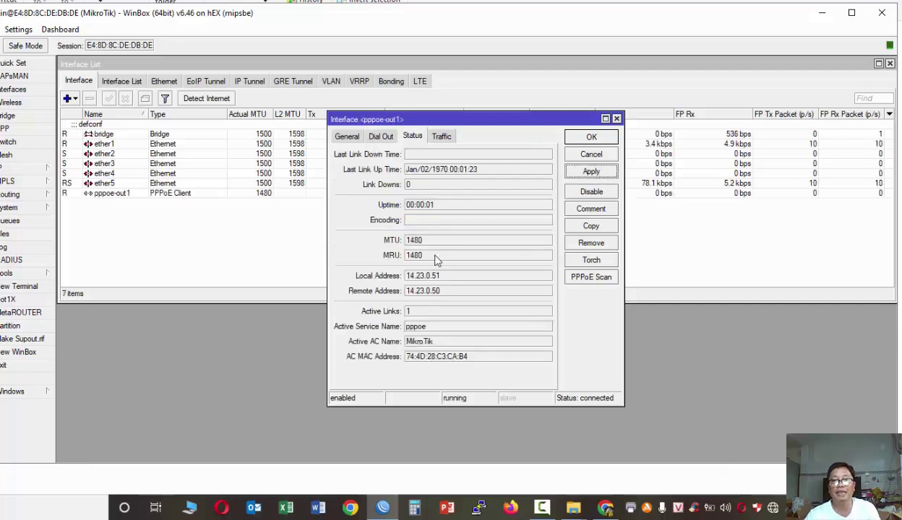
click(593, 138)
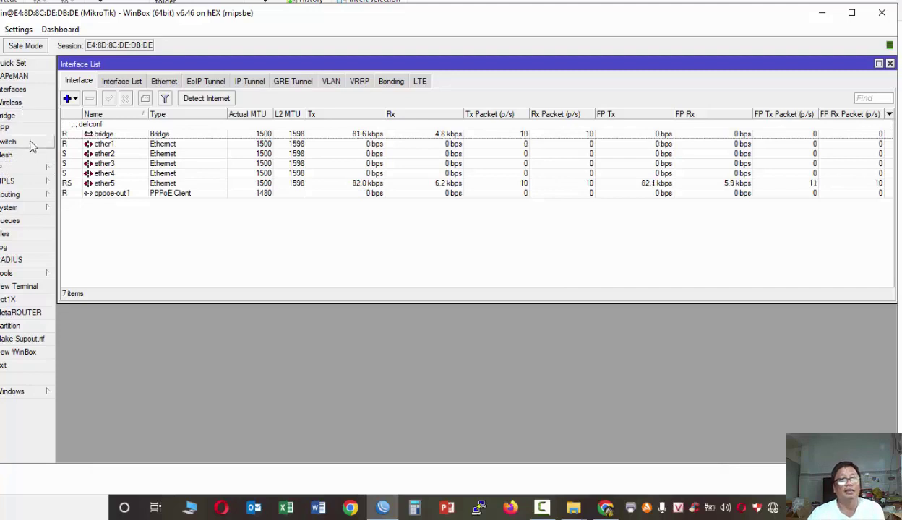
- Replace the DNS servers with 8.8.8.8 and 1.1.1.1 in IP > DNS and apply
click(21, 170)
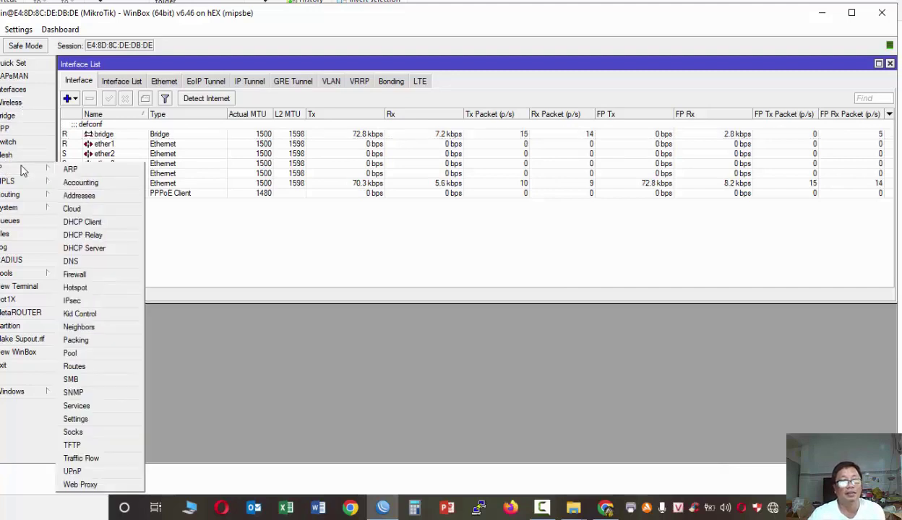
click(89, 263)
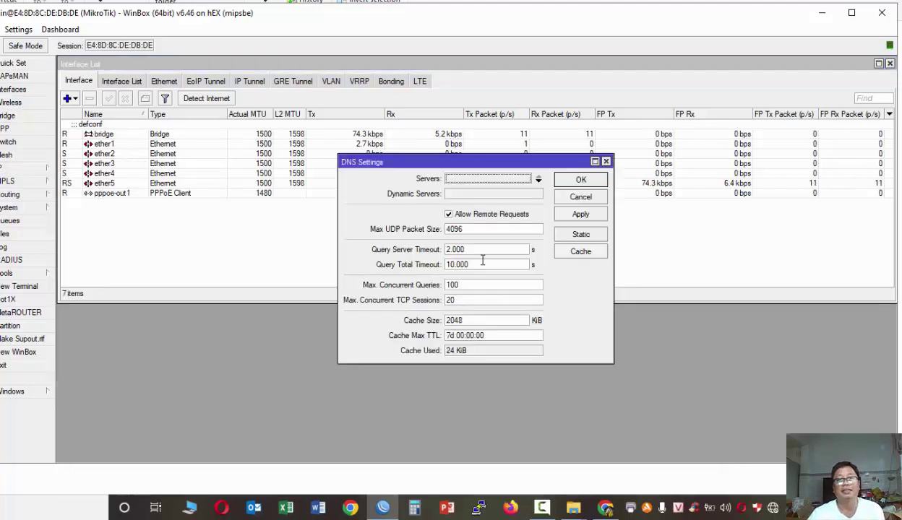
double_click(465, 180)
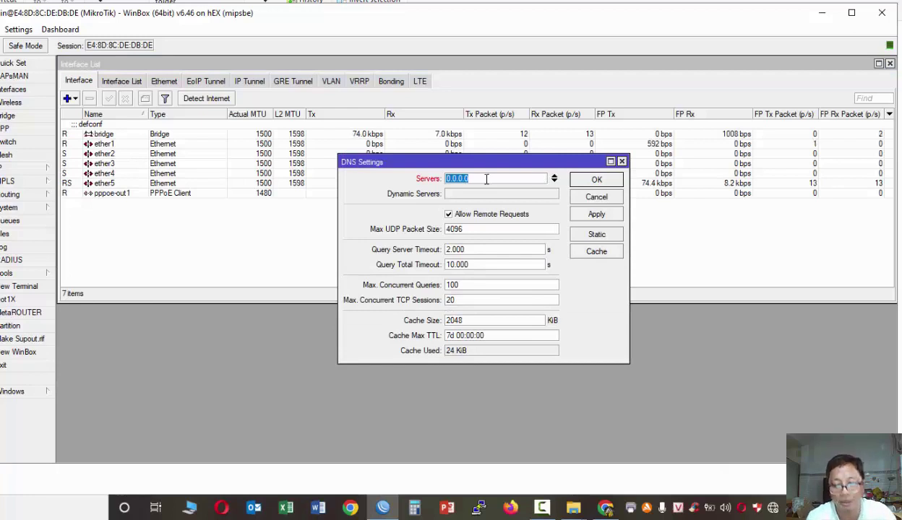
text(8.8.8.8)
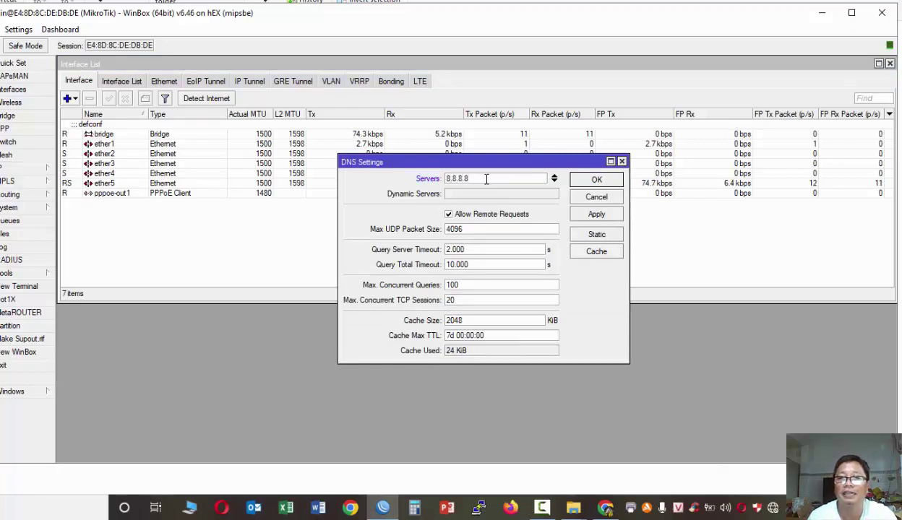
click(554, 181)
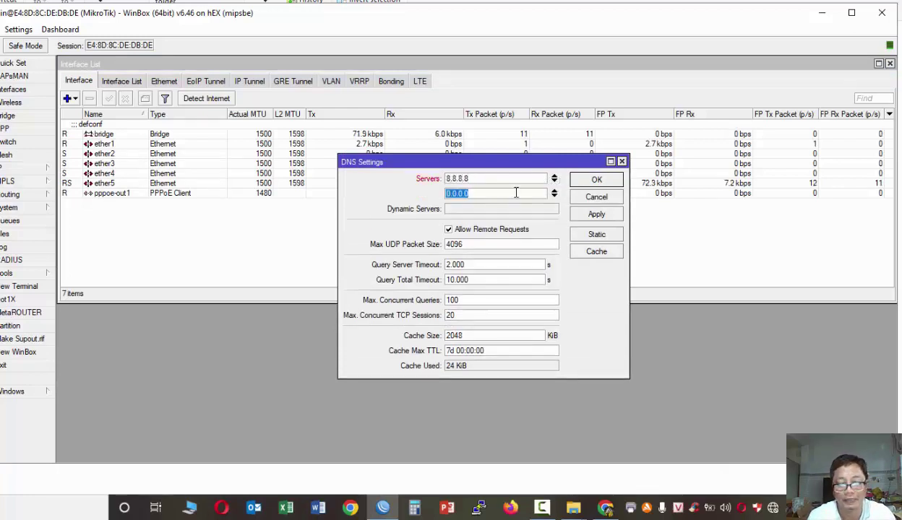
text(1.1.1.1)
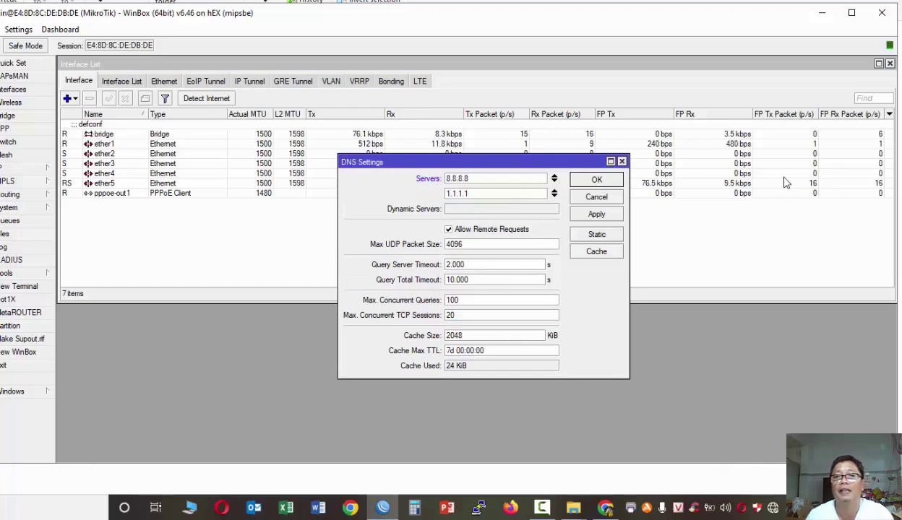
click(614, 215)
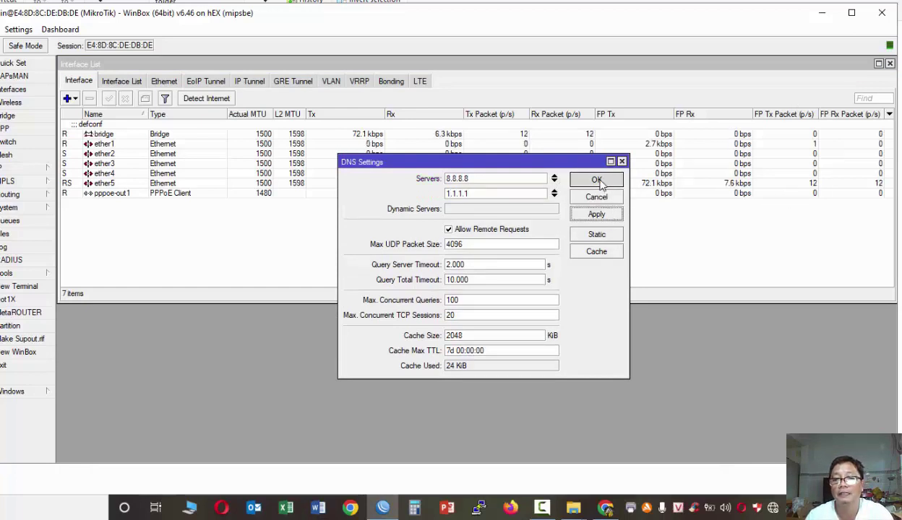
click(596, 180)
key(super)
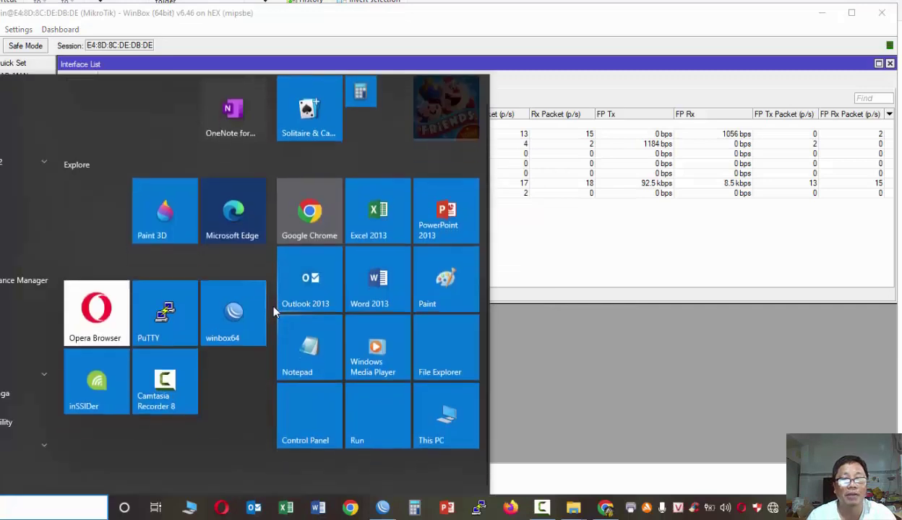
- Note the intended router password in a new Notepad window, then minimise Notepad unsaved
click(312, 358)
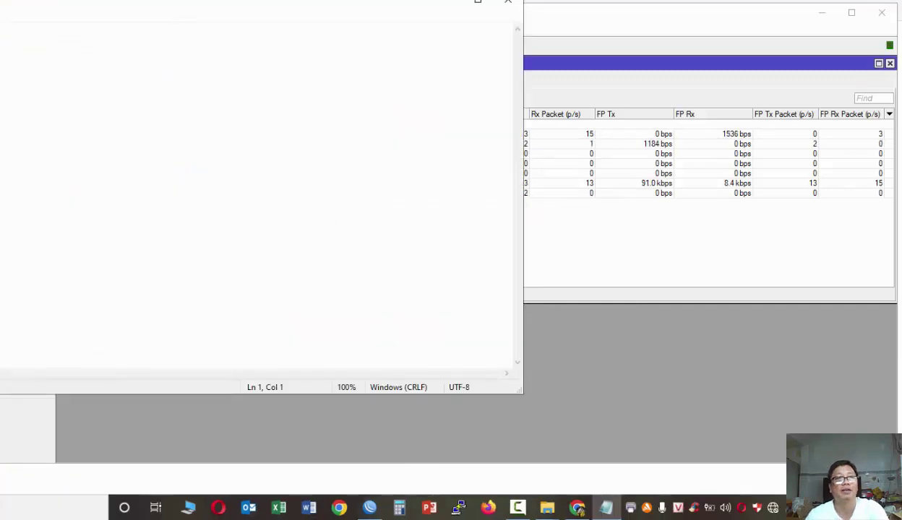
drag(43, 3, 425, 70)
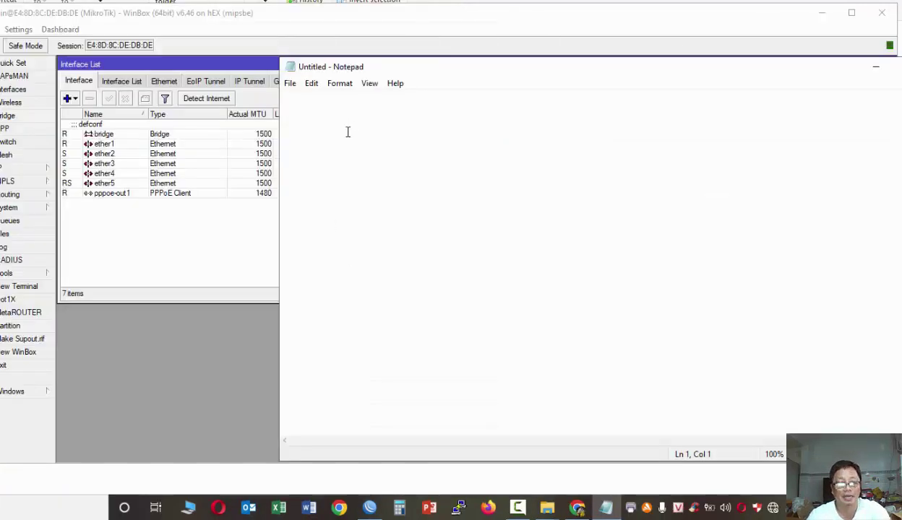
text(1)
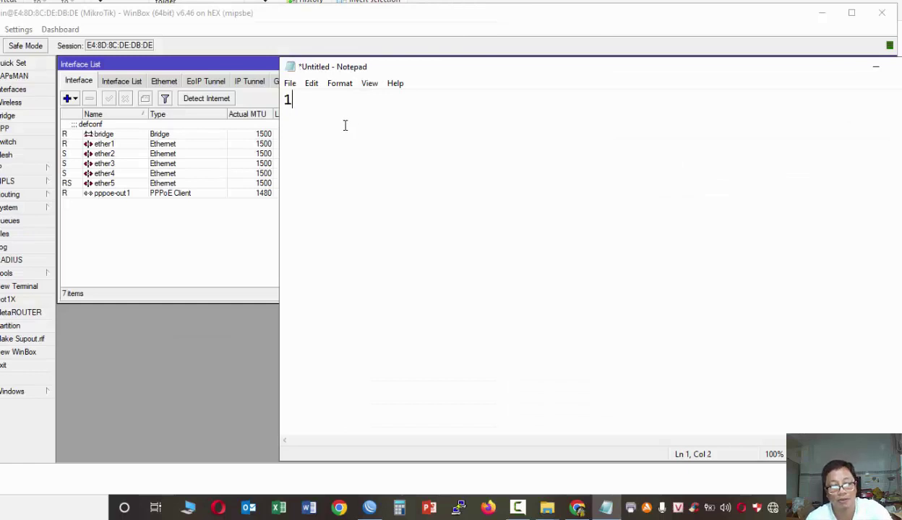
text(23456)
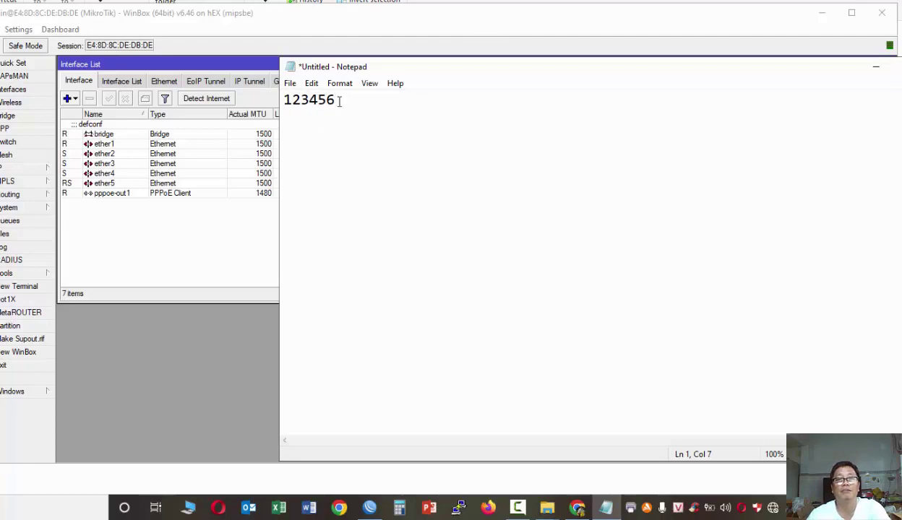
drag(339, 100, 268, 108)
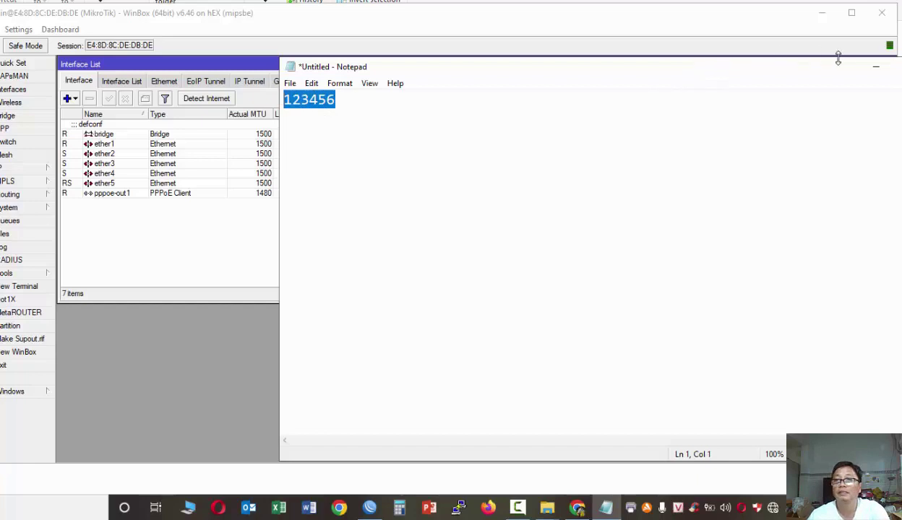
drag(698, 69, 682, 76)
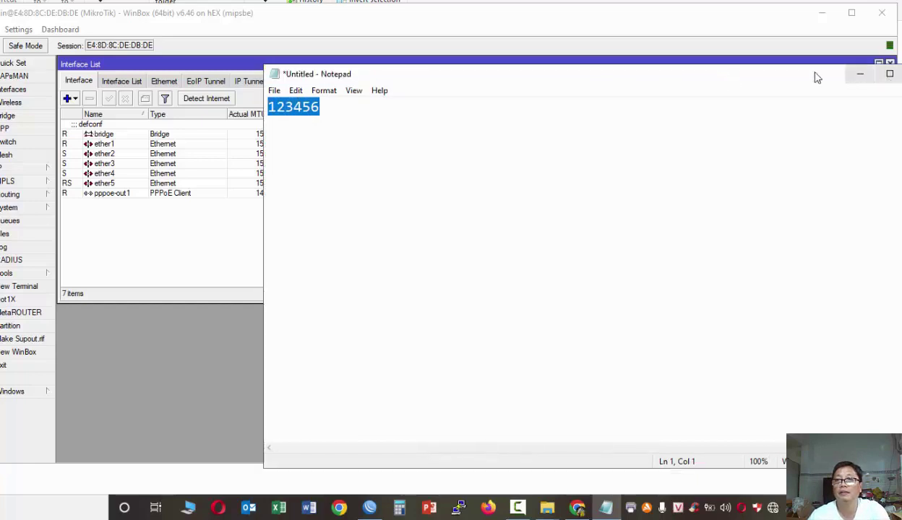
drag(815, 76, 761, 77)
click(867, 75)
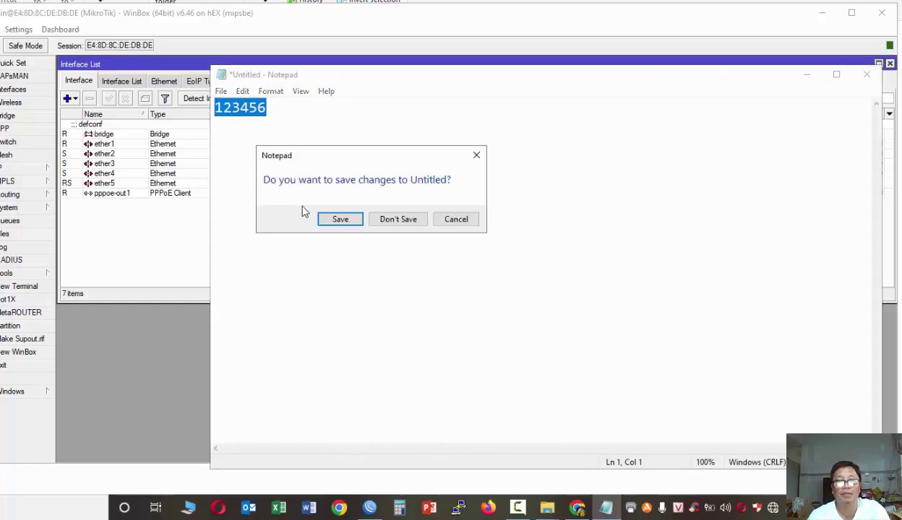
click(451, 220)
click(801, 75)
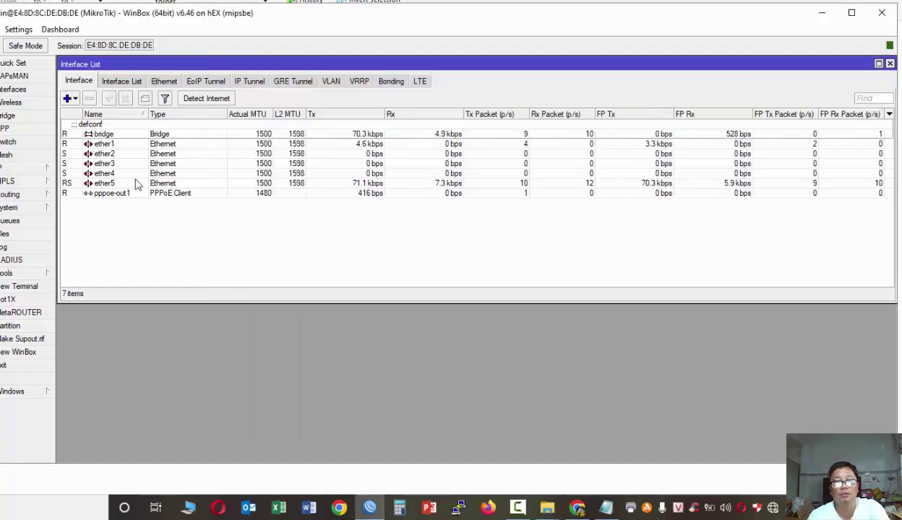
- Enter the new admin password in System > Password and apply the change
click(12, 209)
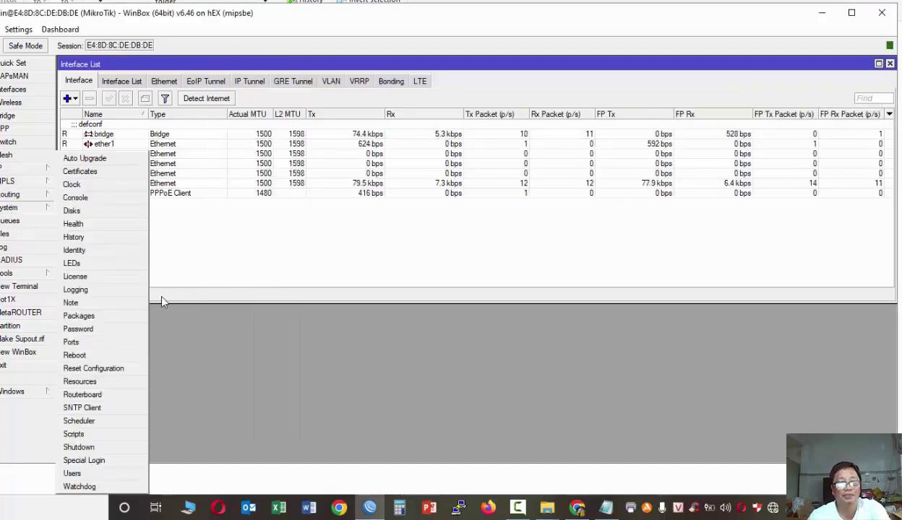
click(78, 333)
click(478, 280)
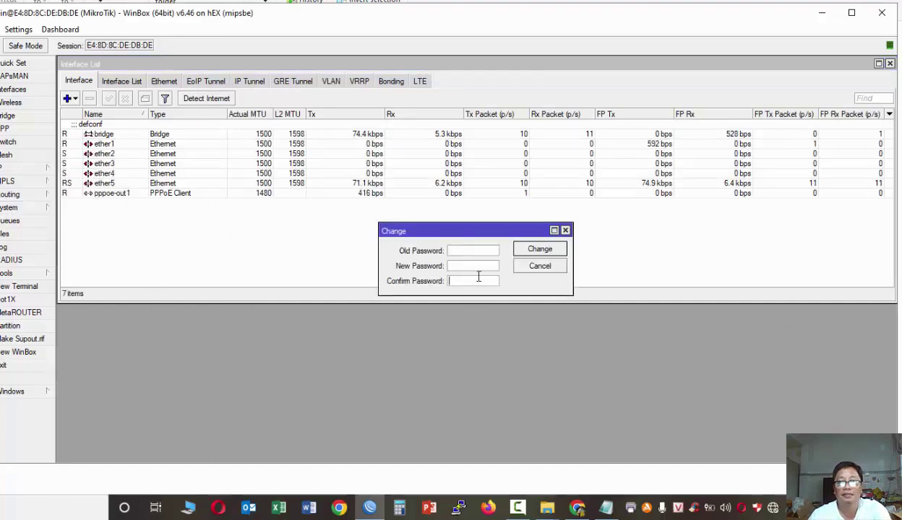
click(476, 267)
text(******)
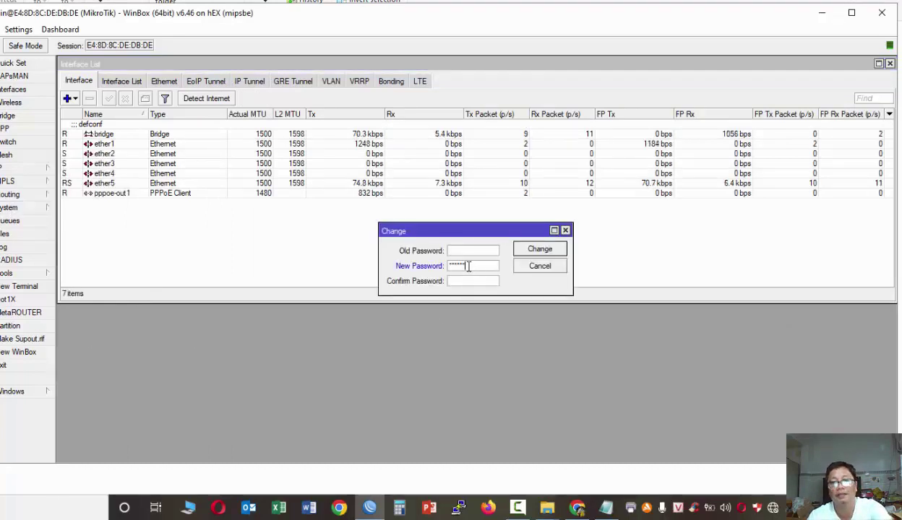
text(******)
click(519, 249)
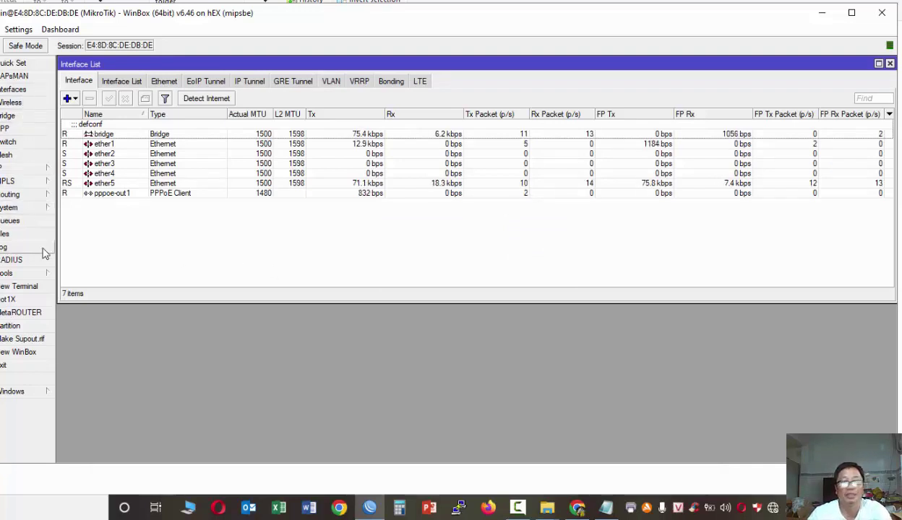
click(772, 510)
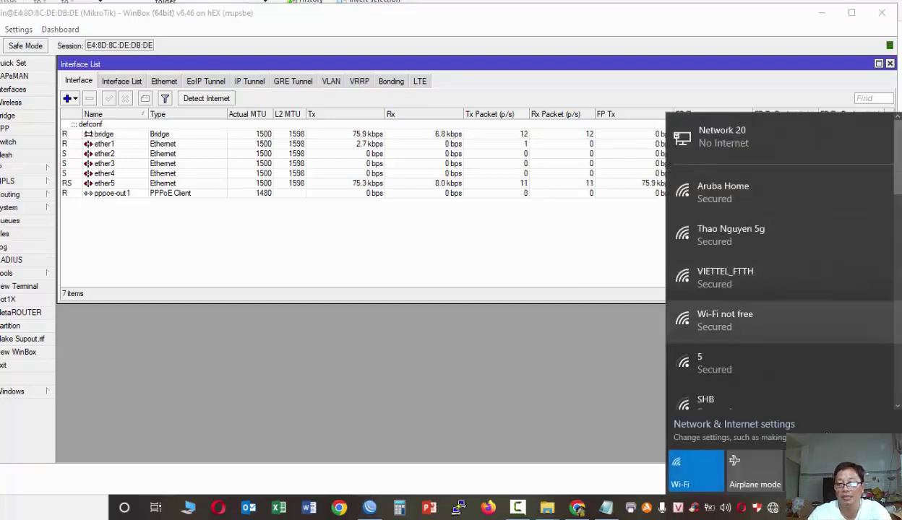
- Set the PC's Ethernet IPv4 to obtain its IP and DNS addresses automatically
right_click(772, 508)
click(777, 496)
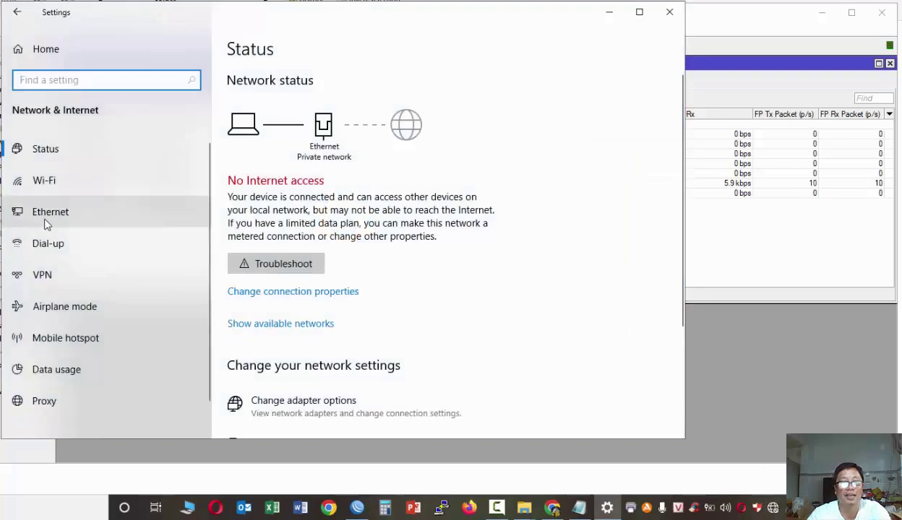
click(45, 225)
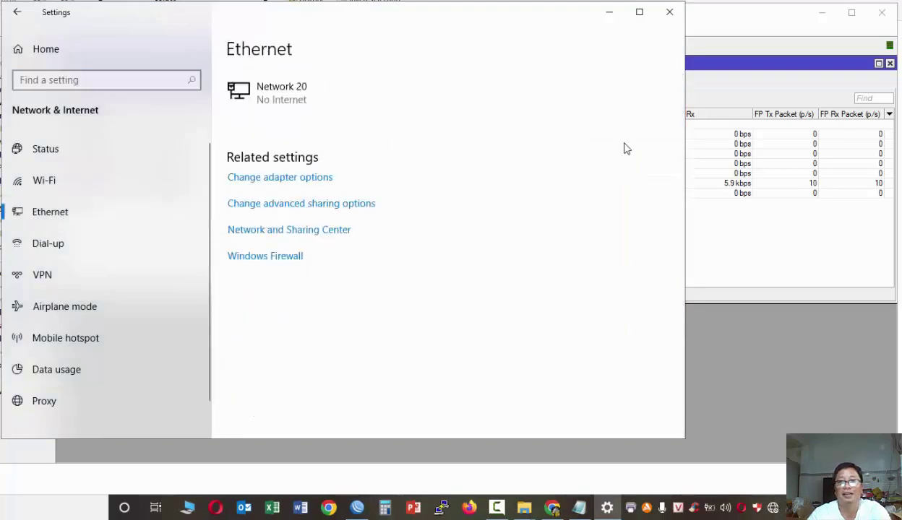
click(286, 230)
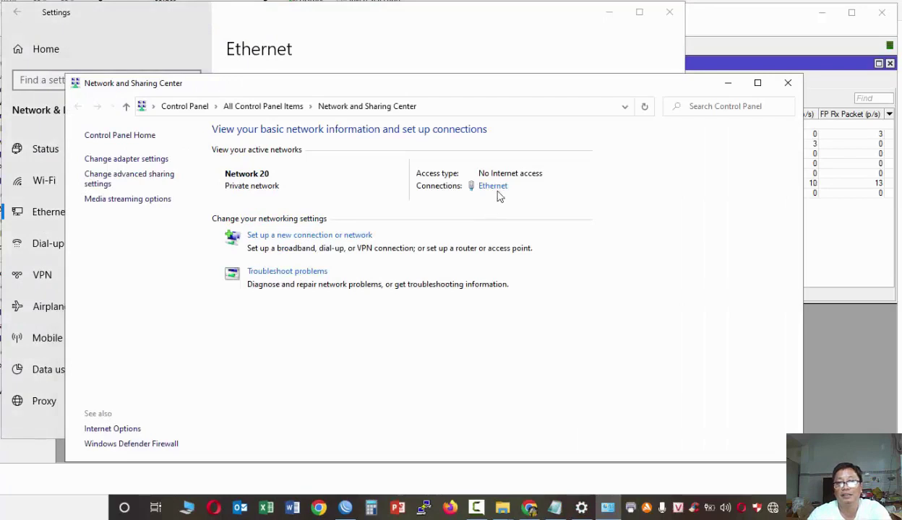
click(494, 188)
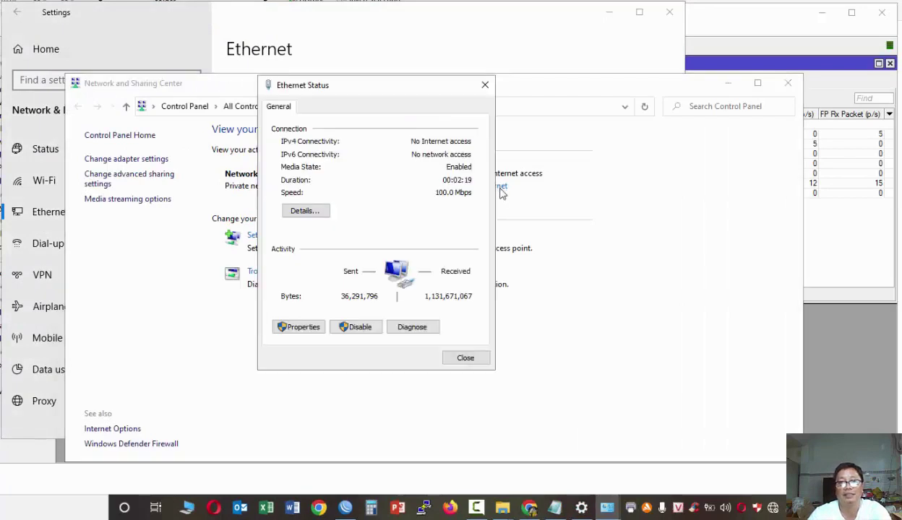
click(299, 331)
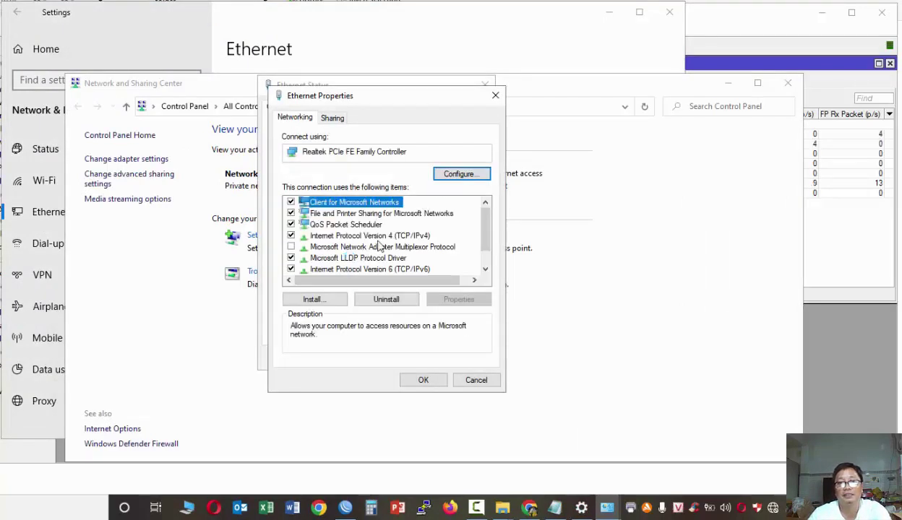
click(373, 235)
click(460, 300)
click(334, 227)
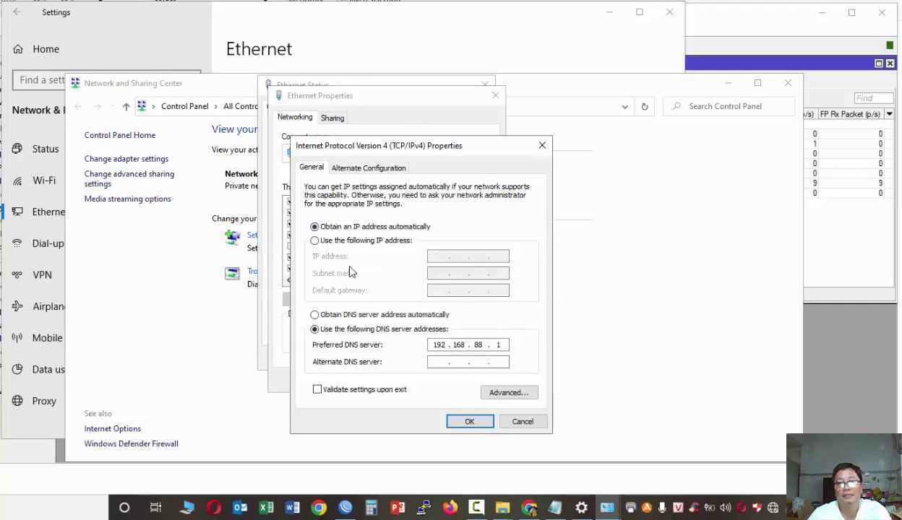
click(355, 317)
click(464, 420)
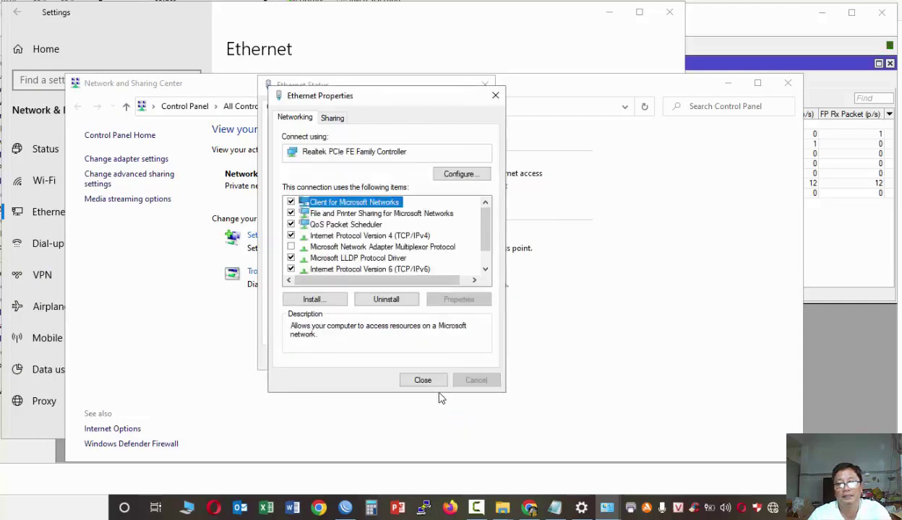
click(423, 380)
click(454, 356)
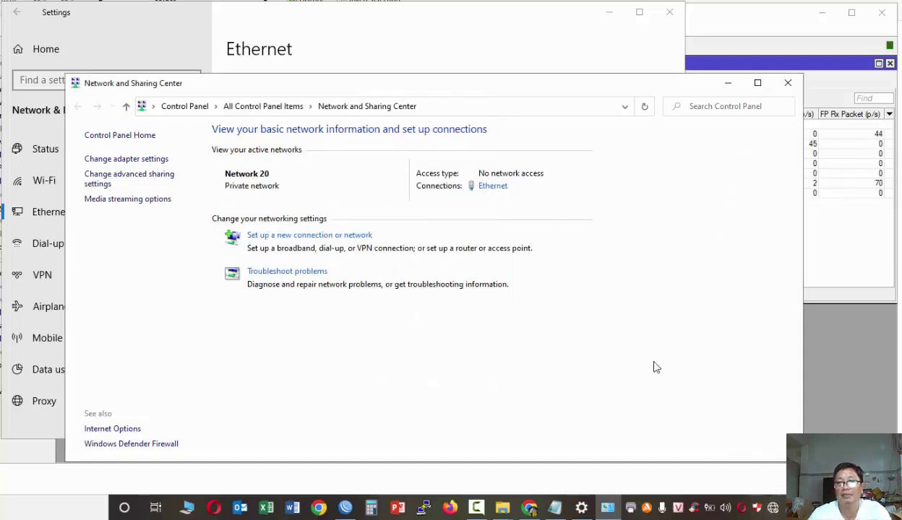
- Confirm Ethernet got 192.168.88.254 from DHCP server 192.168.88.1, then close Network and Sharing Center
click(772, 509)
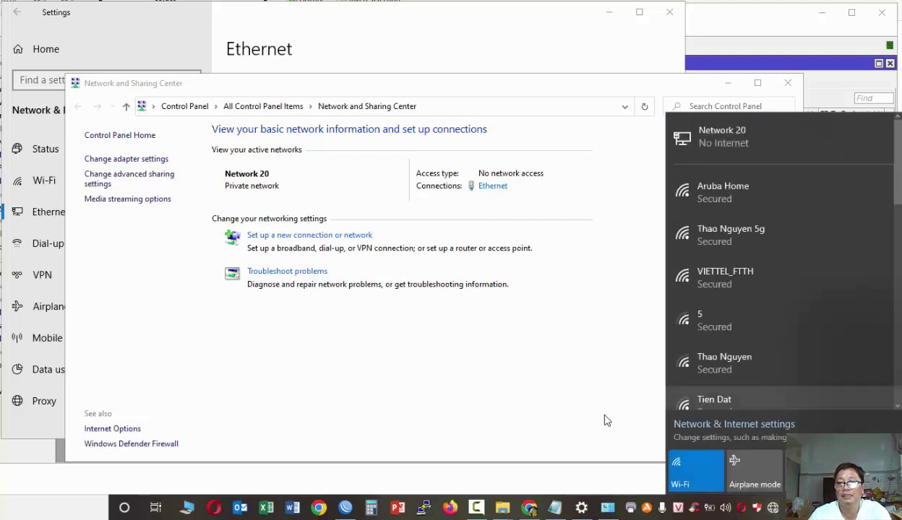
click(606, 420)
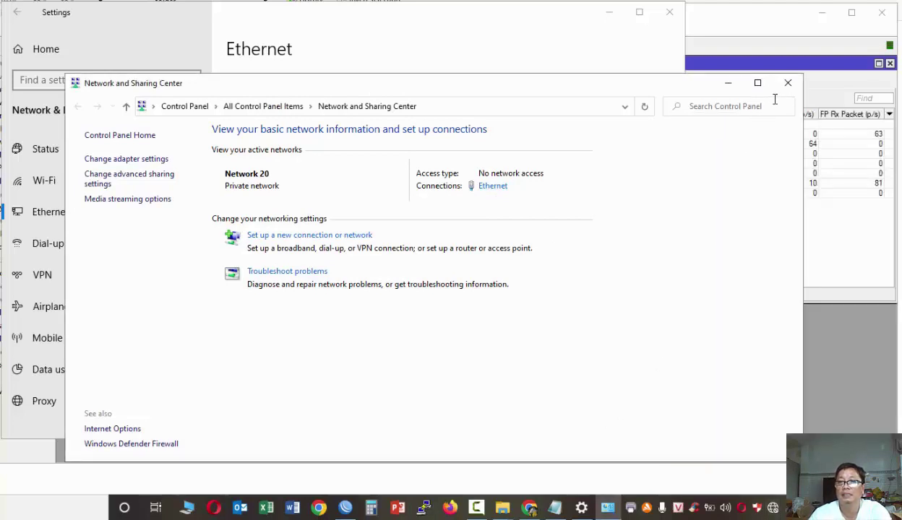
click(492, 187)
click(304, 213)
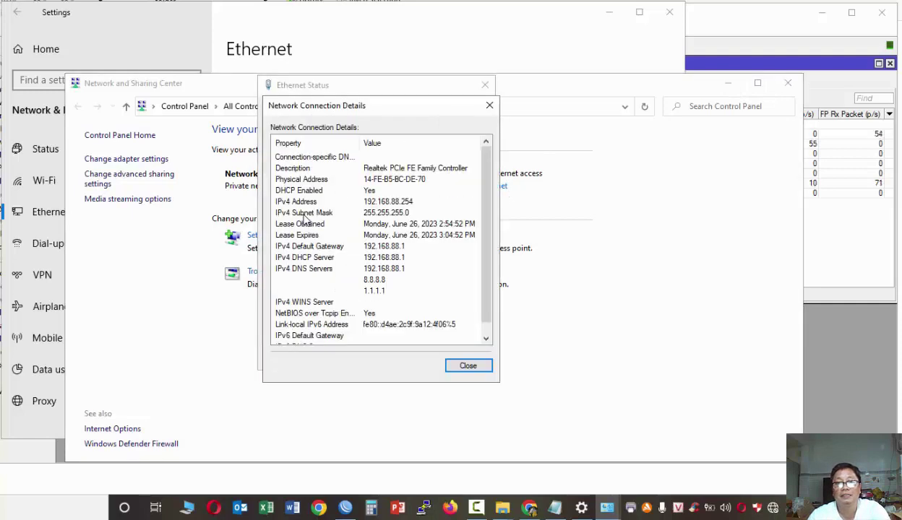
click(468, 365)
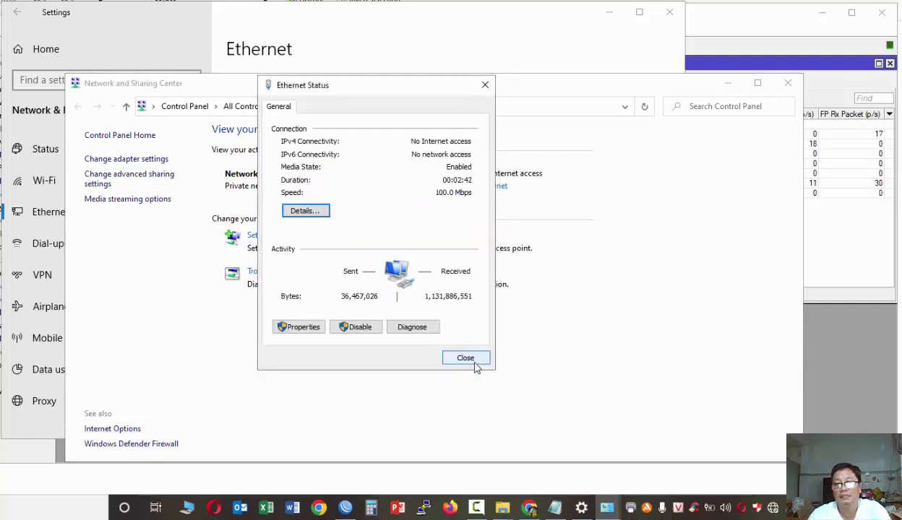
click(471, 359)
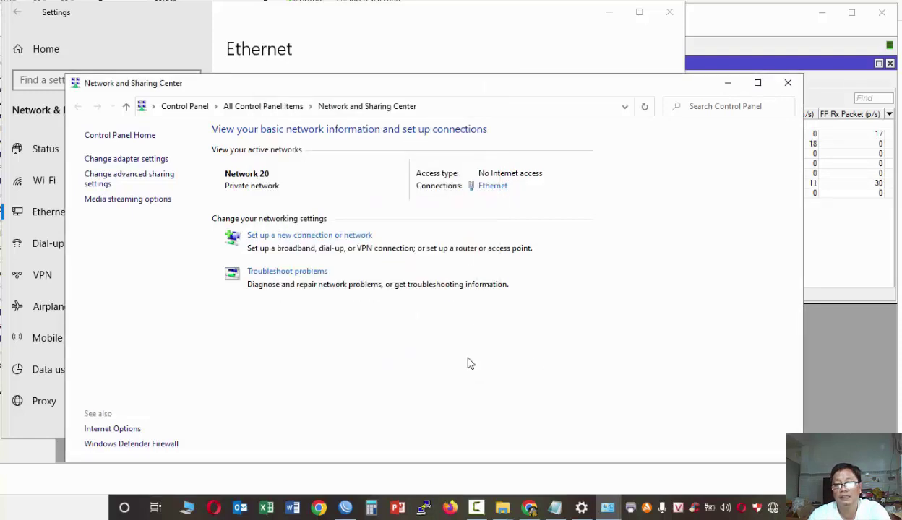
click(789, 86)
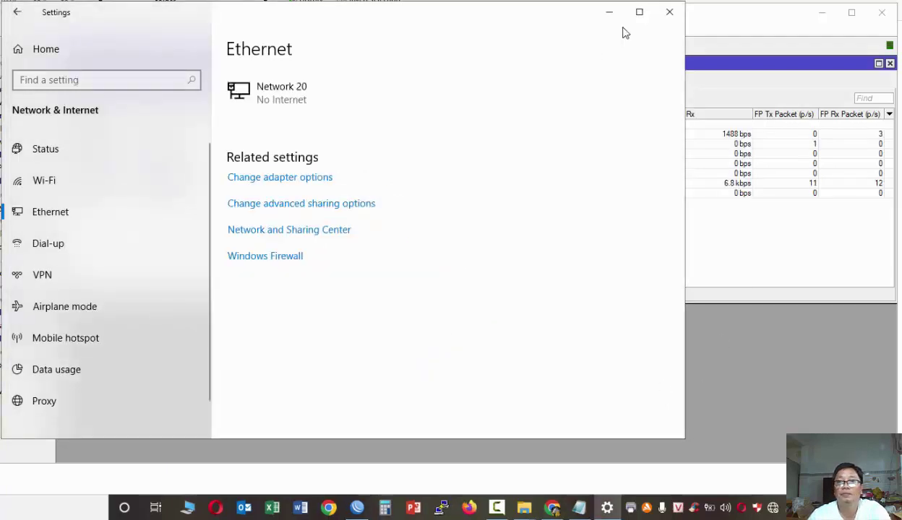
click(610, 11)
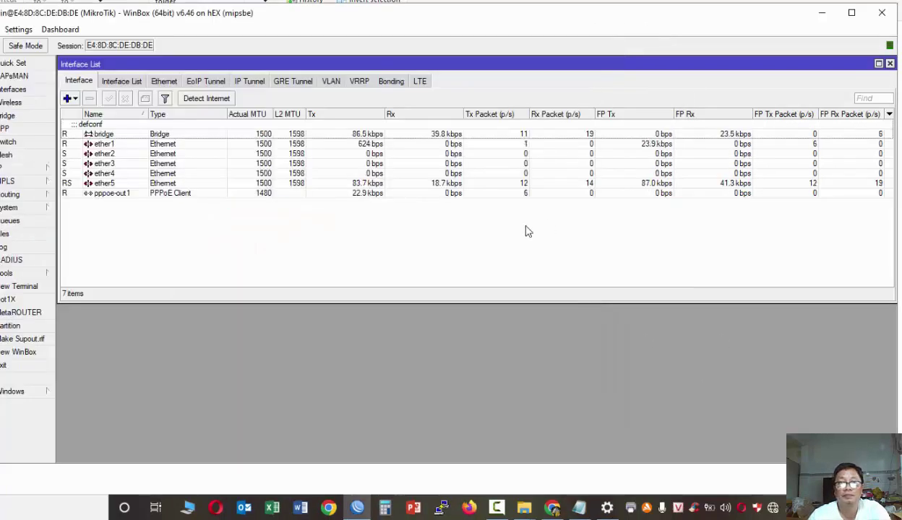
- Test internet by loading vnexpress.net in a new Chrome tab, then minimise Chrome
click(552, 508)
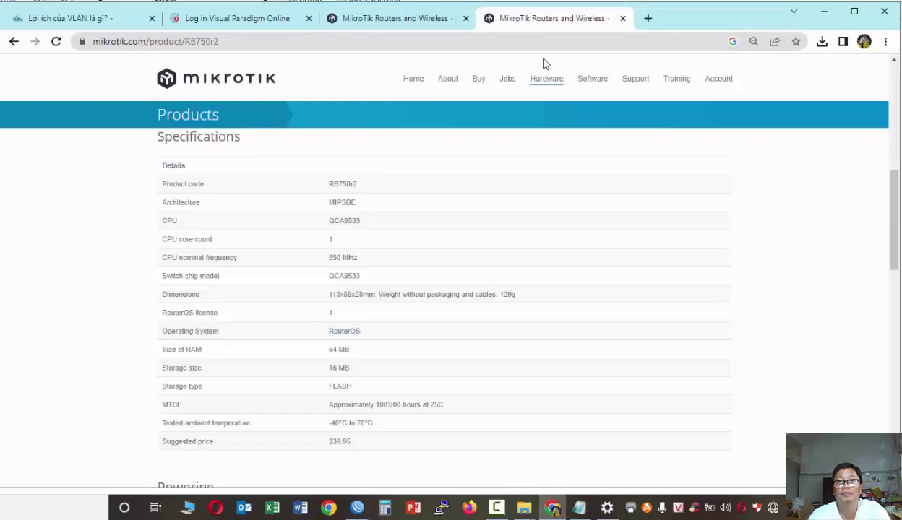
click(647, 18)
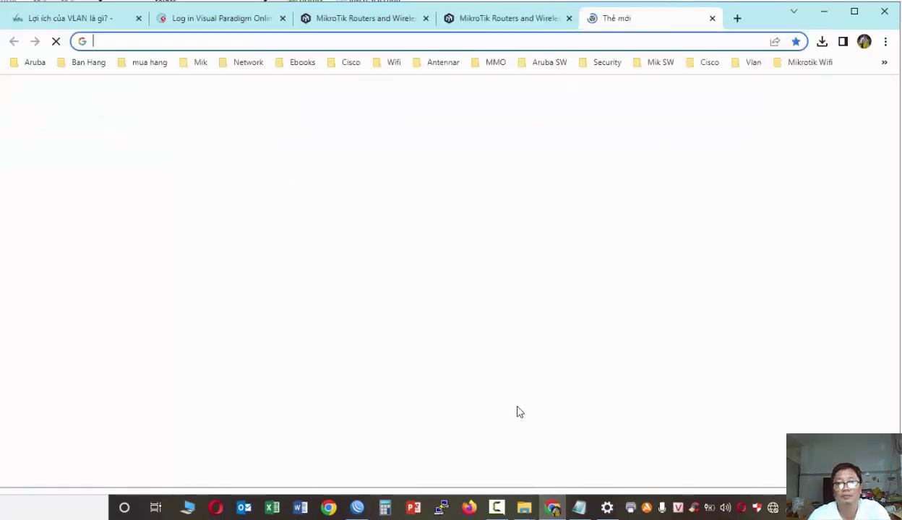
click(527, 429)
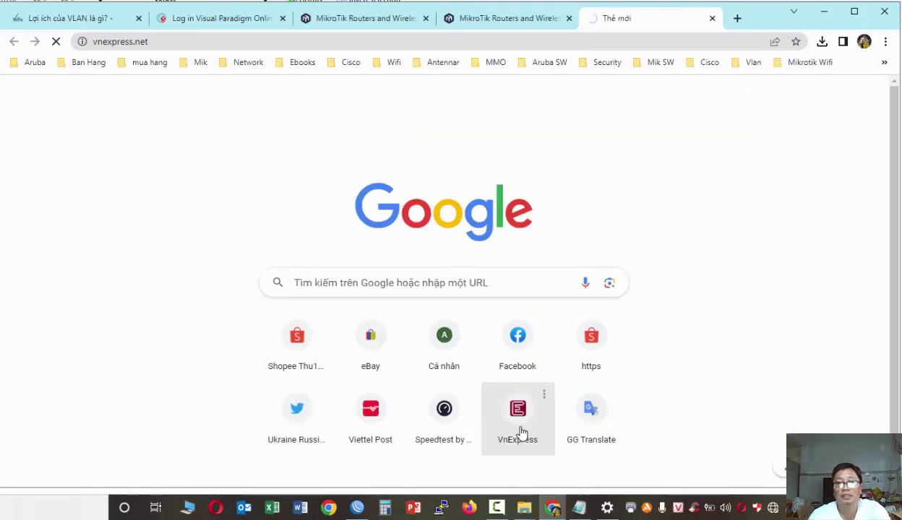
click(824, 11)
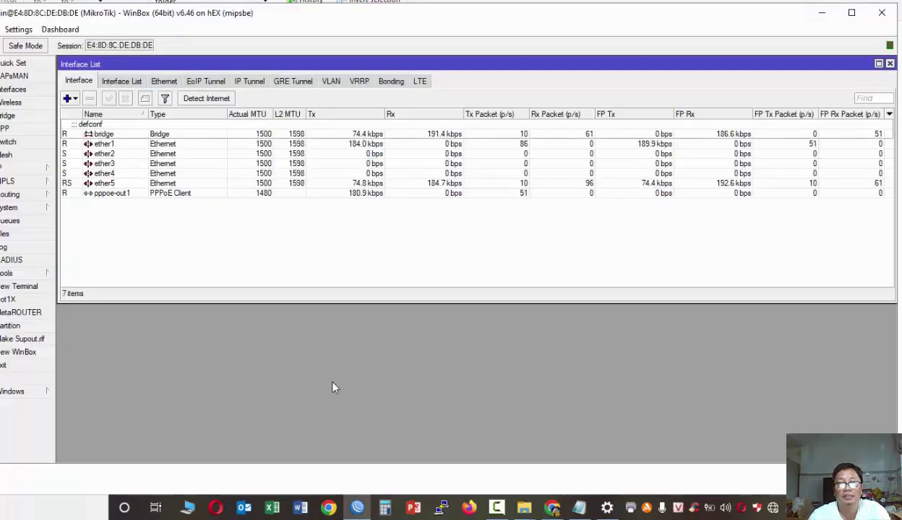
- Re-apply the DNS settings with servers 8.8.8.8 and 1.1.1.1
click(7, 171)
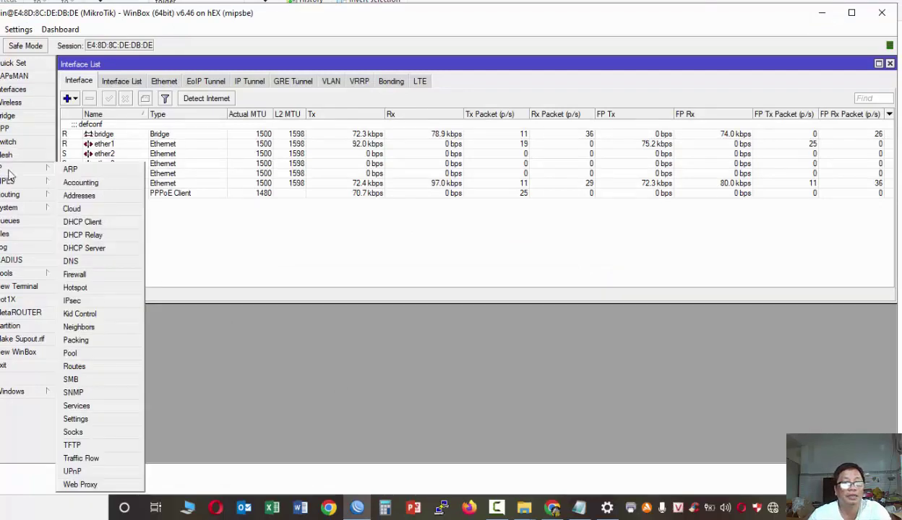
click(72, 260)
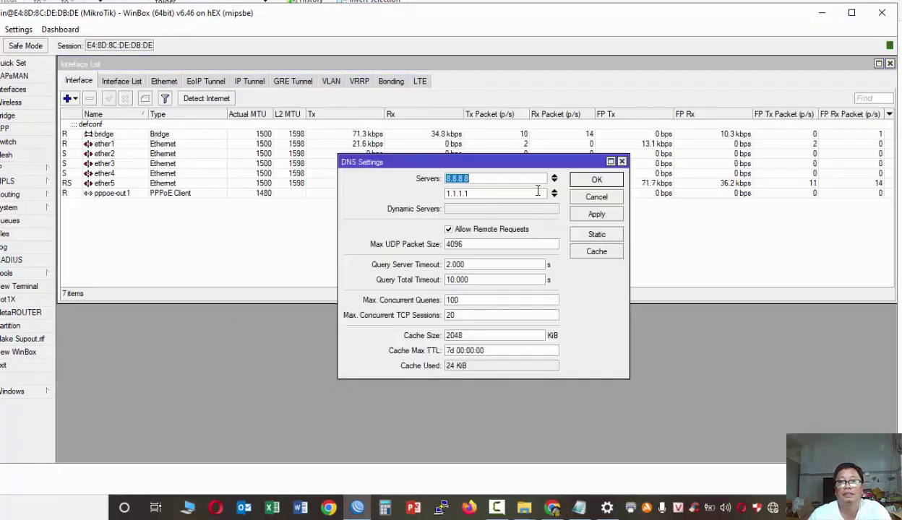
click(596, 215)
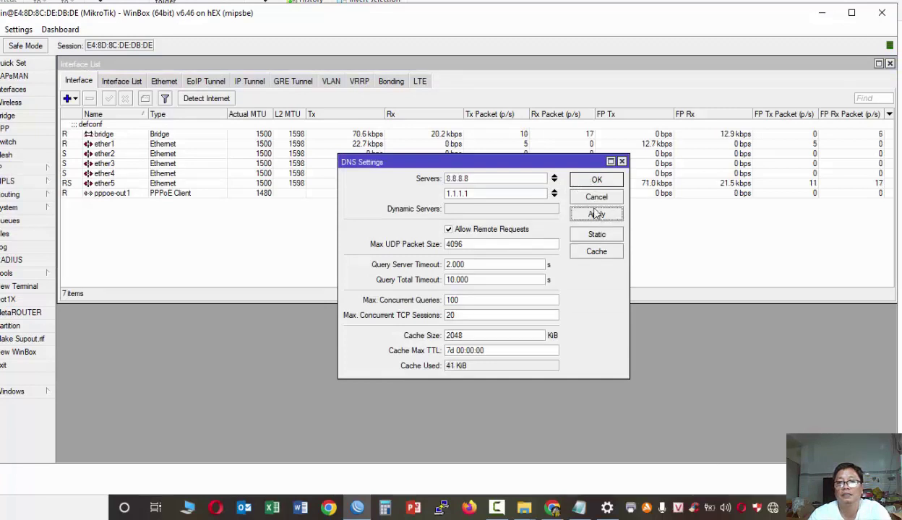
click(595, 181)
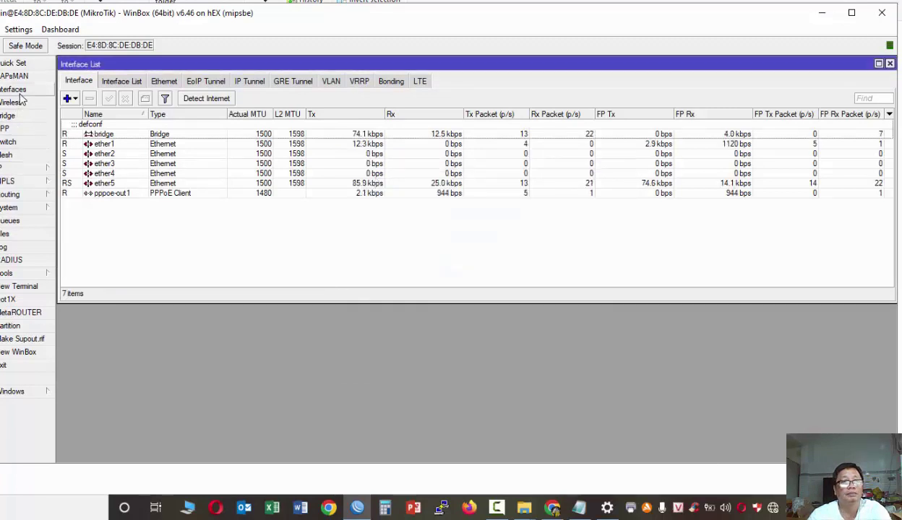
- Delete the four defconf drop rules: drop from WAN, forward invalid, not-from-LAN, input invalid
click(21, 168)
click(78, 274)
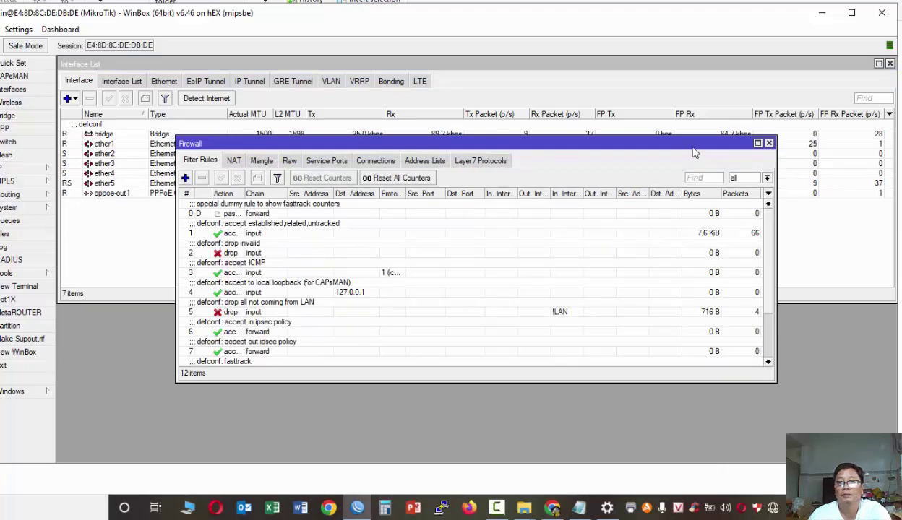
click(757, 143)
click(110, 345)
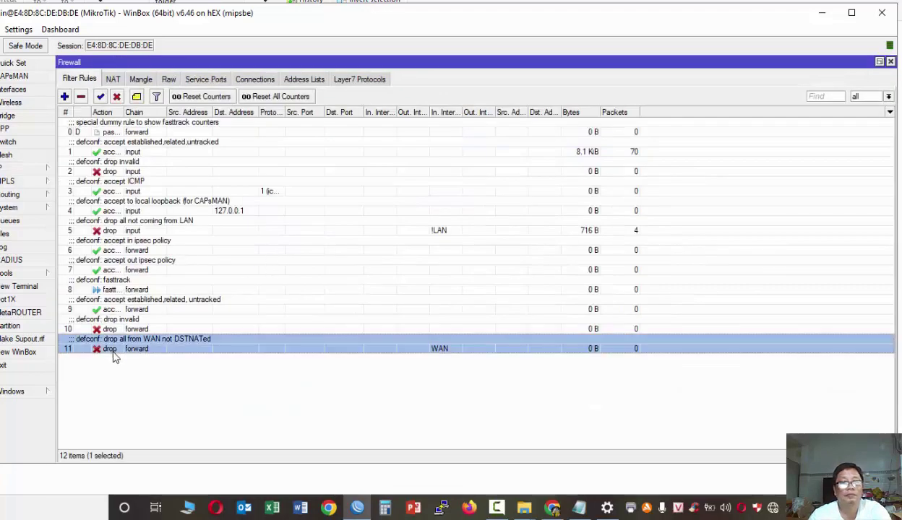
click(81, 97)
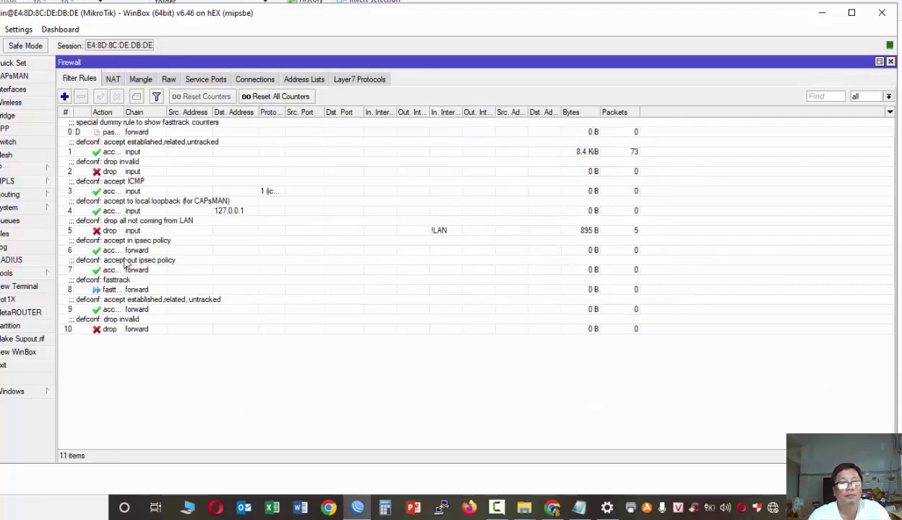
click(96, 329)
click(81, 97)
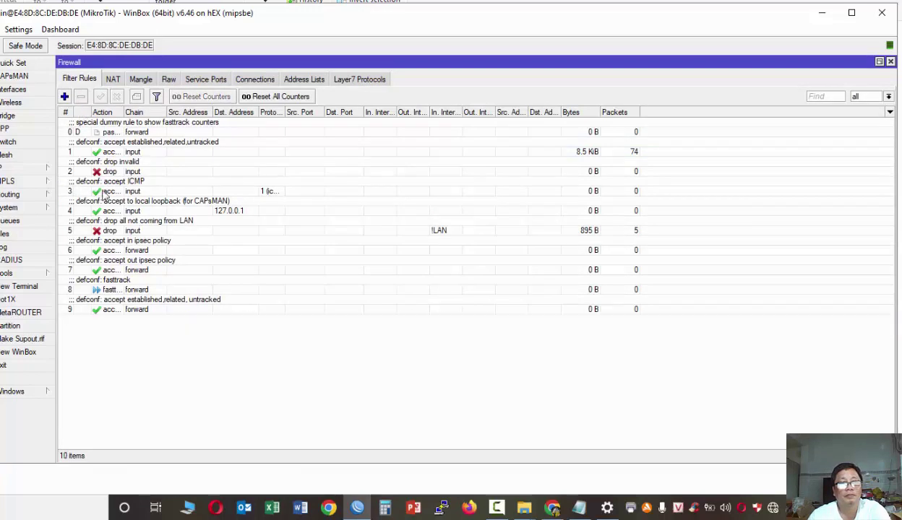
click(97, 230)
click(81, 96)
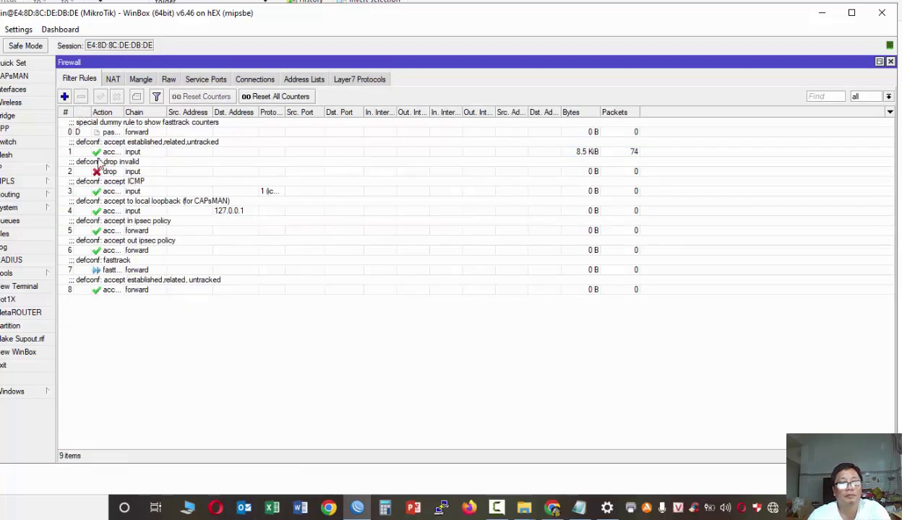
click(98, 166)
click(83, 98)
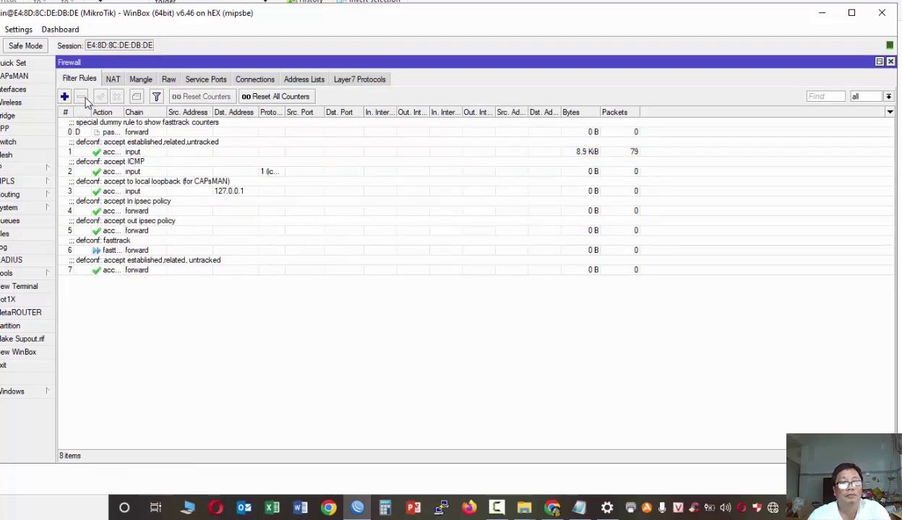
click(113, 80)
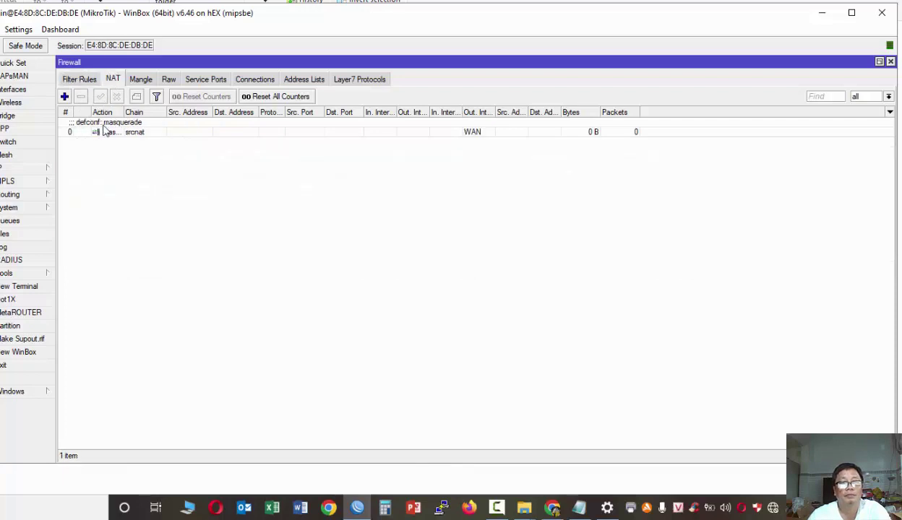
- Set the masquerade rule's Out. Interface to pppoe-out1, remove the WAN Out. Interface List, and apply
double_click(104, 131)
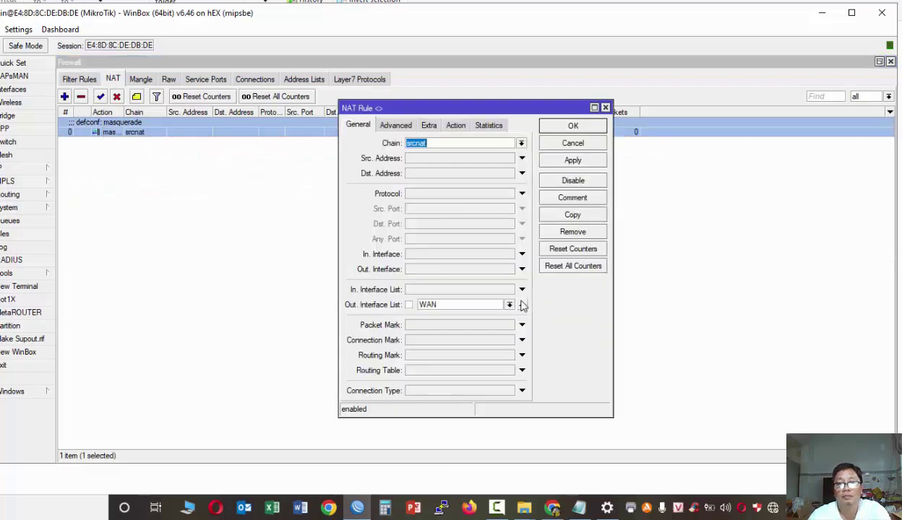
click(471, 270)
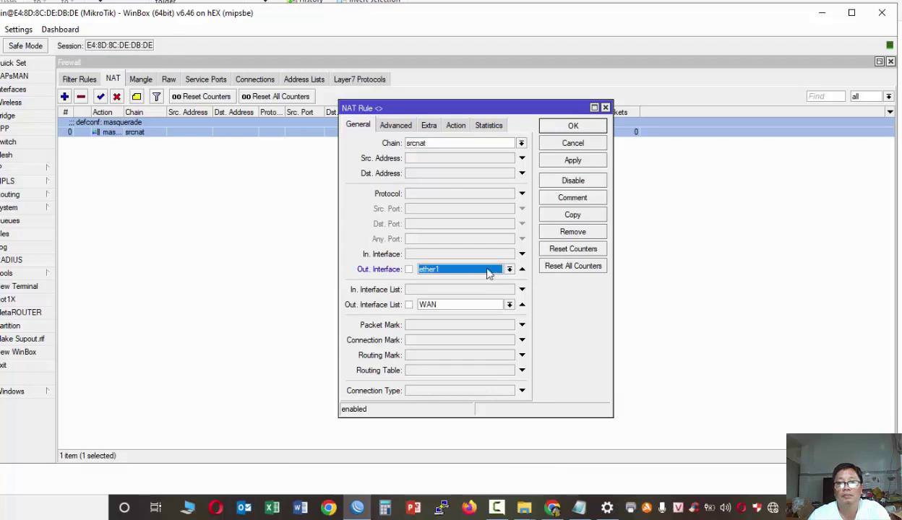
click(509, 269)
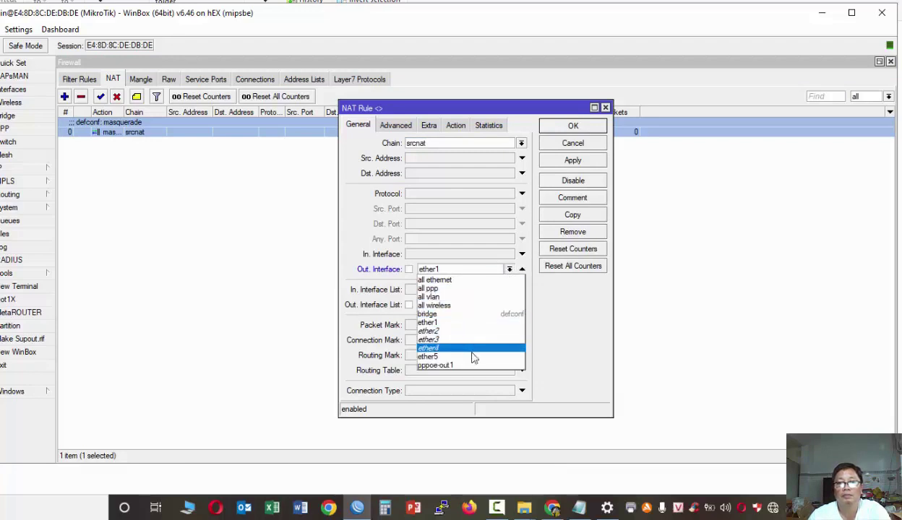
click(436, 365)
click(574, 162)
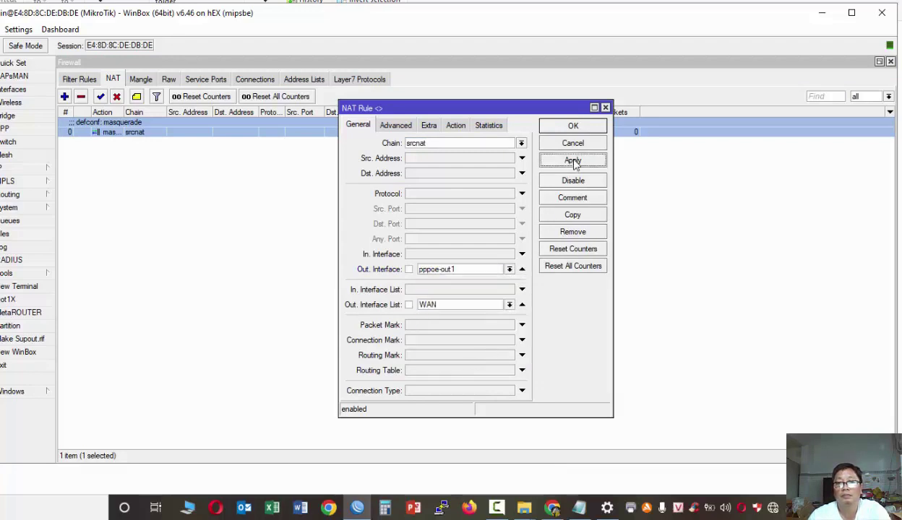
click(522, 305)
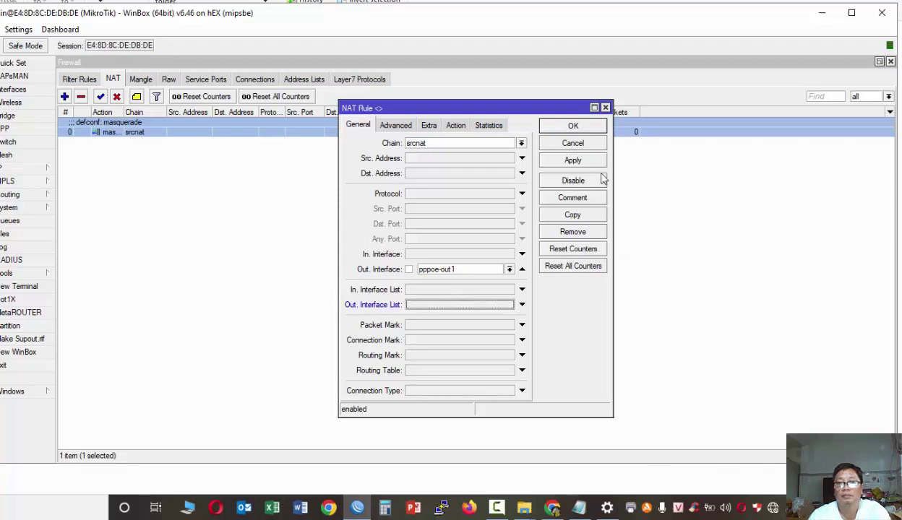
click(575, 126)
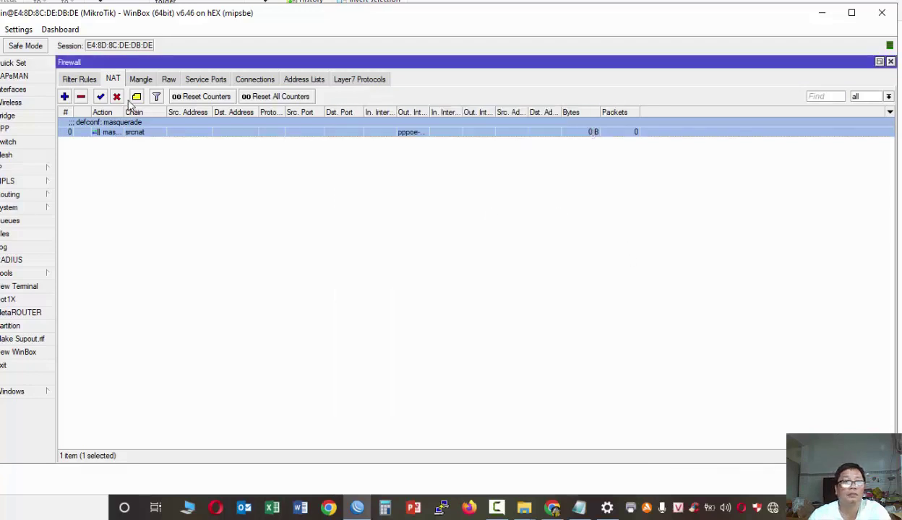
click(81, 79)
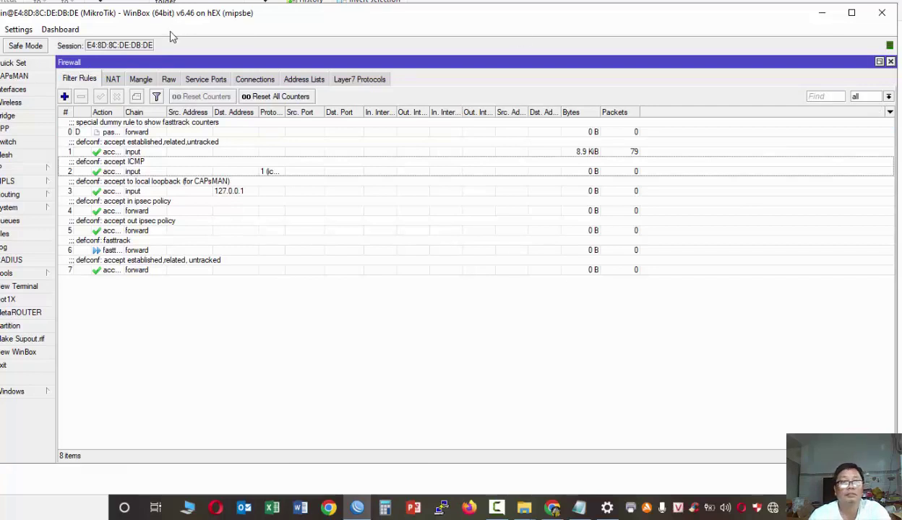
click(11, 91)
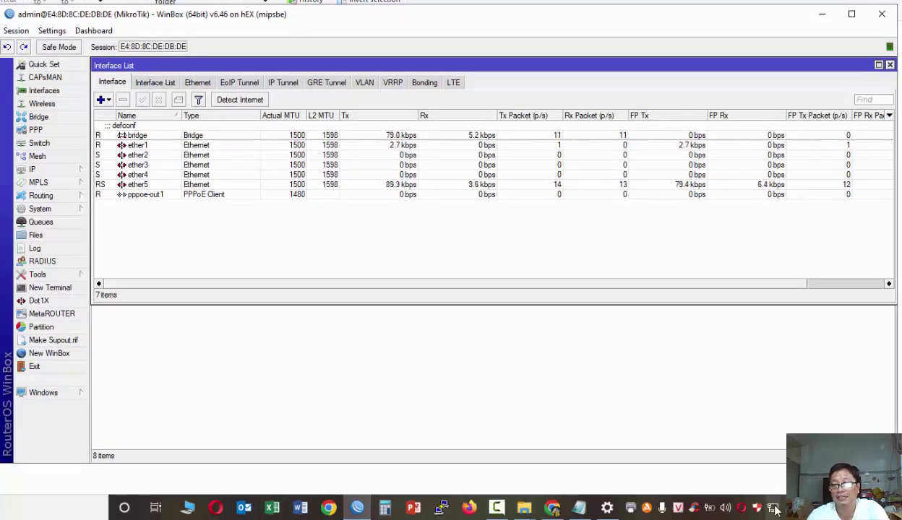
- Reload VnExpress and run a Speedtest, then check ether4 and pppoe-out1 traffic in Interfaces
click(552, 508)
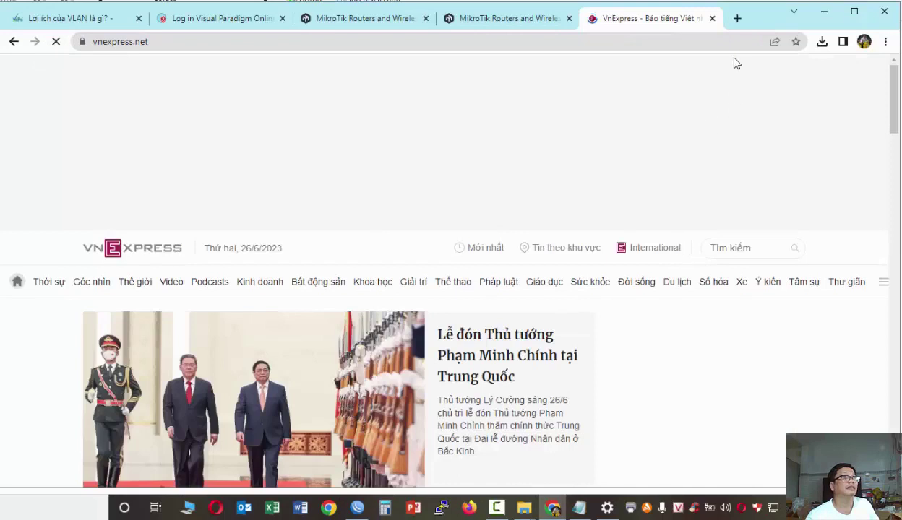
click(736, 18)
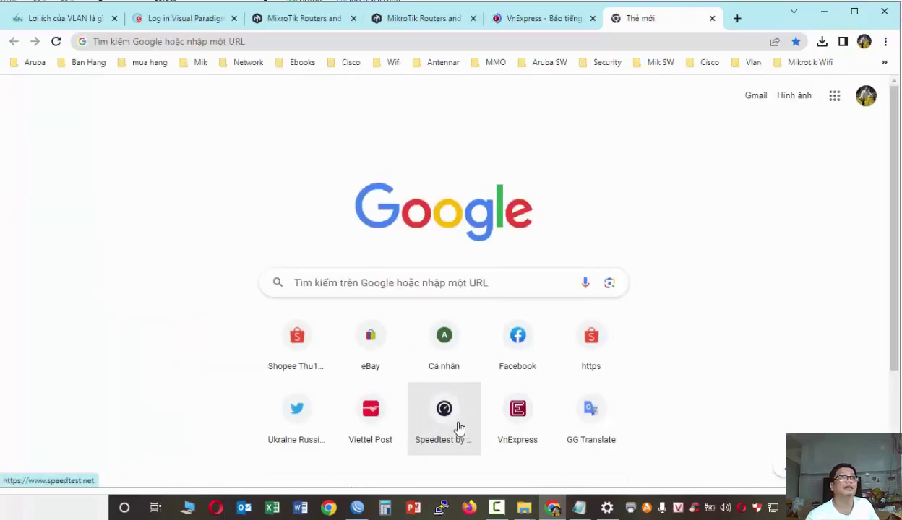
click(459, 429)
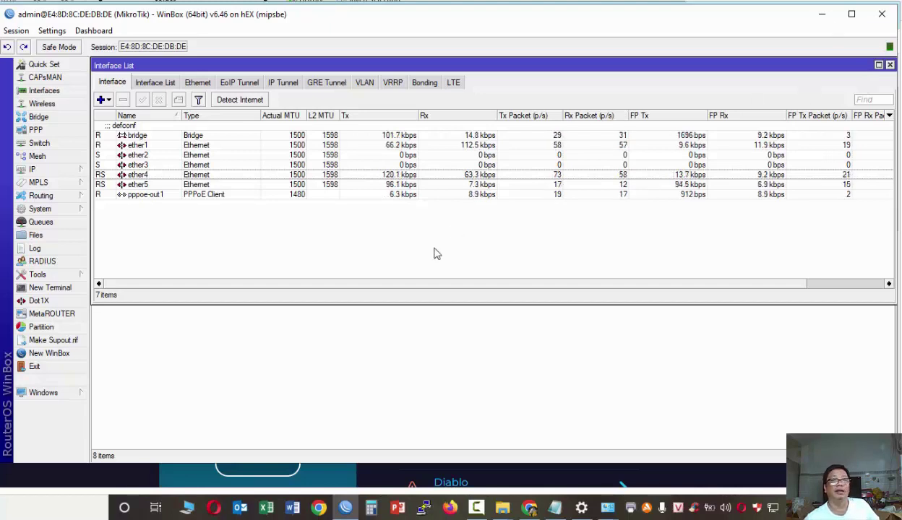
click(408, 176)
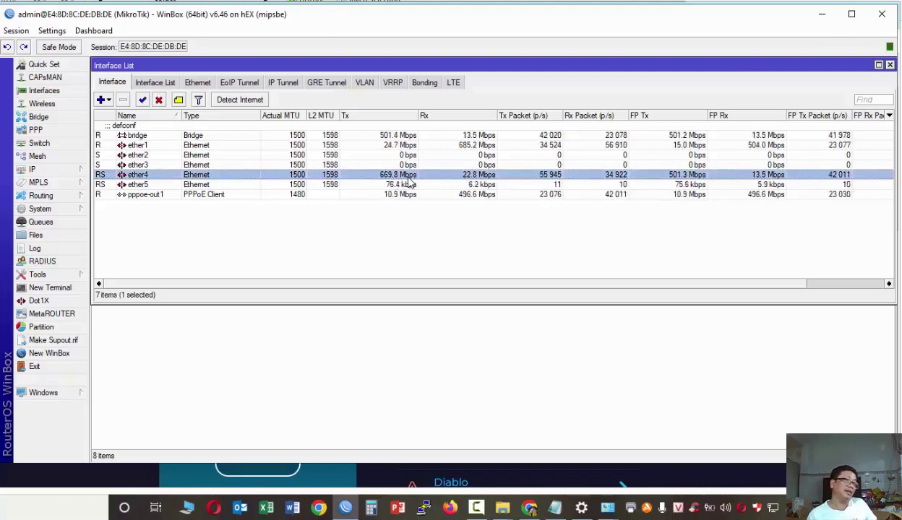